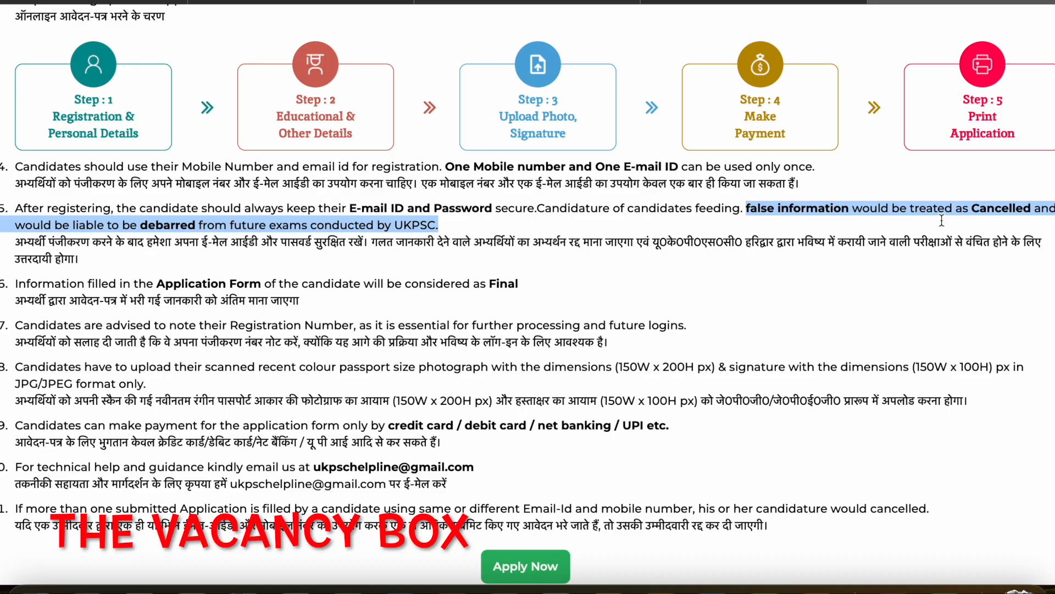
- Start the online application from the end of the instructions and activate the Candidate's Name field in the form
scroll(941, 220, "down", 2)
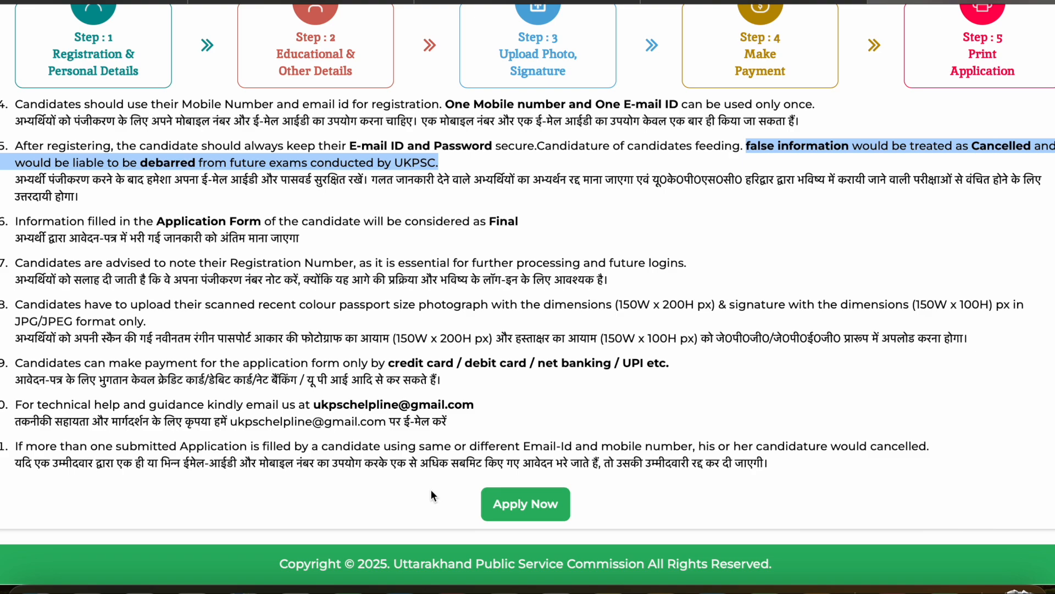
left_click(512, 514)
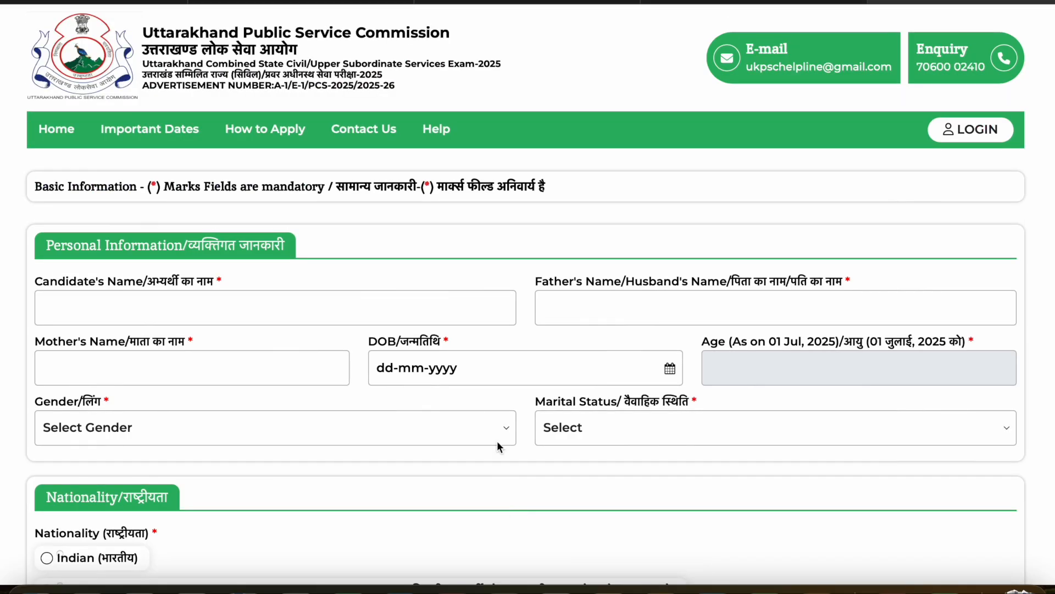
scroll(480, 394, "down", 1)
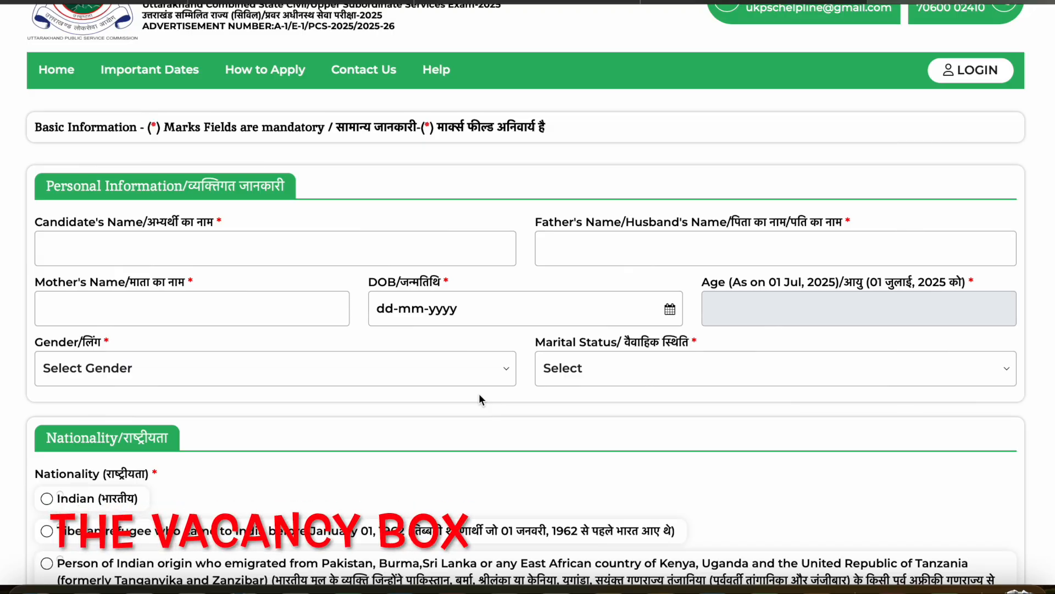
left_click(280, 248)
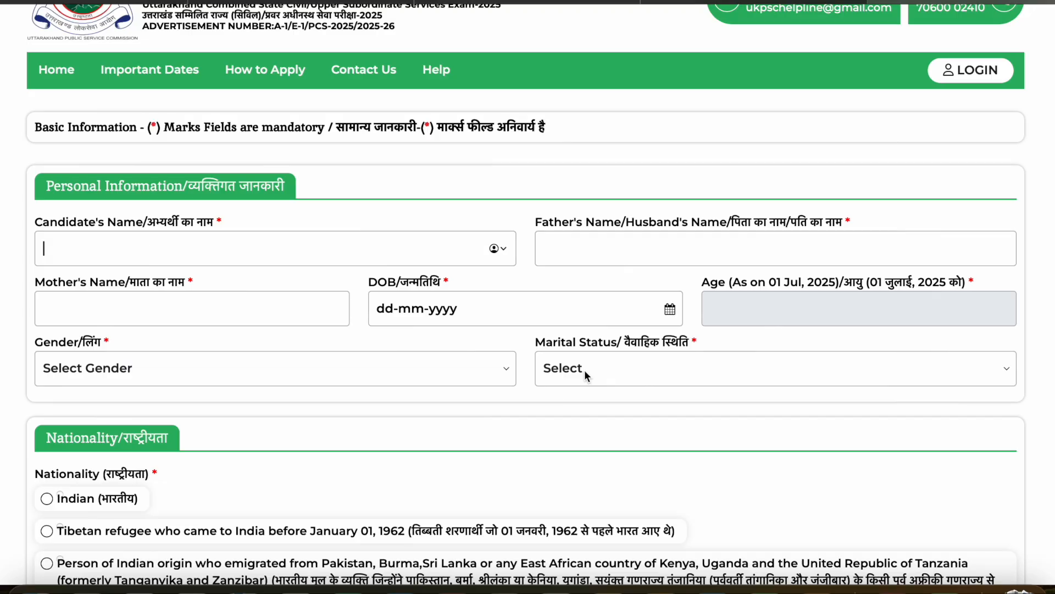
- Set the nationality to Indian in the application form
scroll(136, 382, "down", 4)
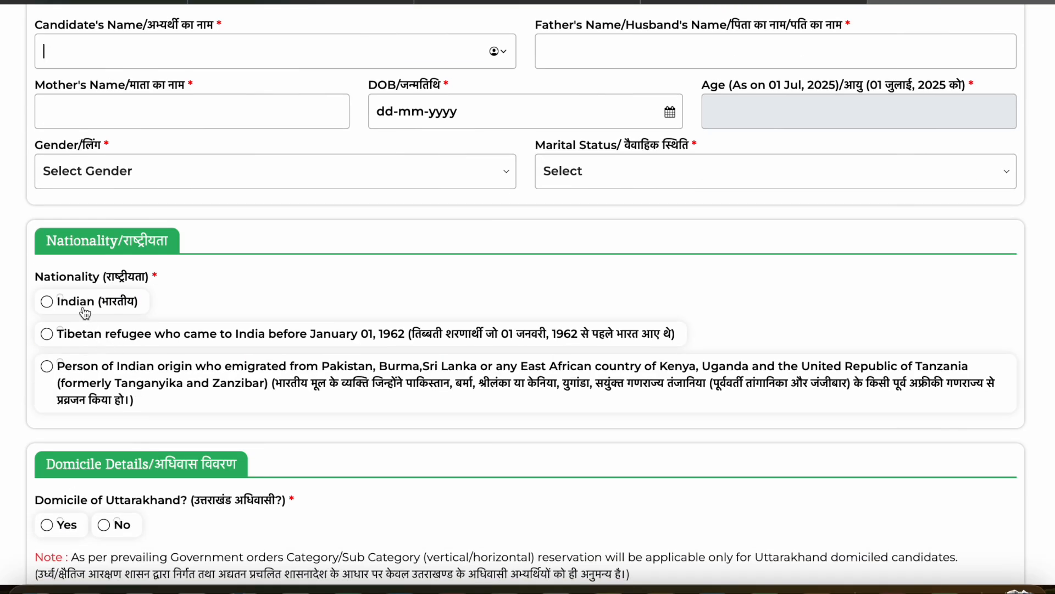
left_click(86, 313)
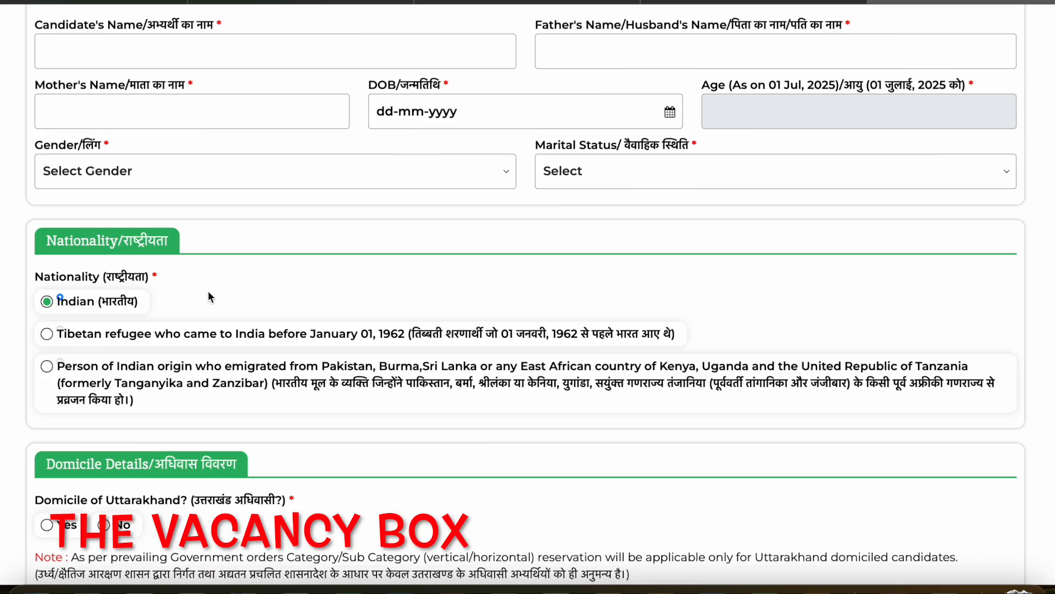
scroll(208, 296, "down", 2)
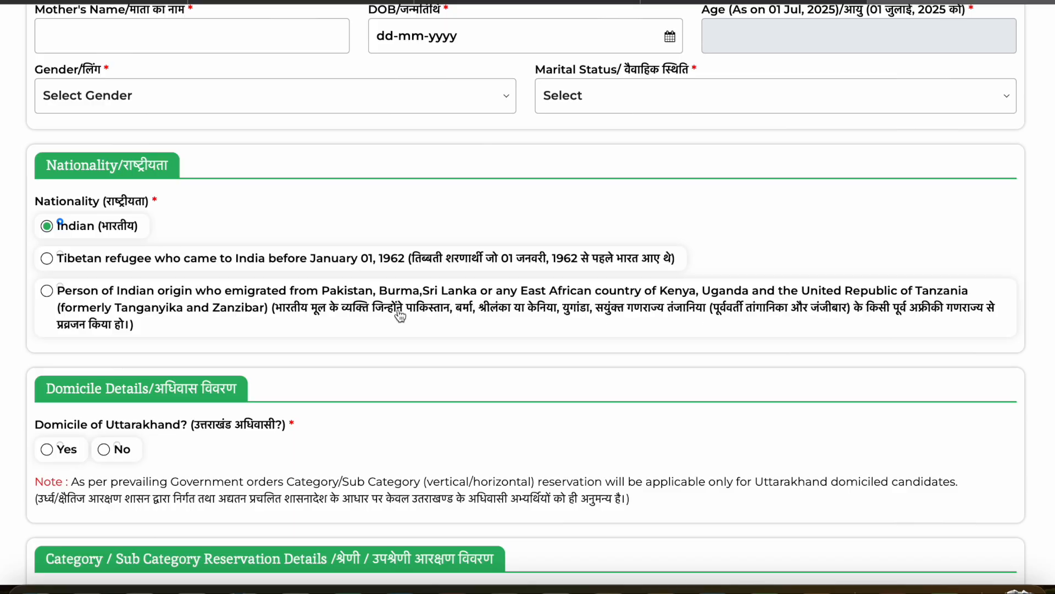
left_click_drag(275, 311, 360, 326)
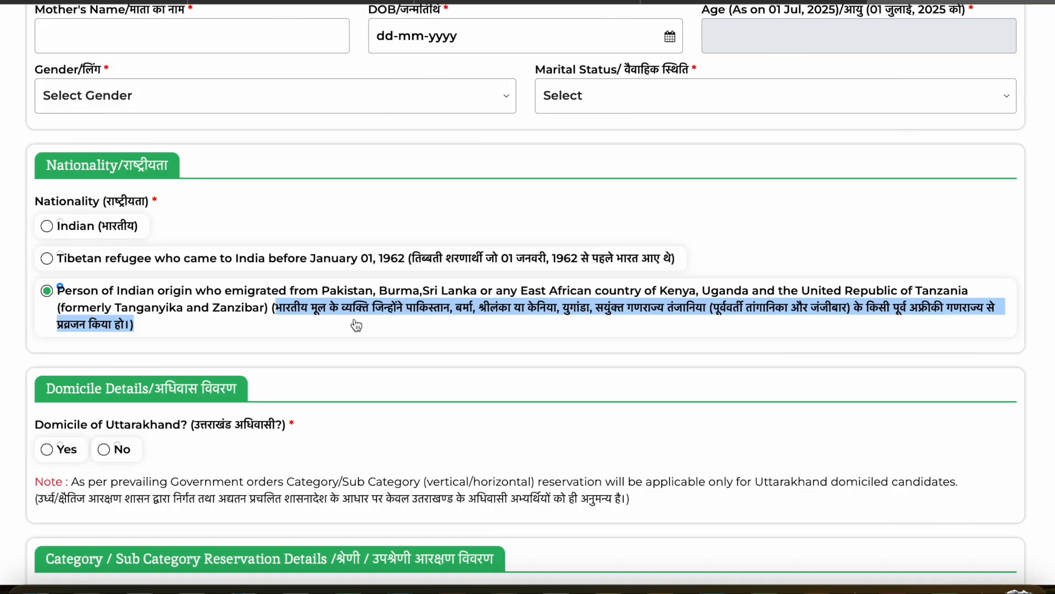
left_click(195, 228)
left_click(88, 228)
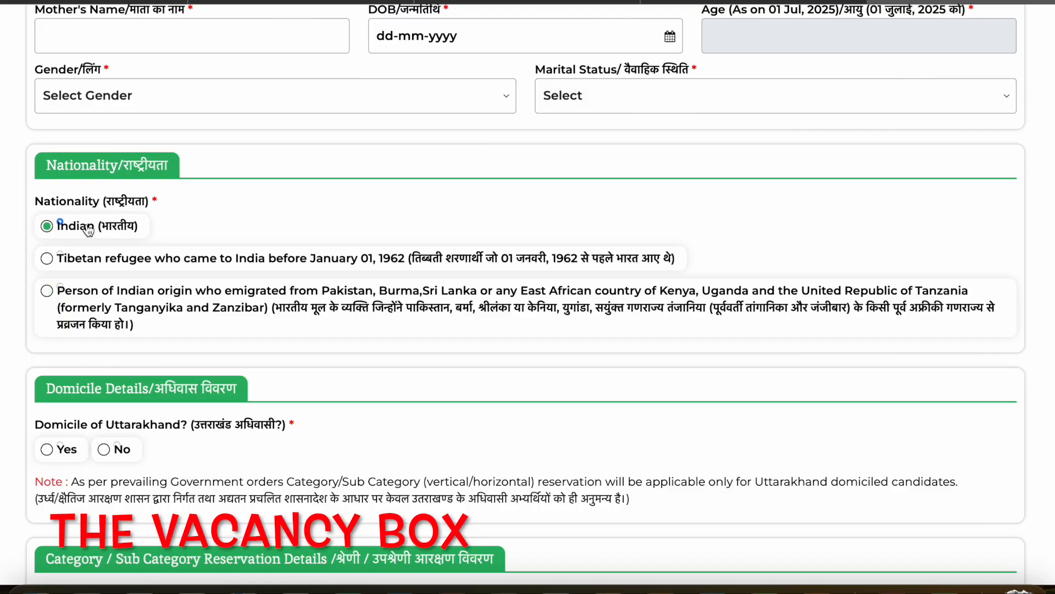
- Answer Yes to the Domicile of Uttarakhand question in the Domicile Details section
scroll(197, 233, "down", 2)
scroll(197, 232, "down", 1)
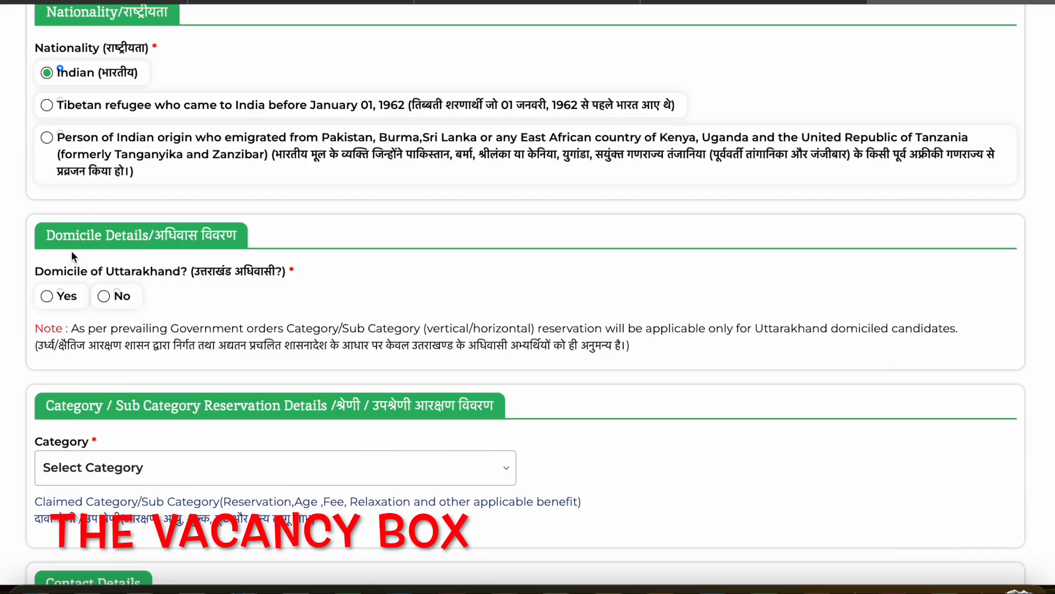
scroll(21, 263, "down", 1)
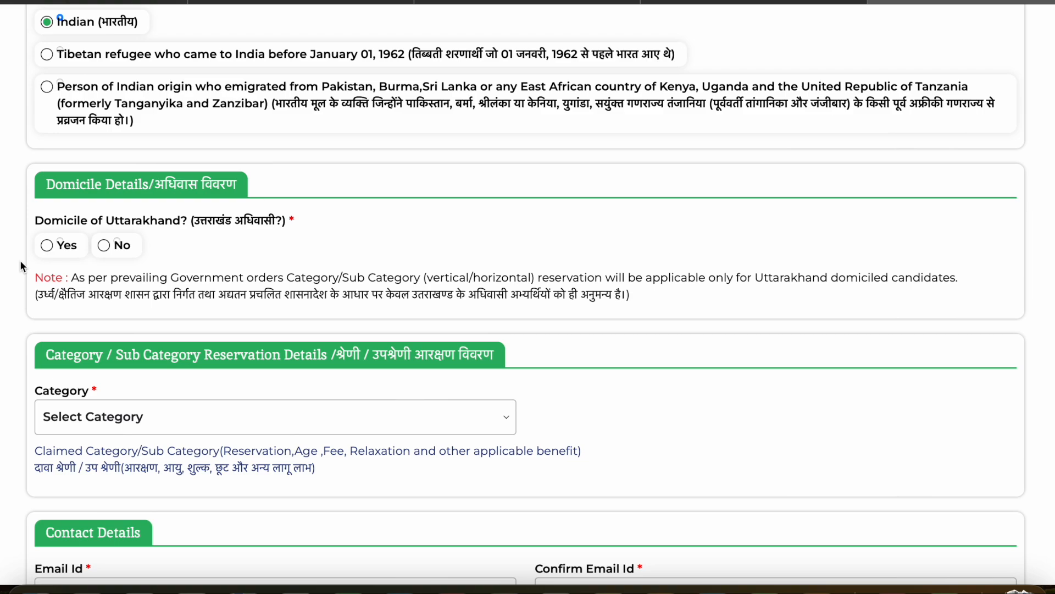
left_click(47, 245)
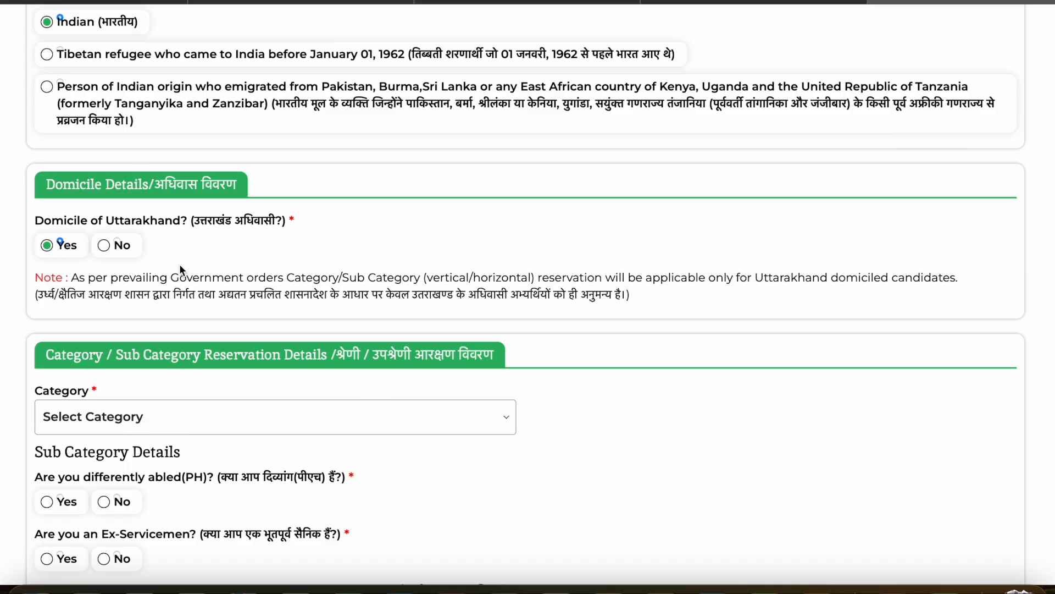
left_click(104, 245)
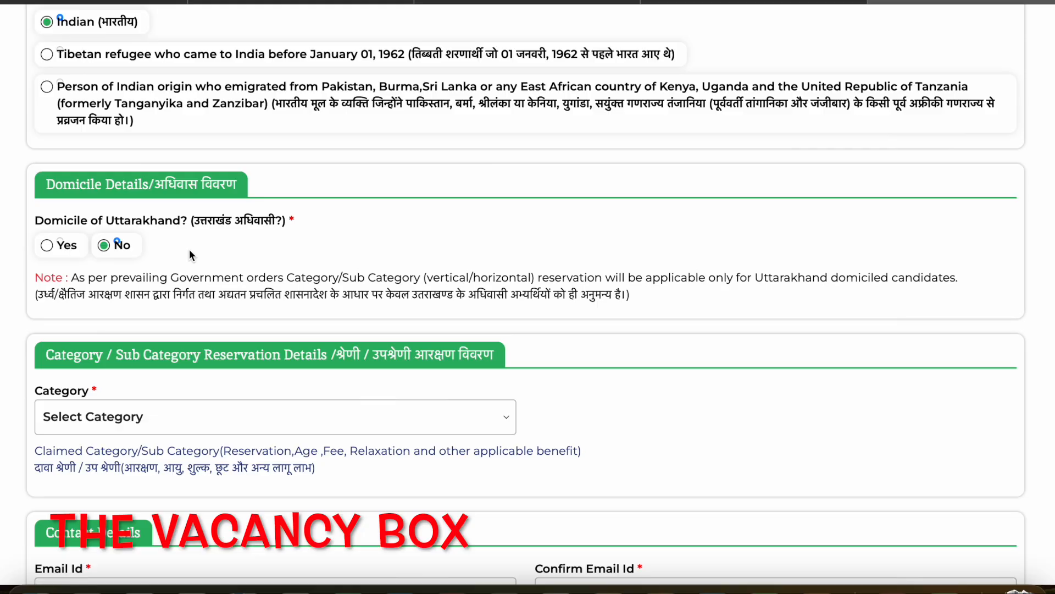
left_click(47, 245)
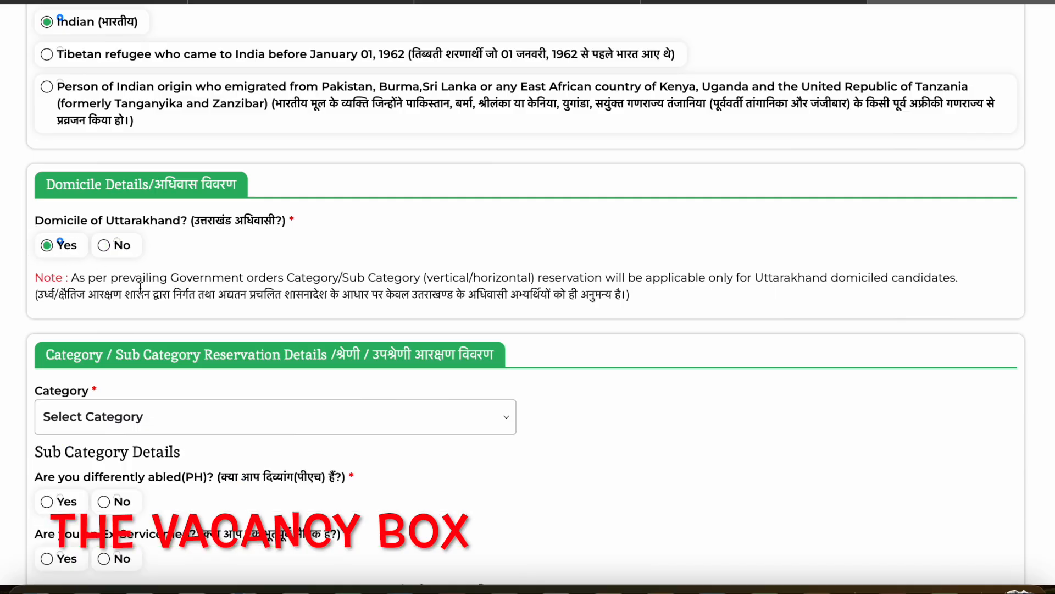
- Examine the available category options and the sub category questions offered to Uttarakhand-domiciled candidates
scroll(139, 287, "down", 2)
scroll(140, 291, "down", 1)
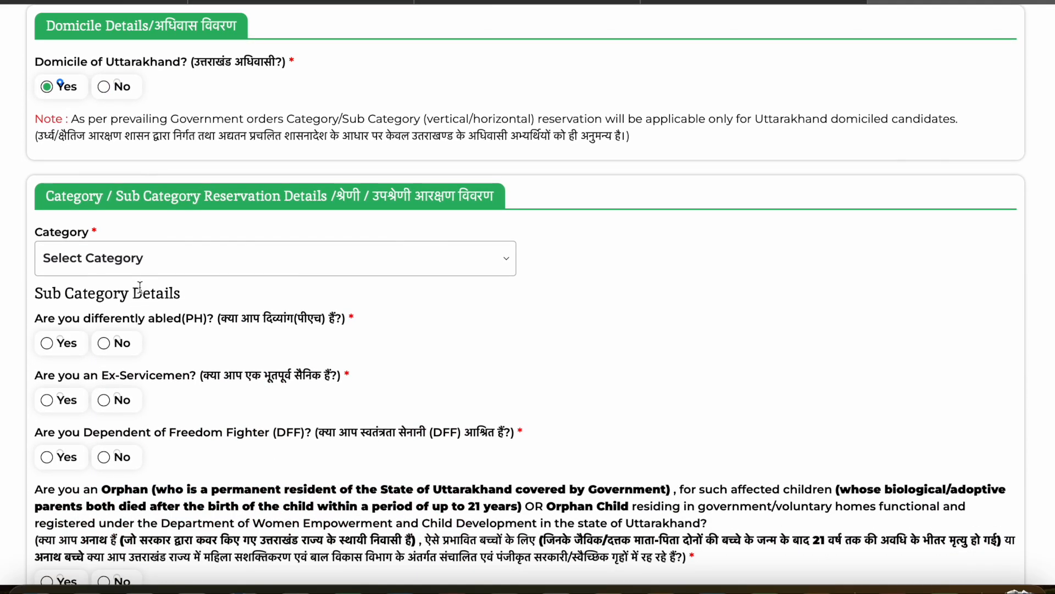
left_click(121, 263)
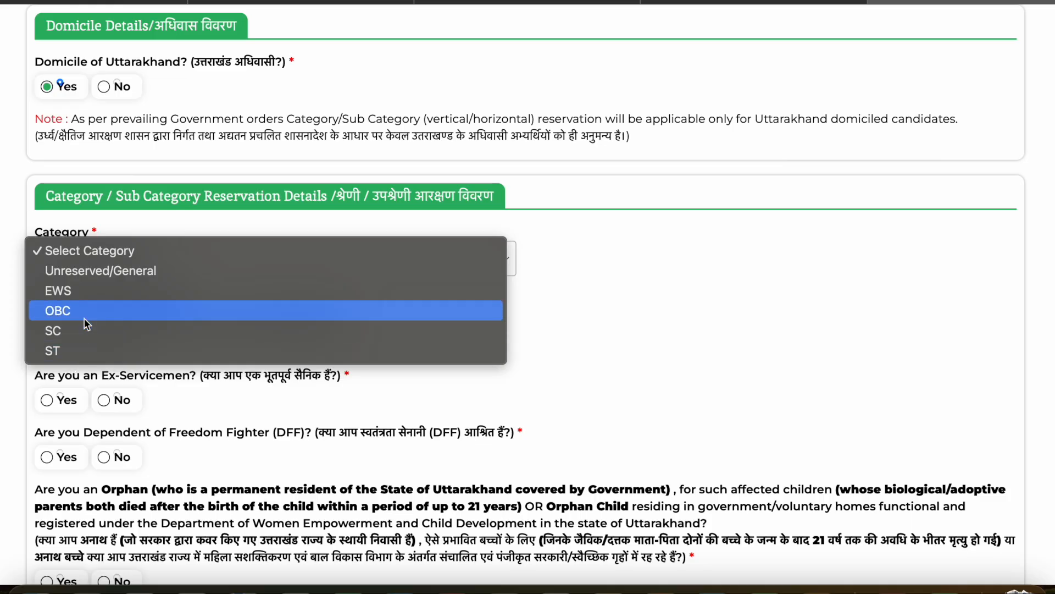
left_click(12, 339)
scroll(526, 299, "down", 3)
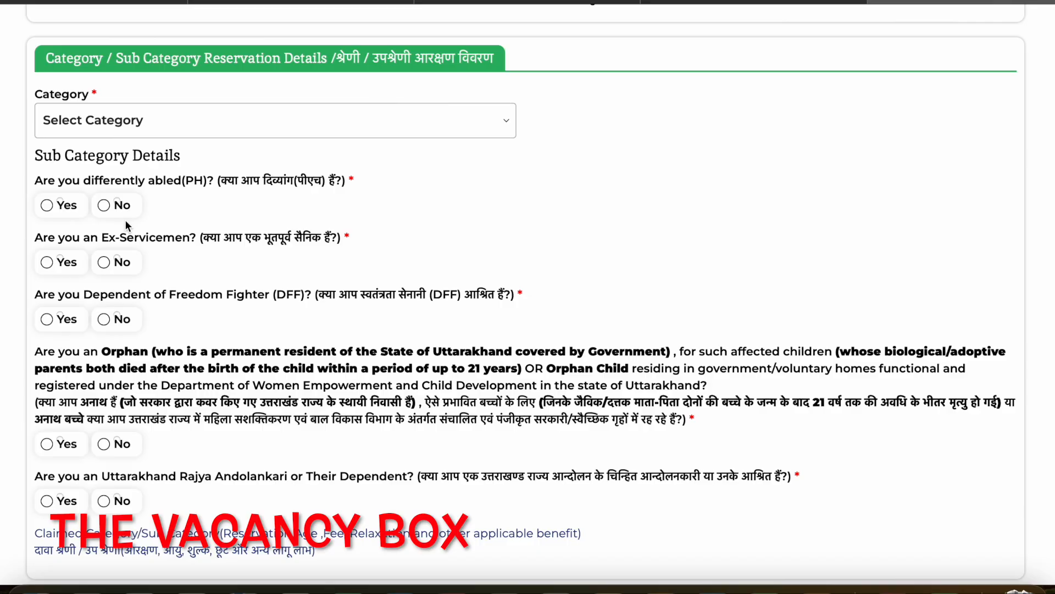
scroll(125, 225, "down", 2)
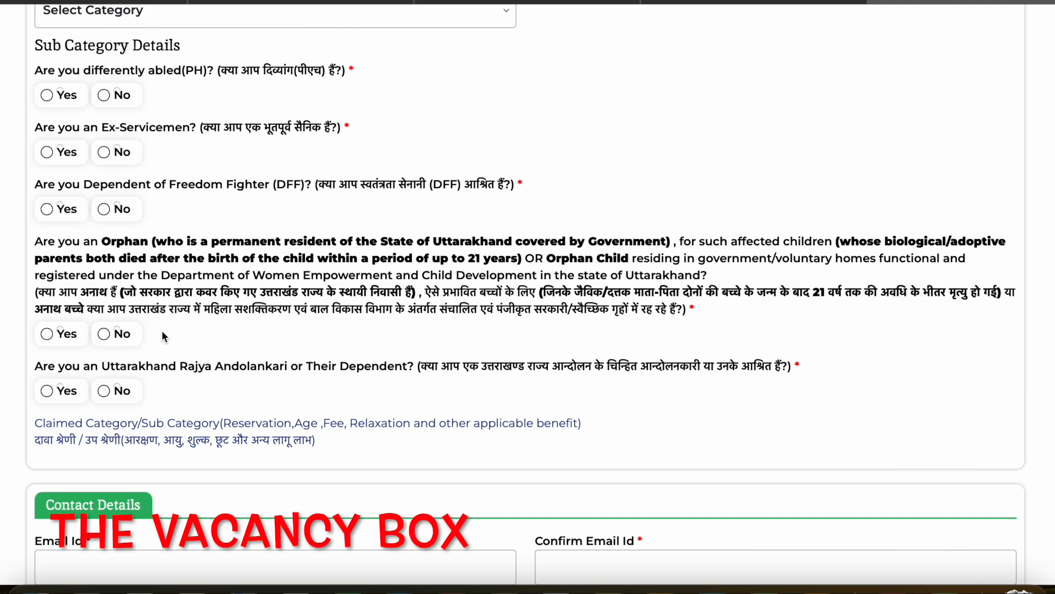
scroll(161, 335, "up", 4)
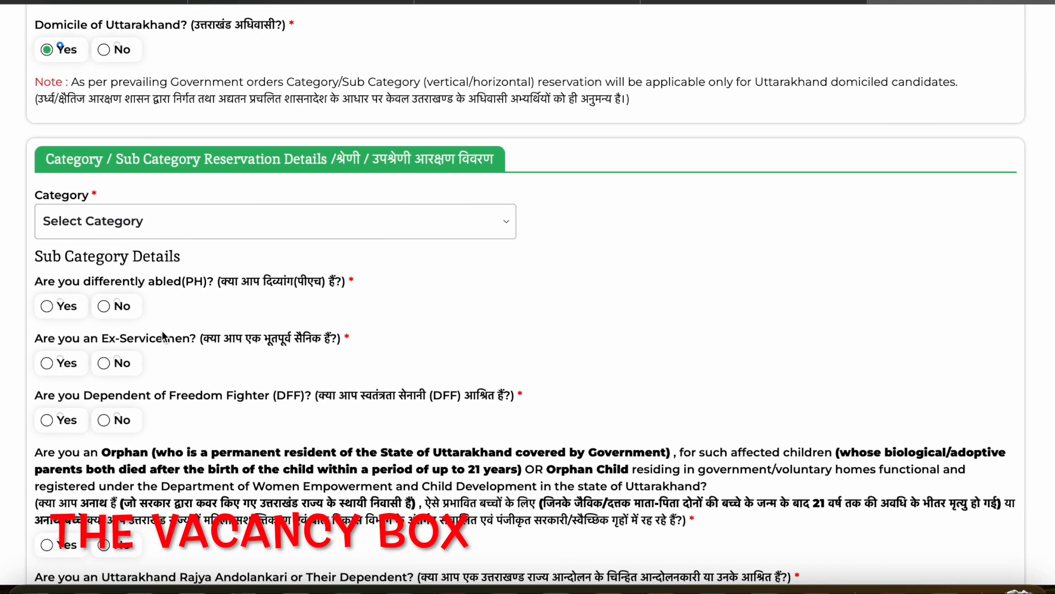
scroll(149, 257, "up", 1)
- Switch the Uttarakhand domicile answer to No and choose Unreserved/General as the category
left_click(107, 104)
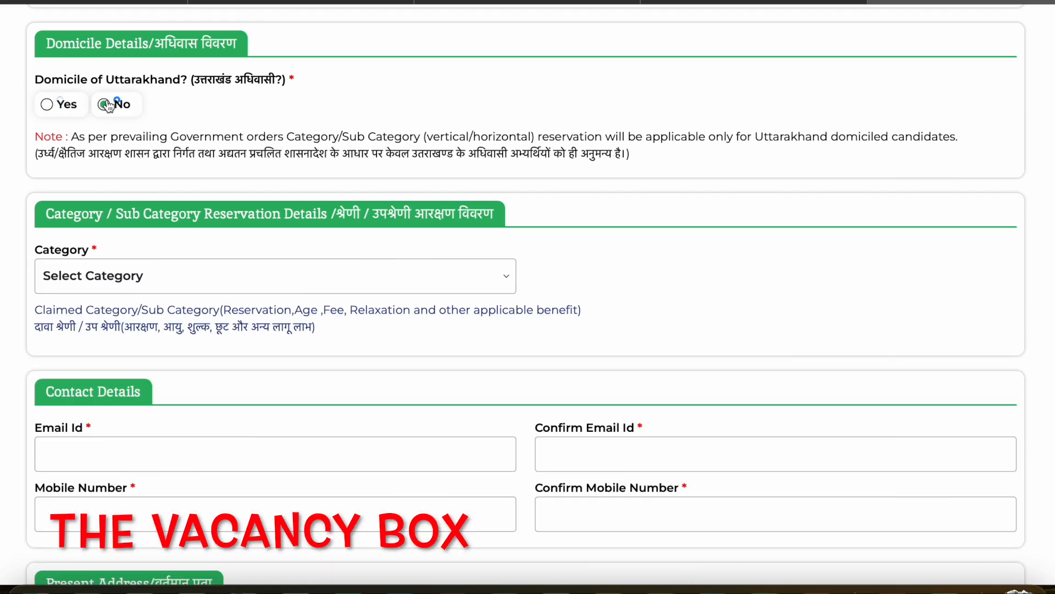
scroll(70, 264, "down", 1)
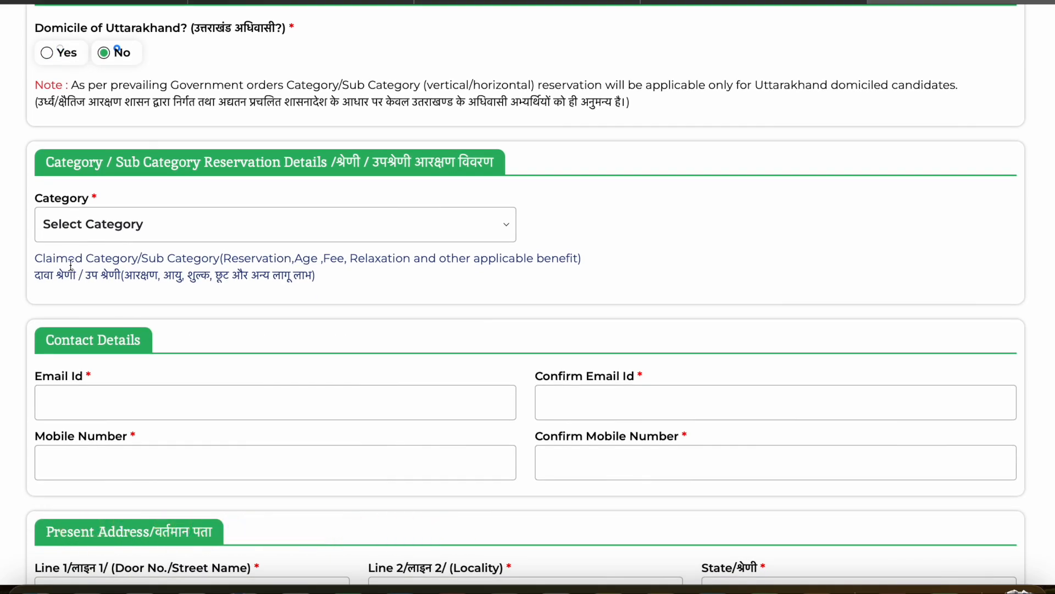
left_click(110, 225)
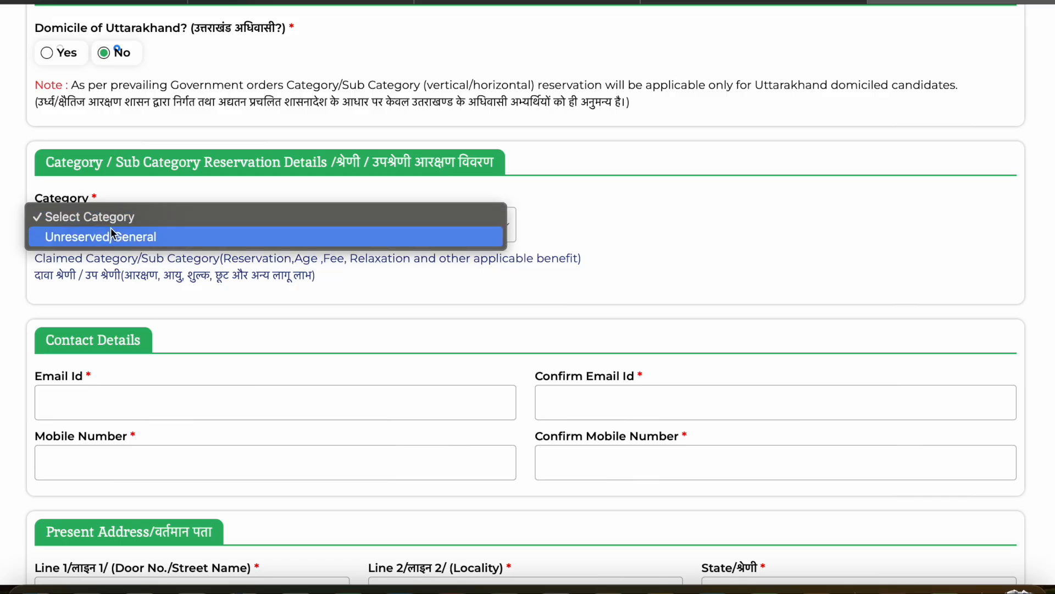
left_click(110, 236)
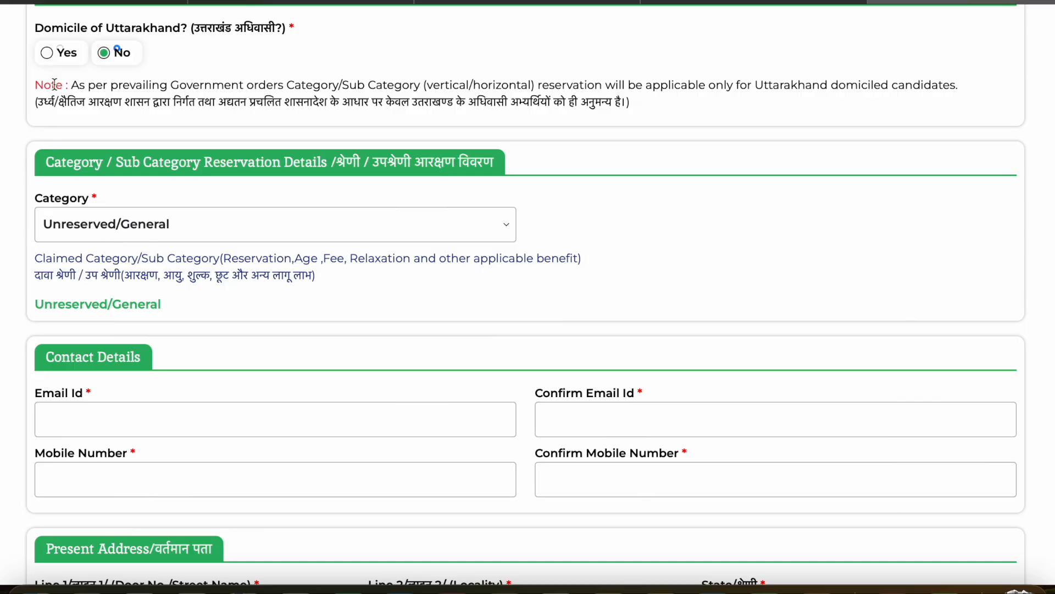
- Set the Uttarakhand domicile answer back to Yes and choose the Unreserved/General category
left_click(48, 52)
left_click(111, 224)
left_click(114, 235)
- Answer No to the differently abled, Ex-Servicemen, Dependent of Freedom Fighter, Orphan and Uttarakhand Rajya Andolankari questions
scroll(226, 331, "down", 1)
scroll(186, 157, "down", 2)
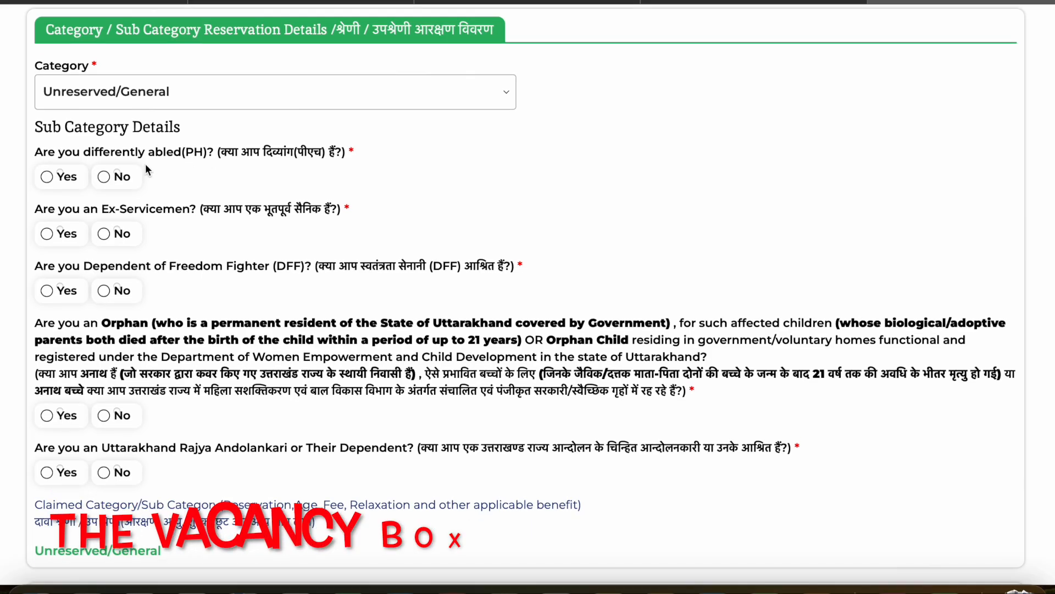
left_click(104, 177)
left_click(104, 233)
left_click(104, 290)
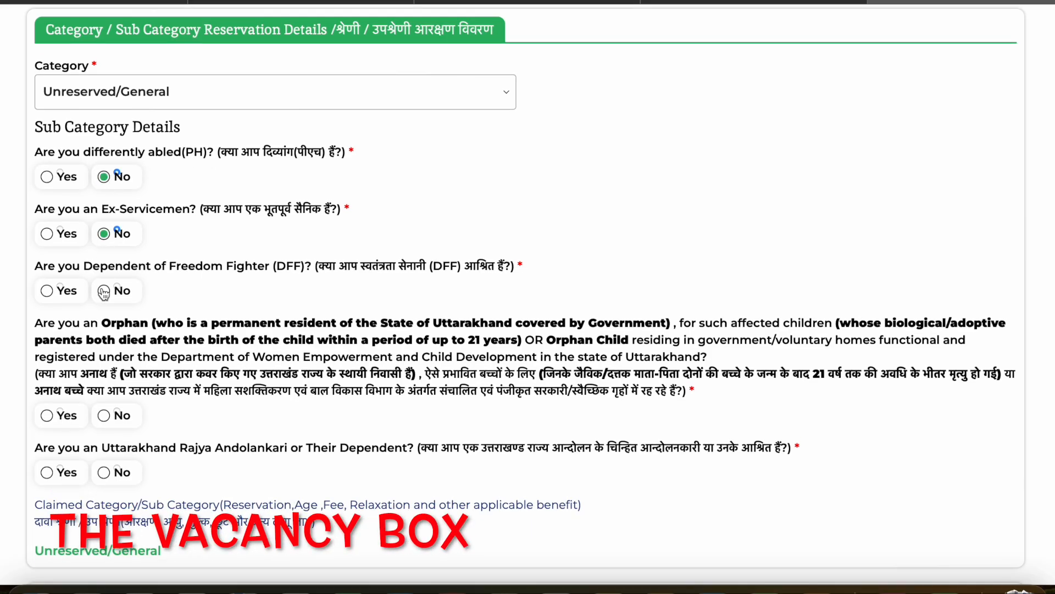
double_click(105, 422)
left_click(103, 472)
- Change the Uttarakhand Rajya Andolankari or dependent answer to Yes and highlight the claimed category line
scroll(103, 474, "down", 3)
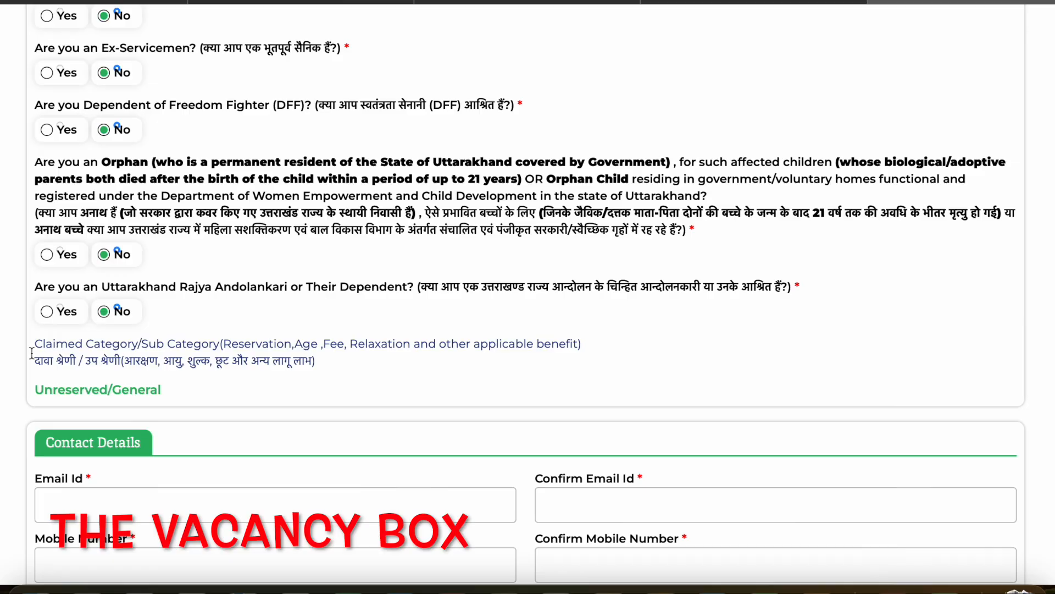
left_click(47, 311)
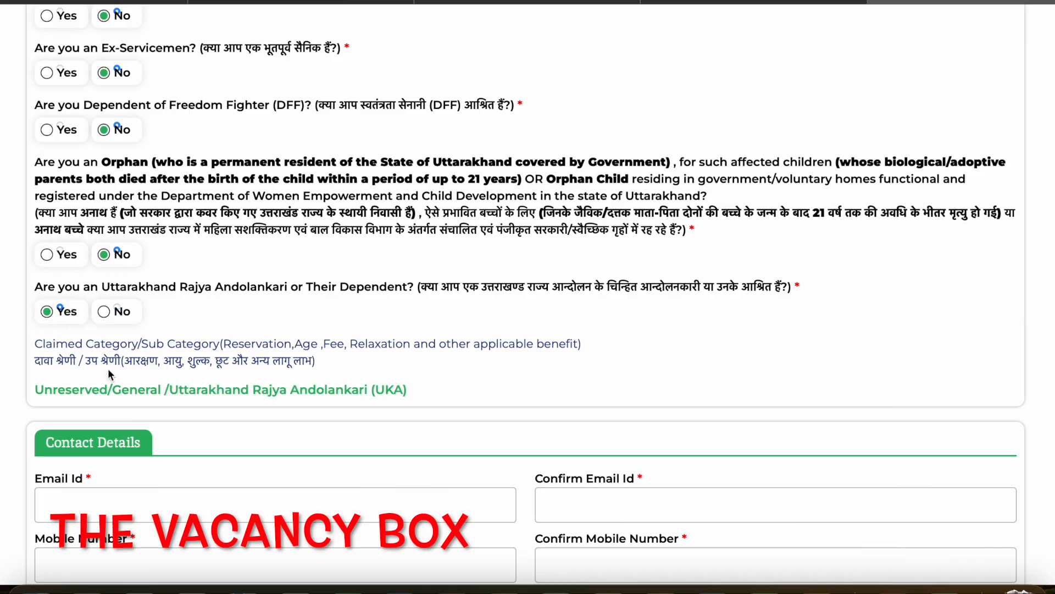
left_click_drag(72, 392, 417, 397)
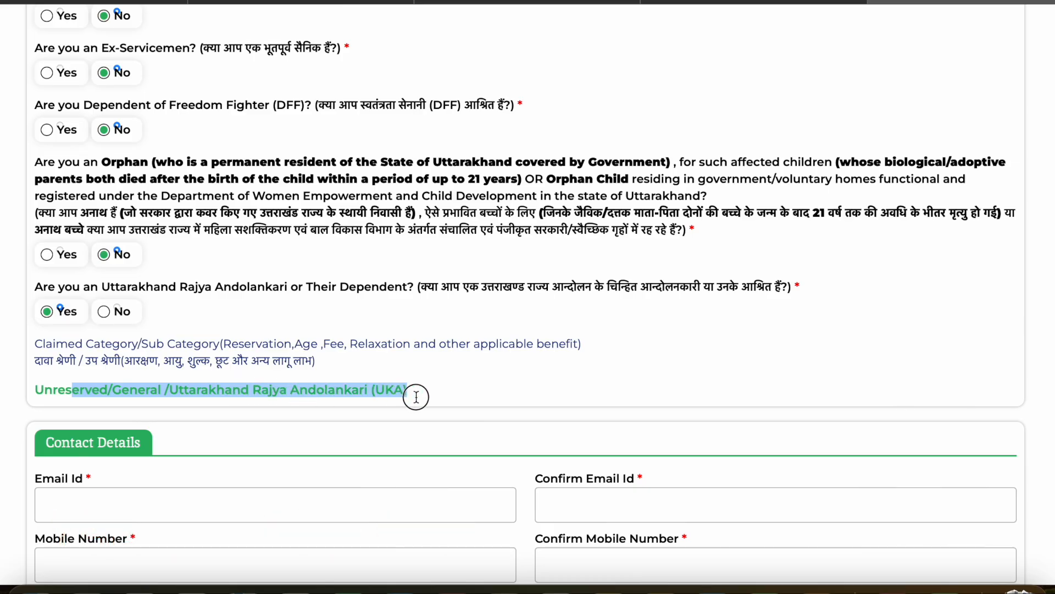
left_click(75, 393)
left_click_drag(33, 389, 160, 389)
left_click(312, 377)
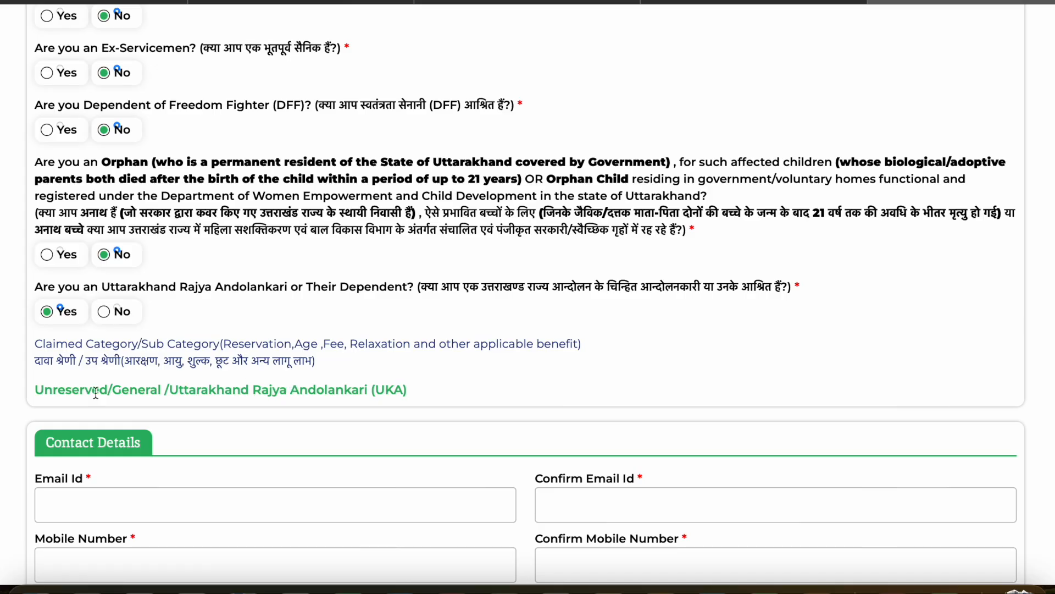
left_click_drag(38, 389, 466, 386)
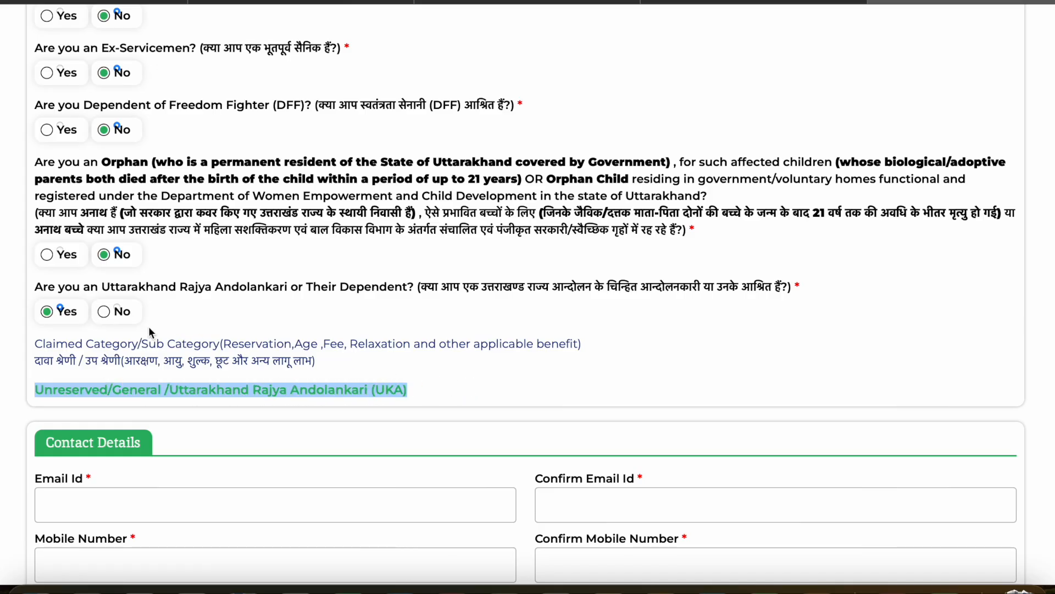
- Go past the contact and address sections and enter uttarkashi as the Place of Filling Form
scroll(148, 325, "down", 4)
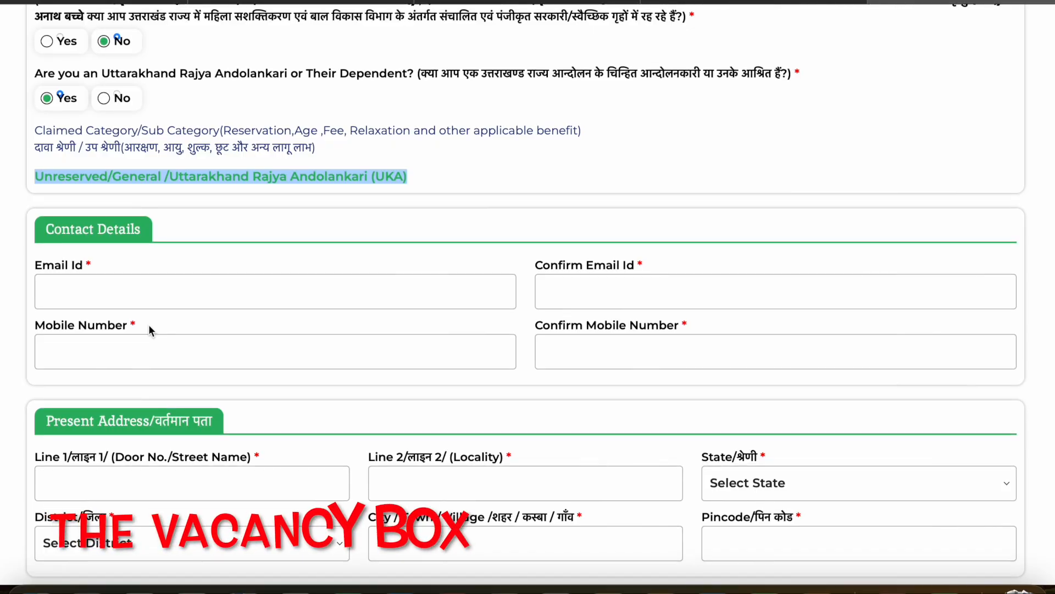
left_click(154, 275)
left_click(121, 350)
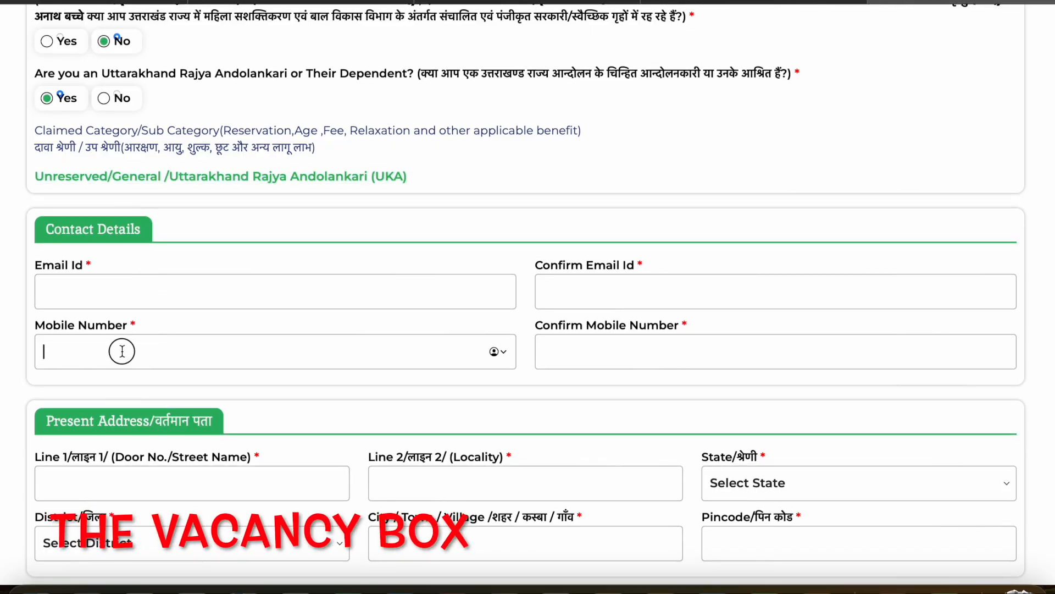
scroll(374, 411, "down", 9)
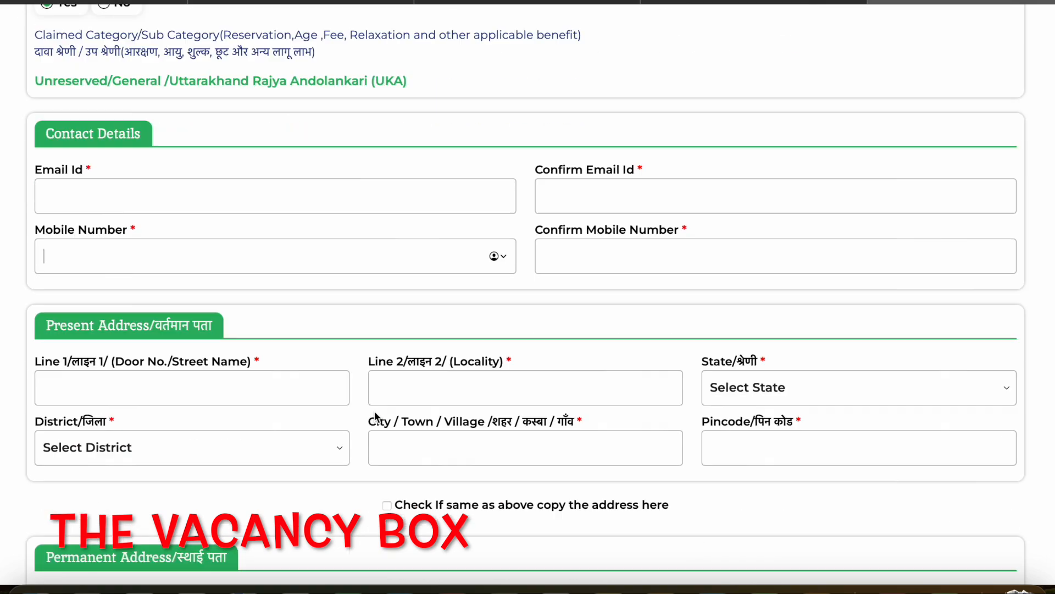
scroll(374, 412, "down", 2)
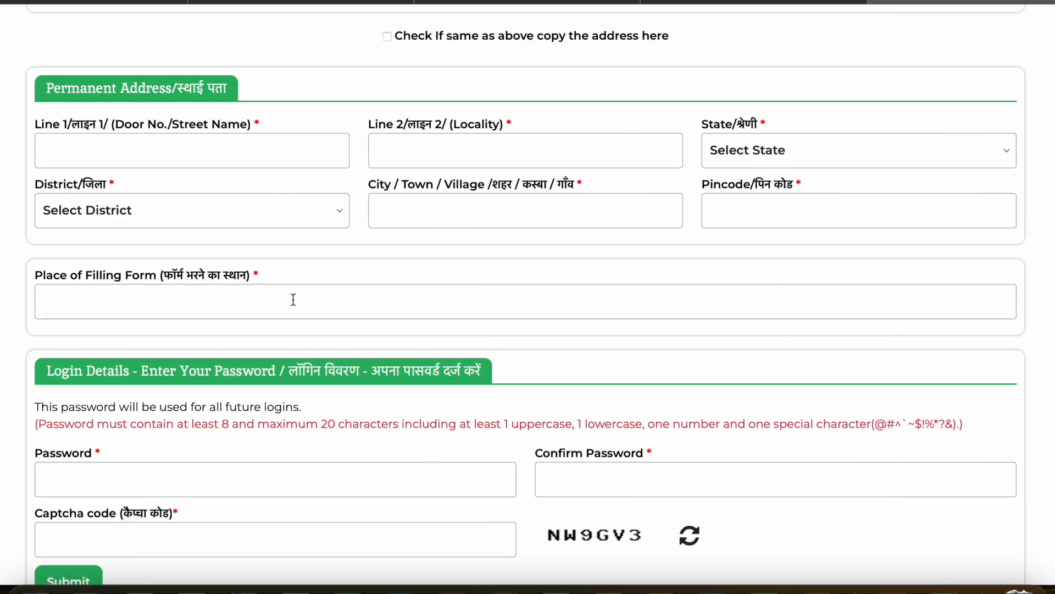
type("uttarkashi")
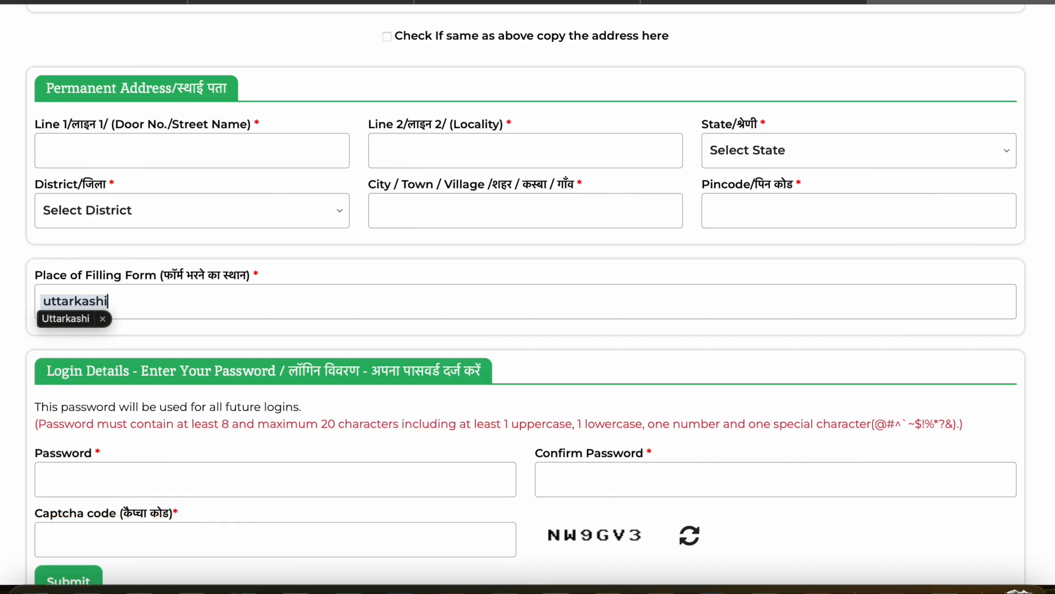
- Clear the Place of Filling Form entry and activate the Password field in the Login Details section
key("BackSpace")
key("BackSpace")
key("BackSpace")
key("BackSpace")
key("BackSpace")
key("BackSpace")
key("BackSpace")
key("BackSpace")
key("BackSpace")
key("BackSpace")
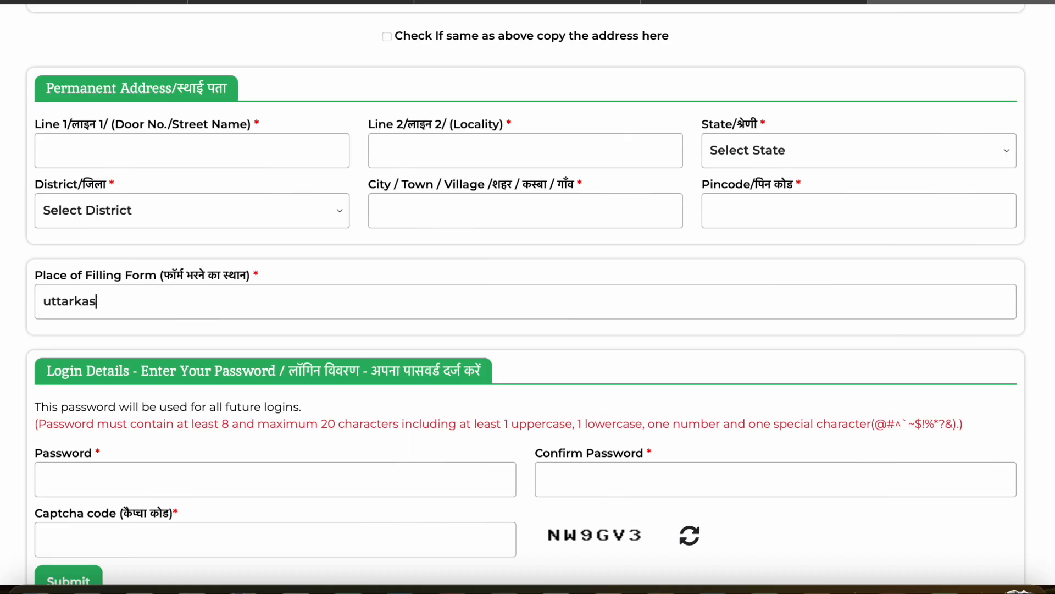
scroll(285, 391, "down", 2)
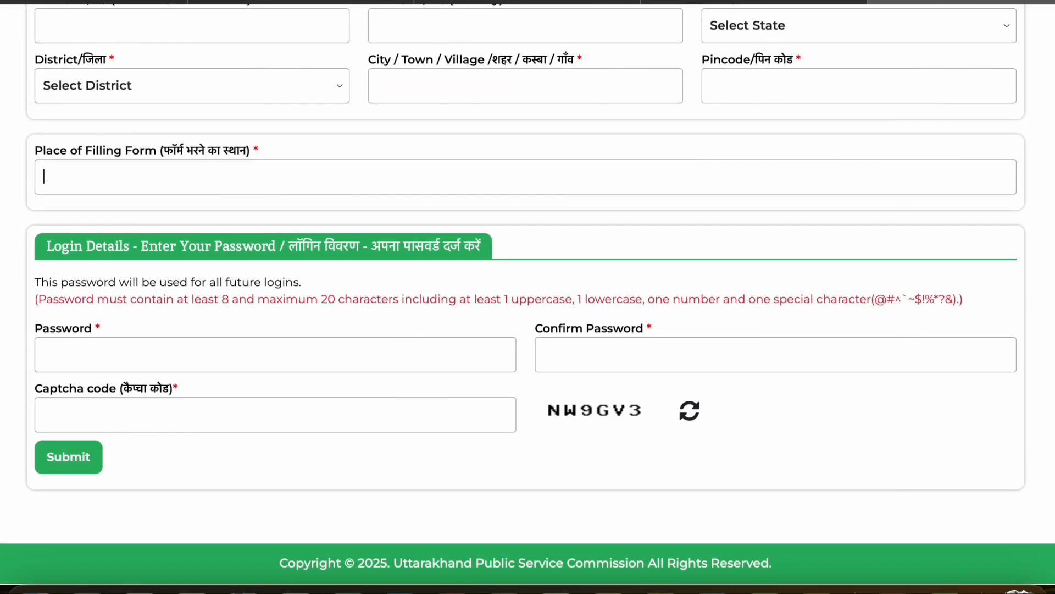
left_click(258, 359)
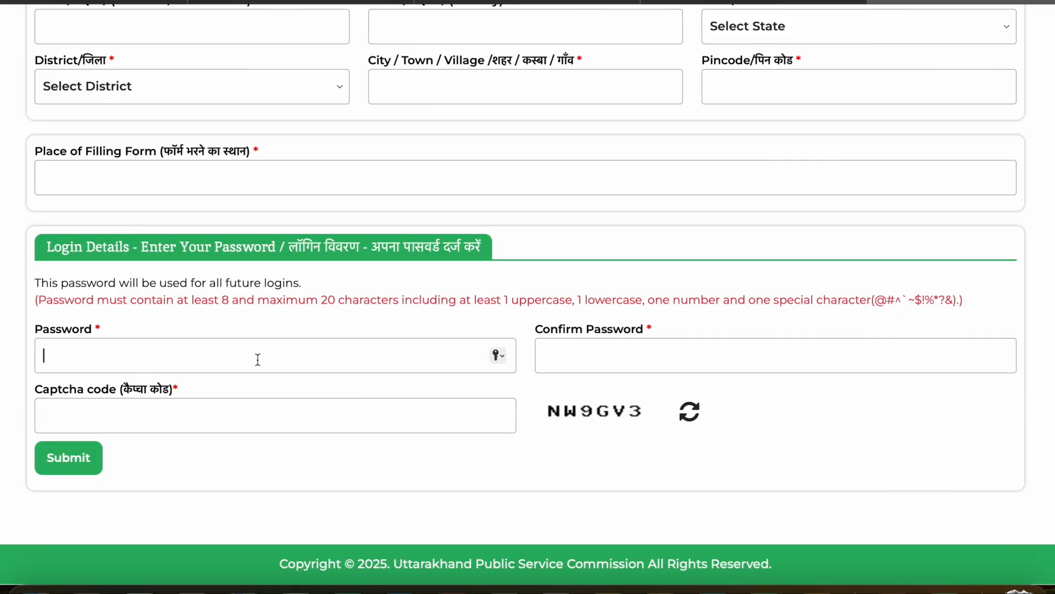
- Leave the registration form for the candidate login page and check its Password field without choosing a suggested password
scroll(131, 420, "up", 1)
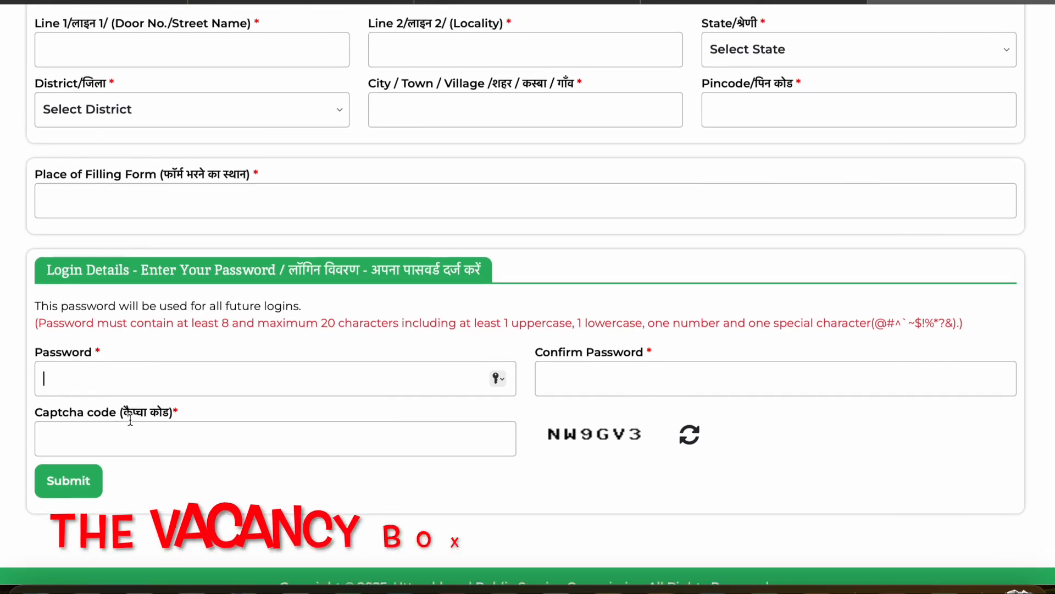
scroll(130, 421, "up", 20)
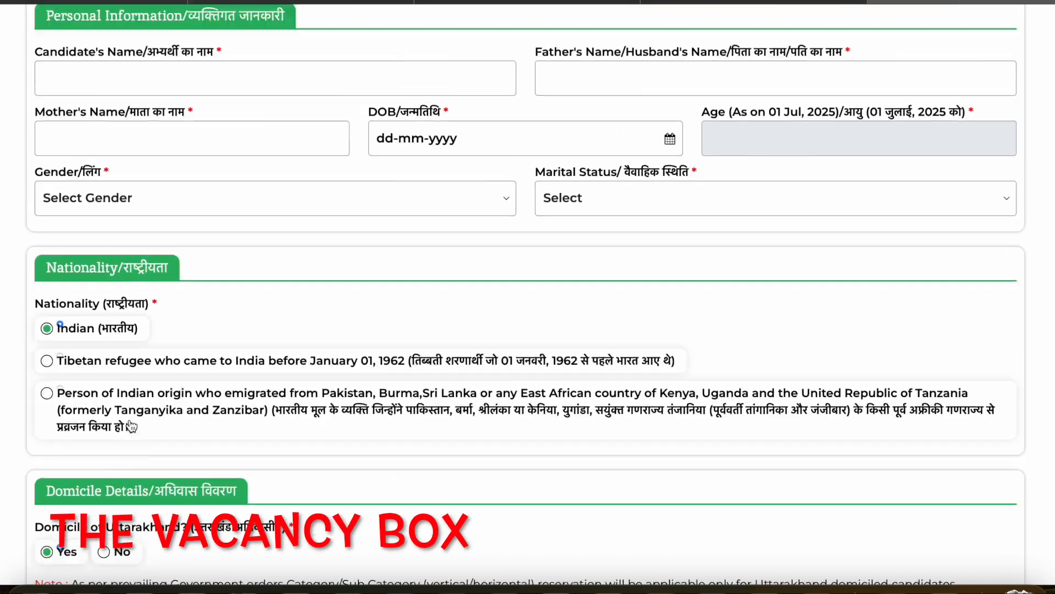
scroll(131, 424, "down", 1)
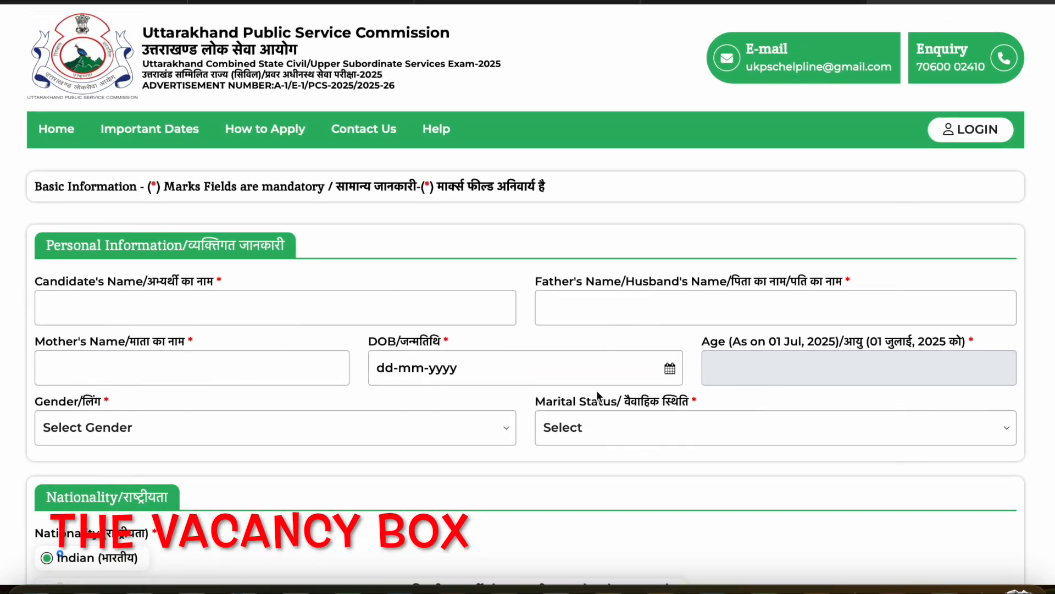
scroll(597, 391, "down", 4)
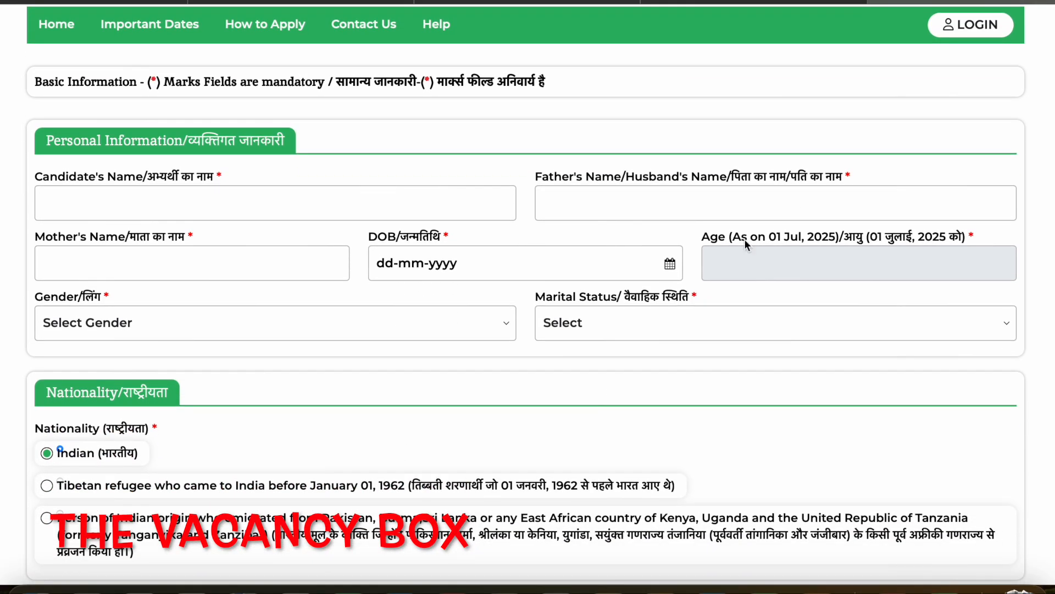
left_click(959, 25)
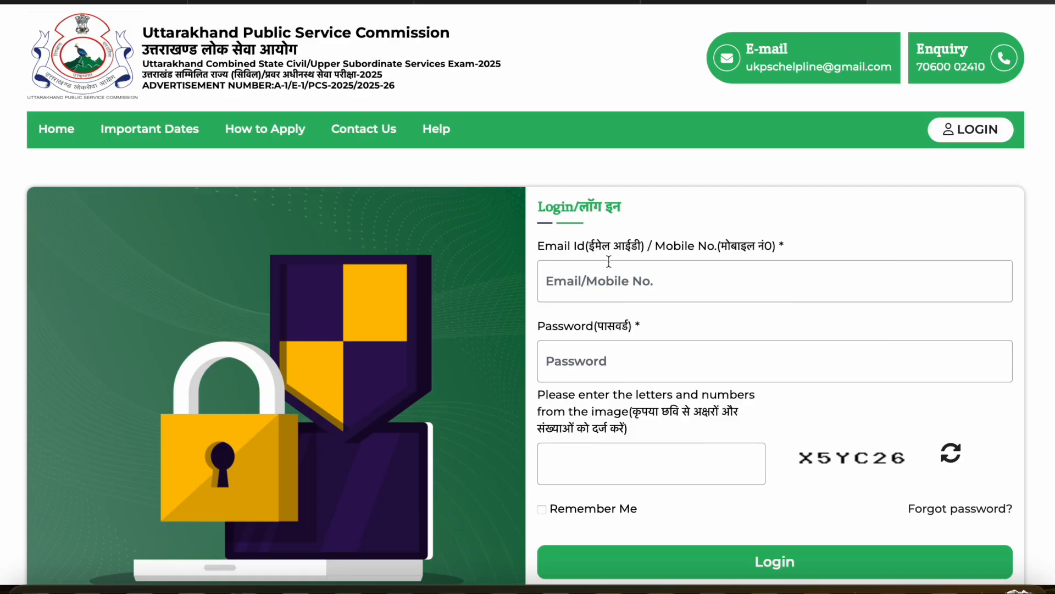
left_click(599, 361)
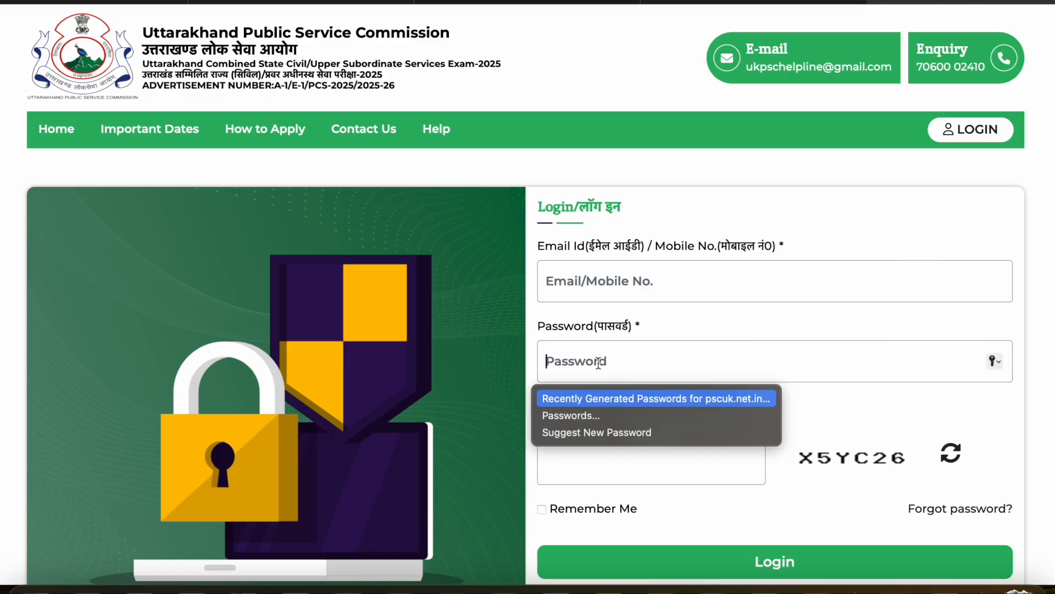
left_click(677, 215)
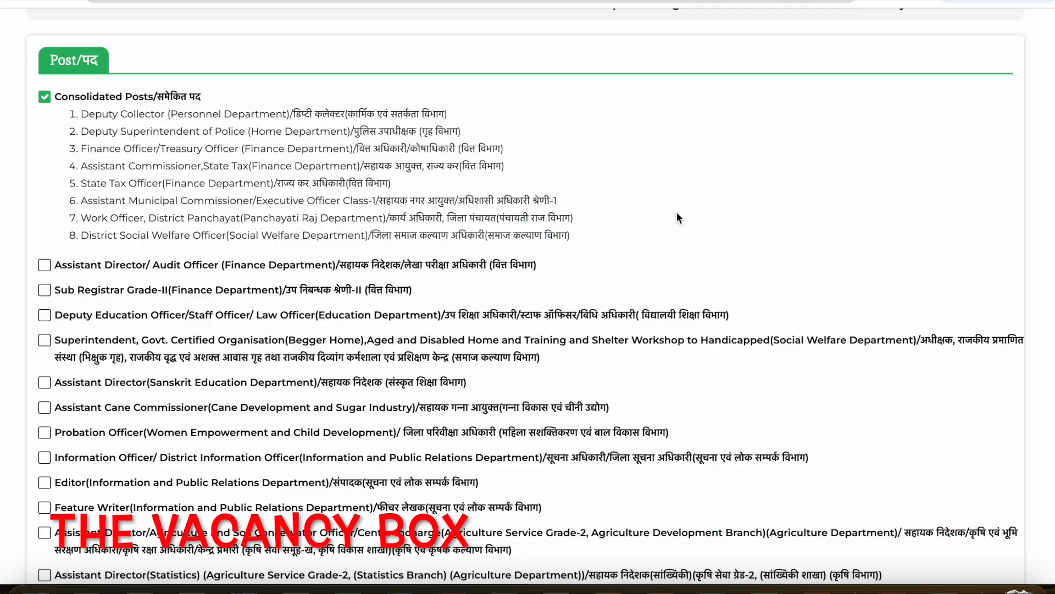
- Examine the Consolidated Posts and the individual posts offered in the Post section of the Education Details page
scroll(685, 230, "up", 2)
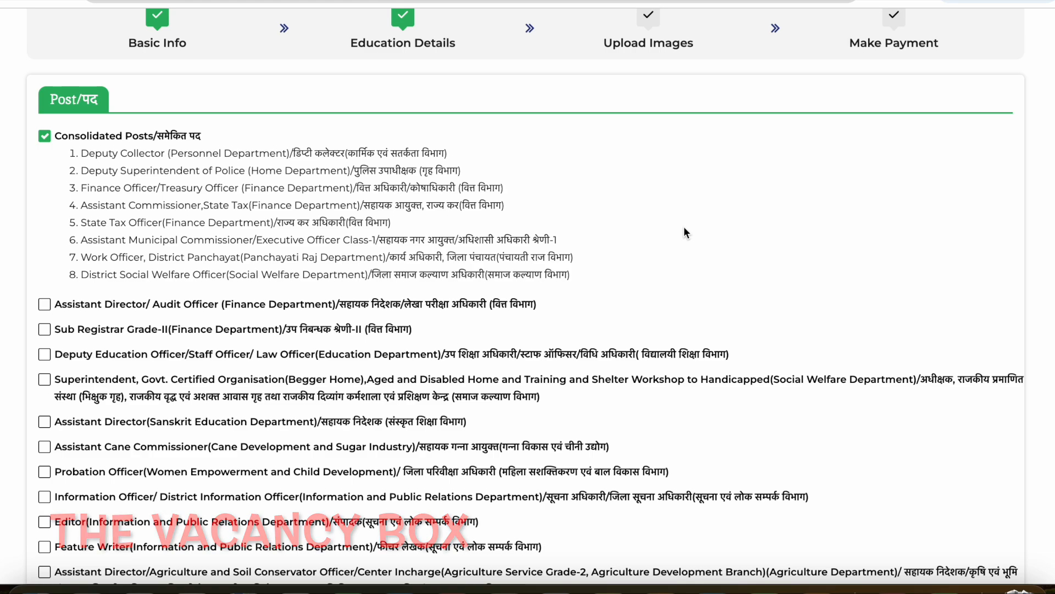
scroll(684, 227, "up", 2)
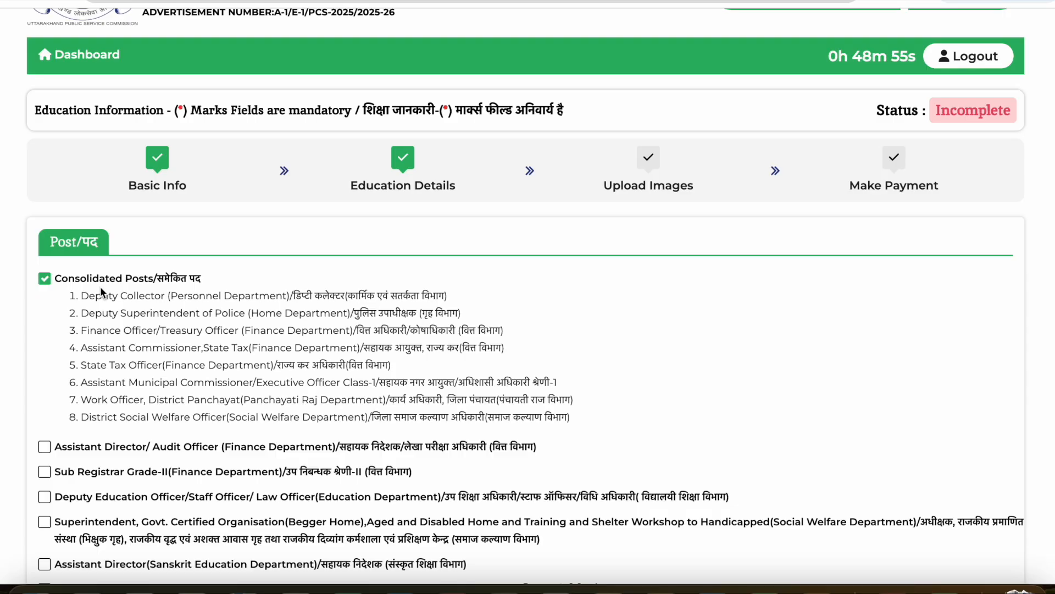
scroll(202, 301, "down", 1)
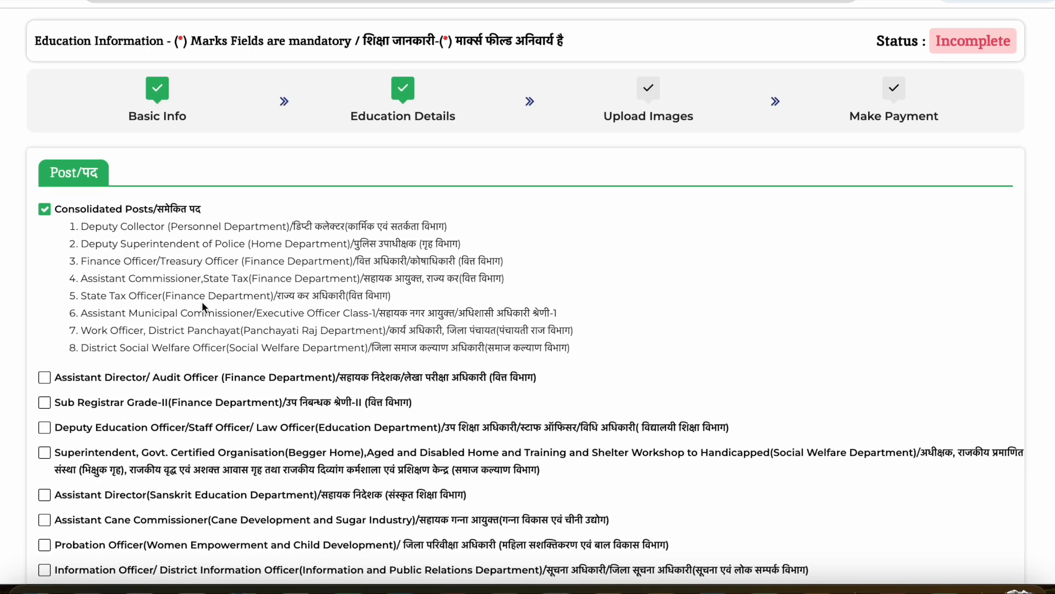
scroll(202, 301, "down", 5)
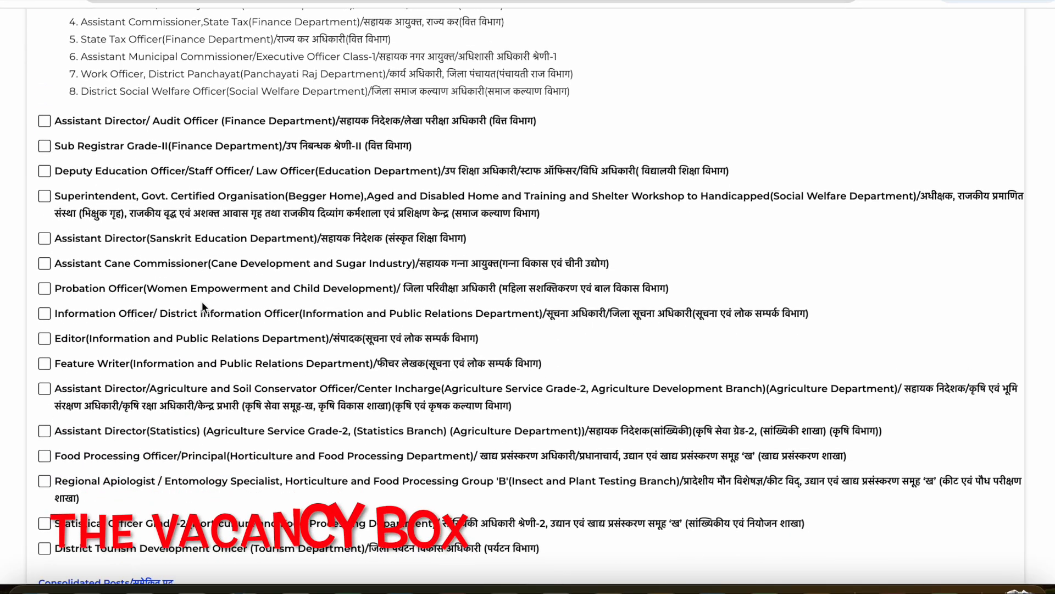
scroll(203, 301, "up", 3)
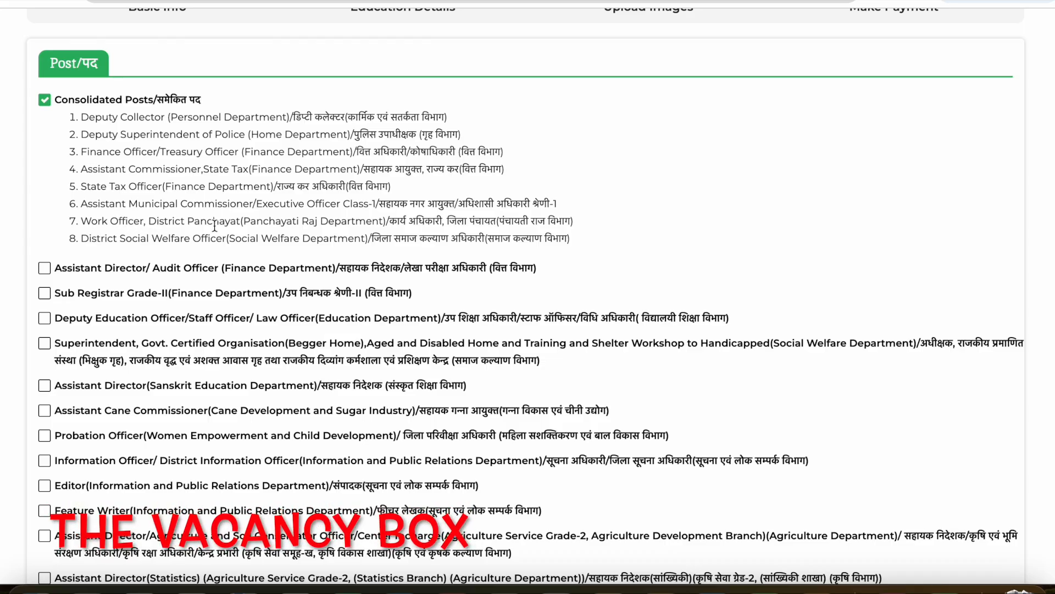
scroll(213, 226, "down", 2)
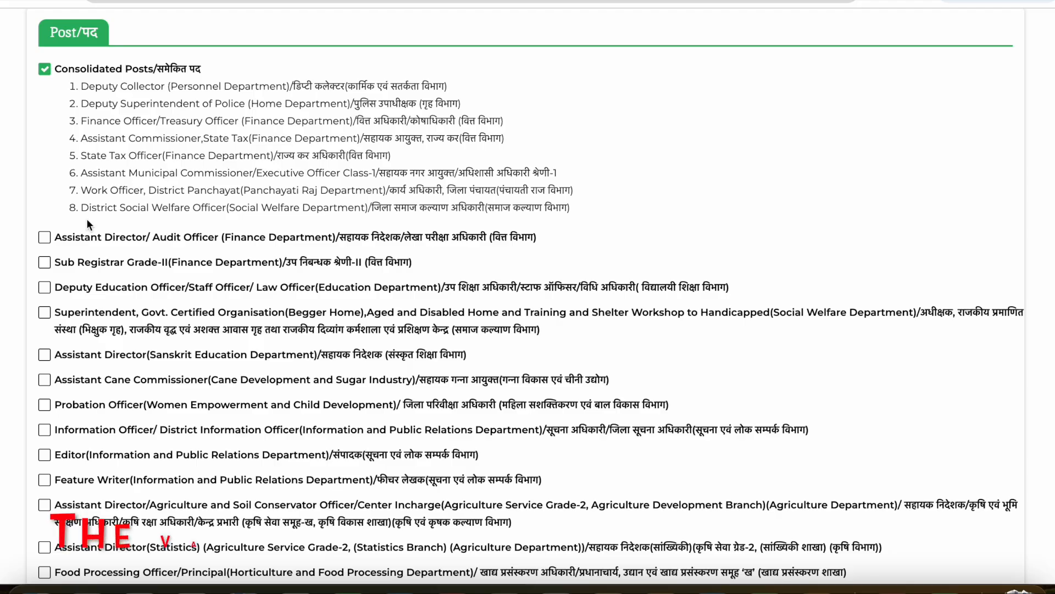
scroll(87, 219, "down", 1)
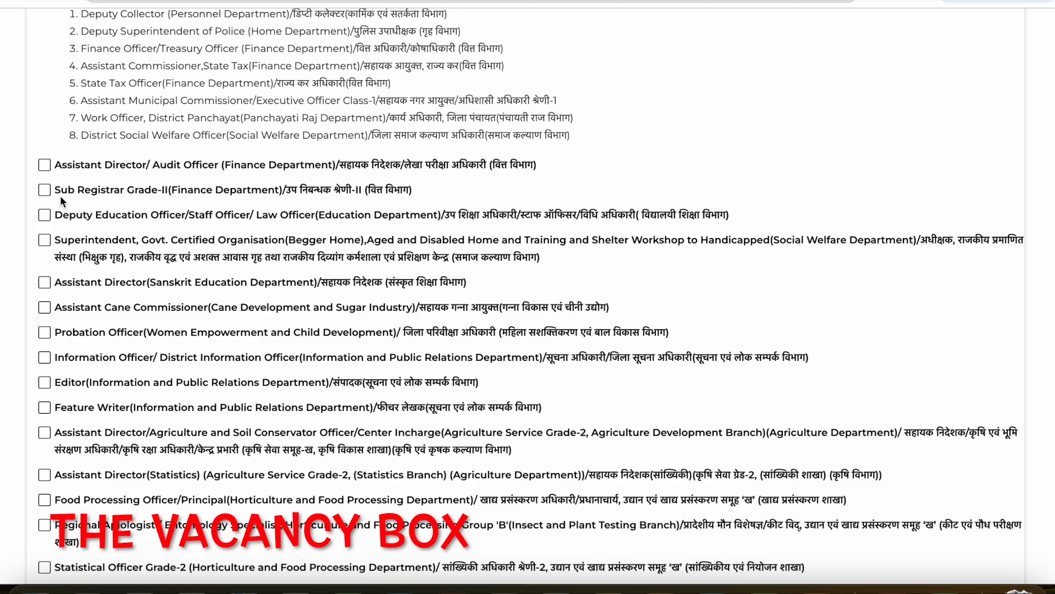
scroll(38, 170, "down", 1)
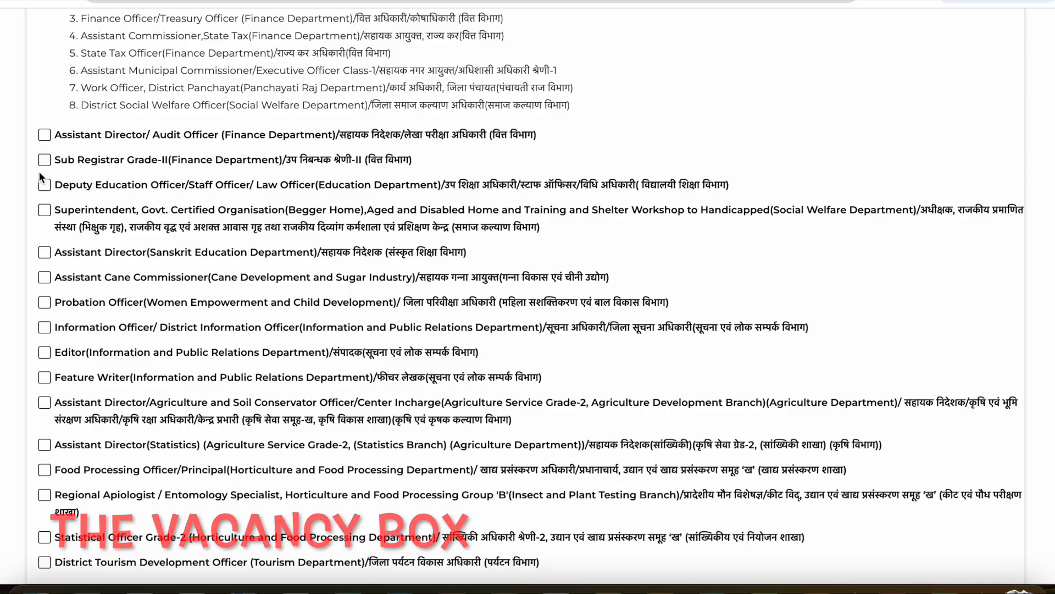
scroll(39, 171, "down", 1)
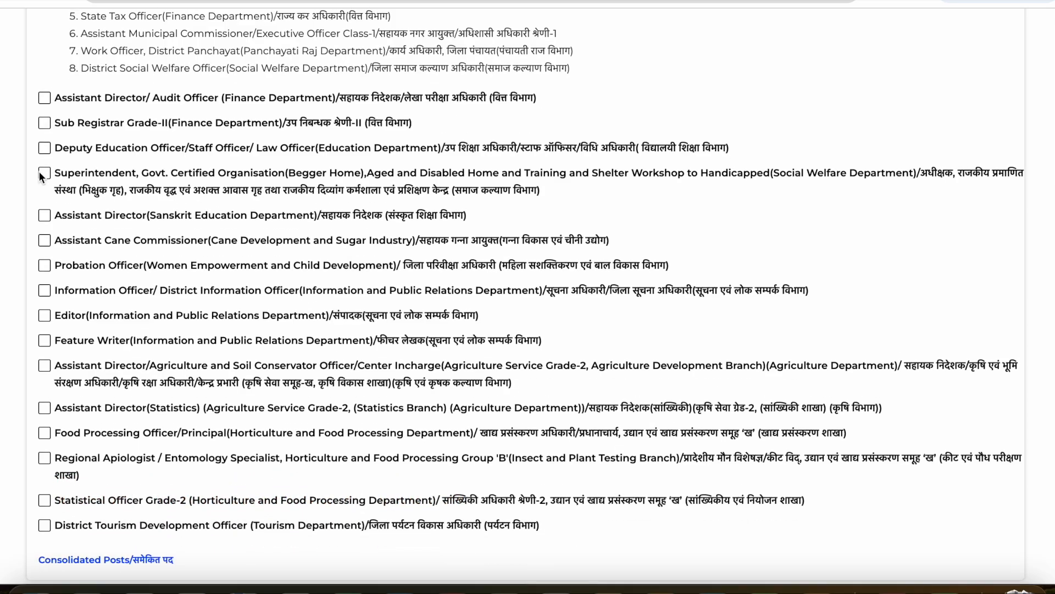
scroll(39, 171, "down", 1)
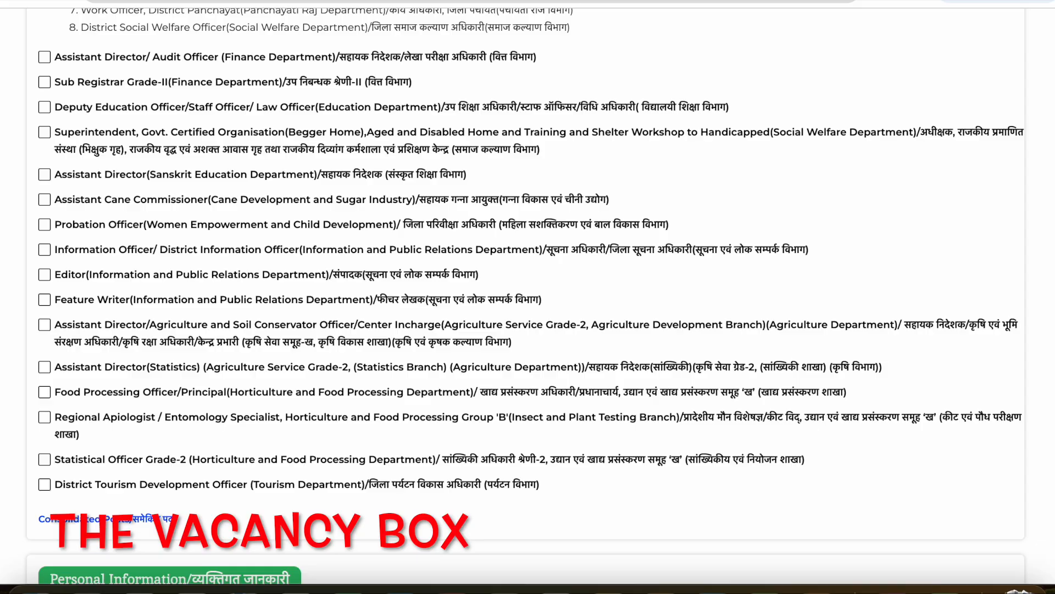
scroll(528, 297, "up", 3)
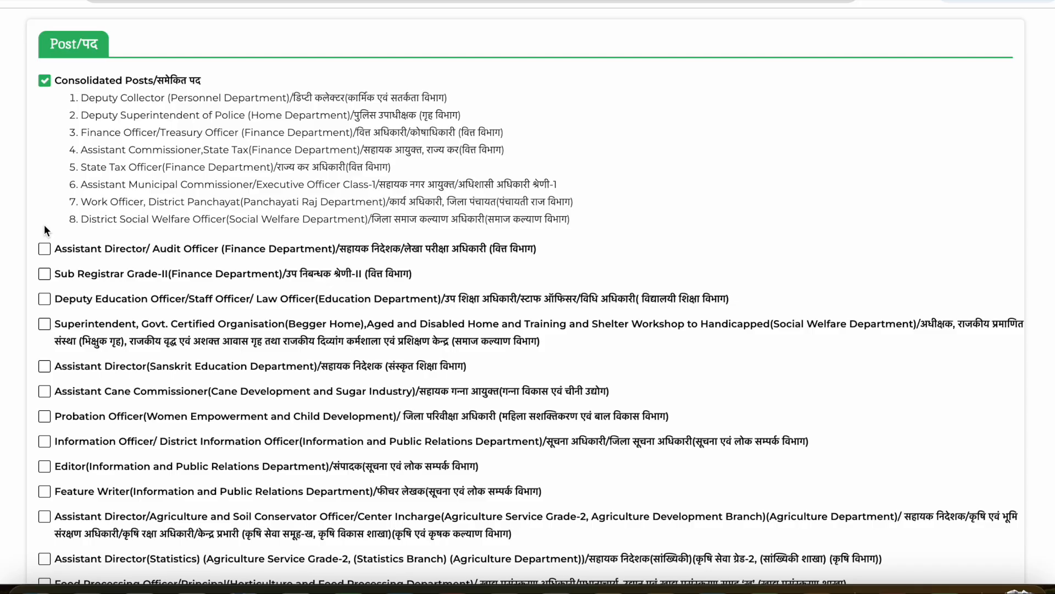
scroll(44, 229, "down", 4)
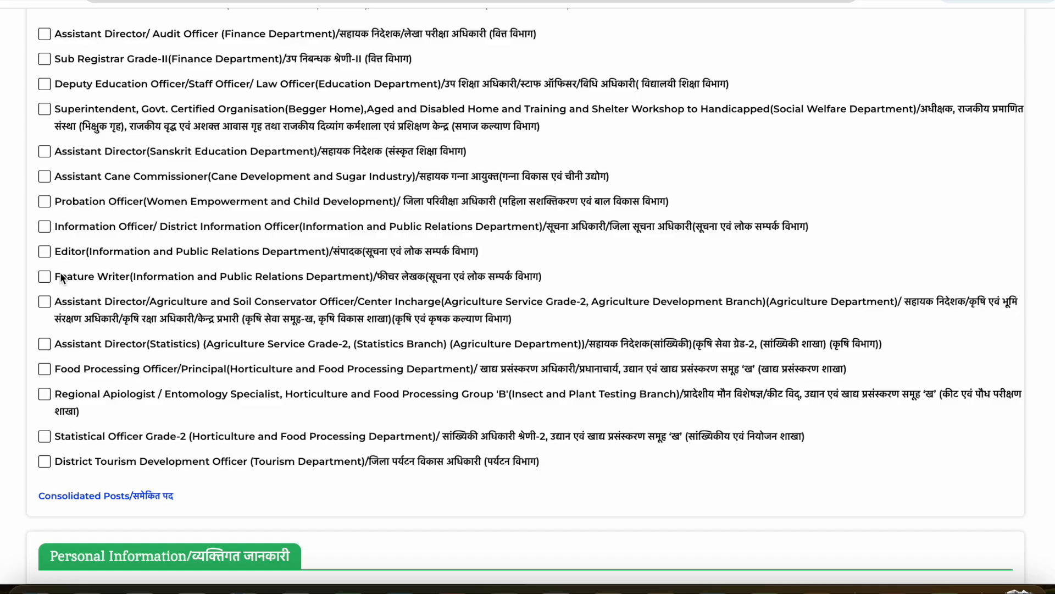
scroll(45, 464, "down", 1)
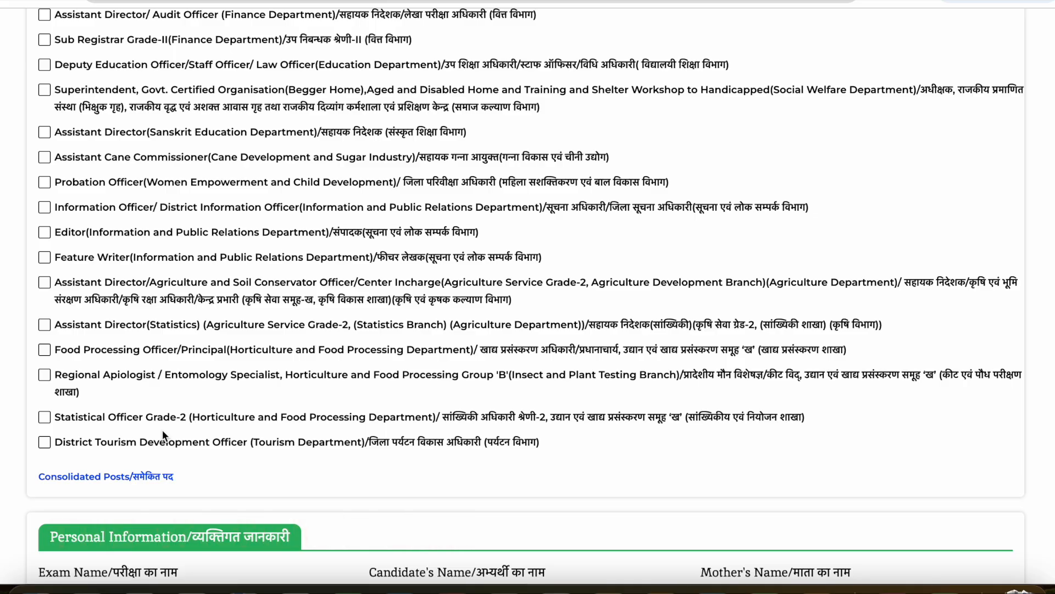
- Review the Personal Information, Essential Education Qualification and Additional Question sections below the post list
scroll(163, 429, "down", 3)
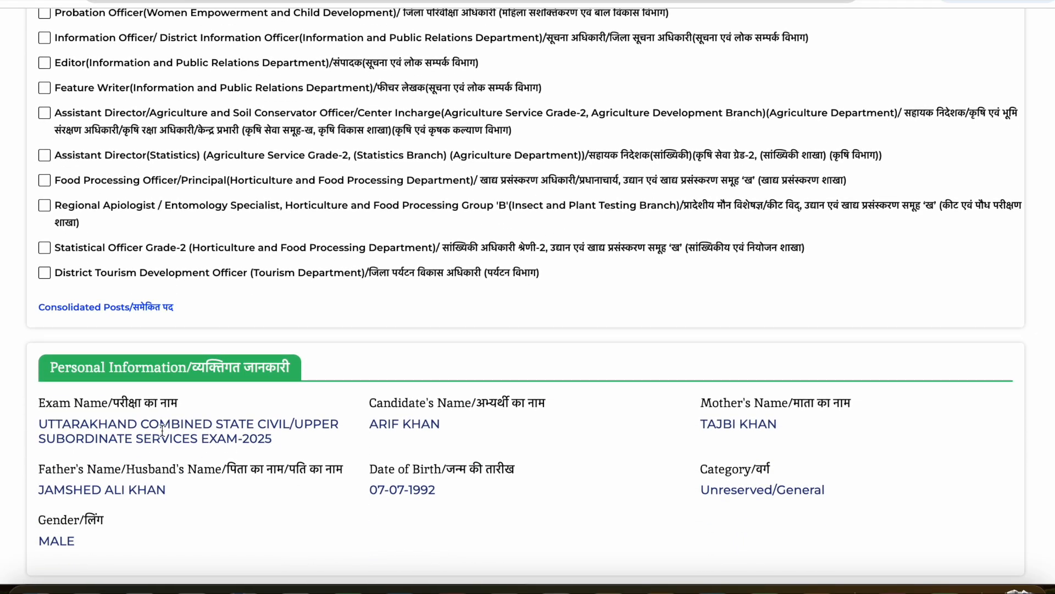
scroll(162, 429, "down", 12)
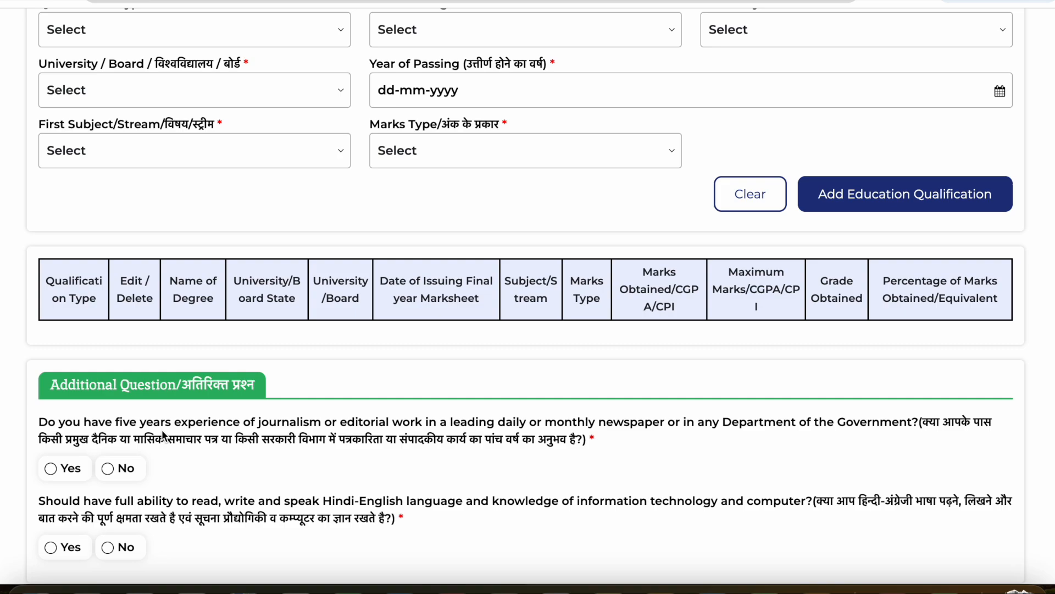
scroll(162, 431, "down", 3)
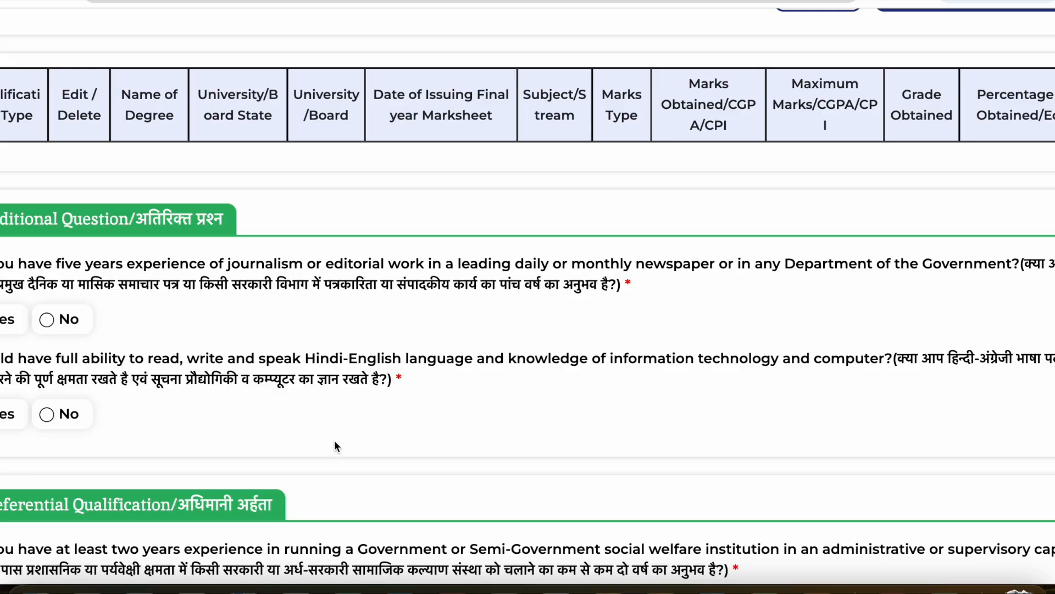
scroll(334, 441, "down", 2)
scroll(334, 441, "up", 1)
scroll(336, 446, "up", 2)
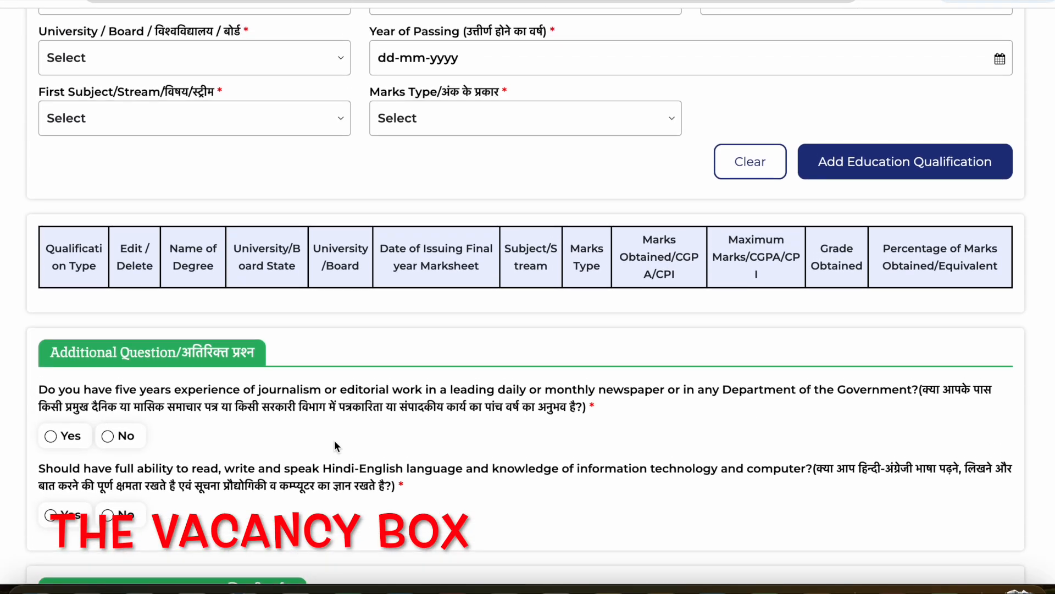
scroll(335, 445, "up", 1)
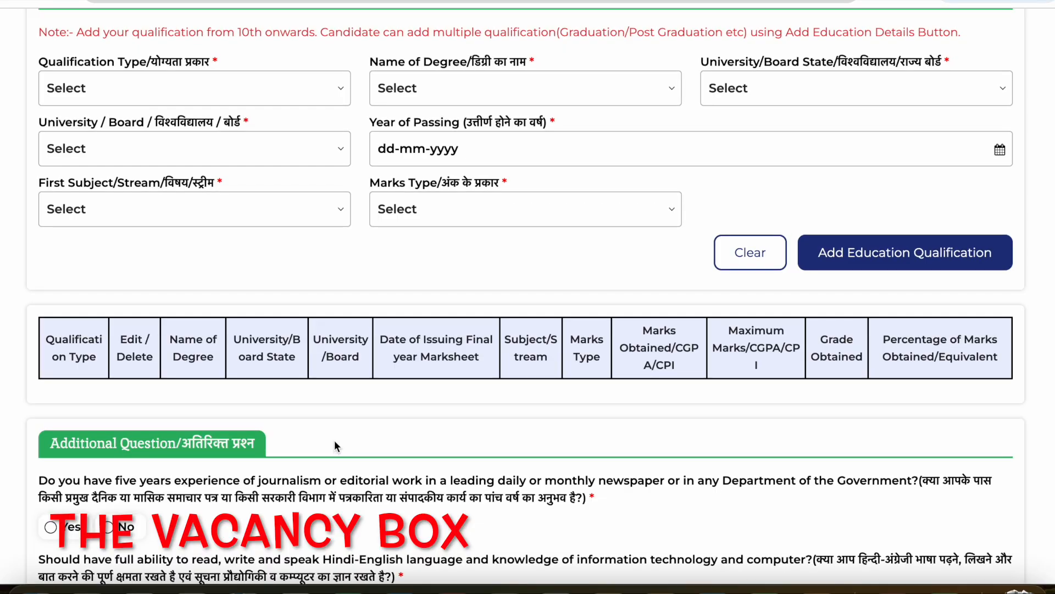
- Look through the Qualification Type options and recheck the list of individual posts
left_click(120, 89)
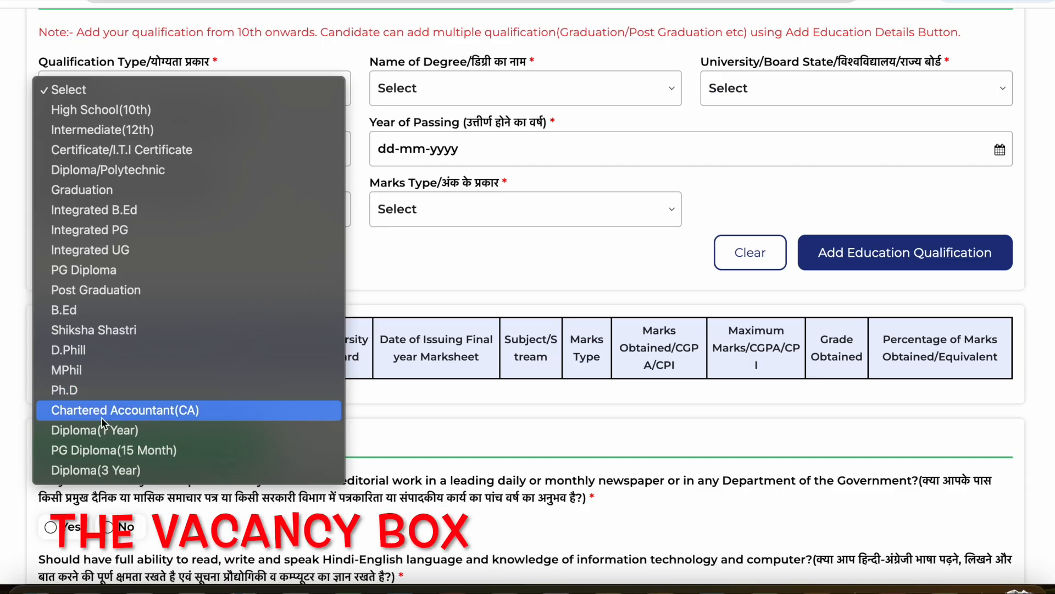
left_click(126, 529)
scroll(127, 529, "up", 15)
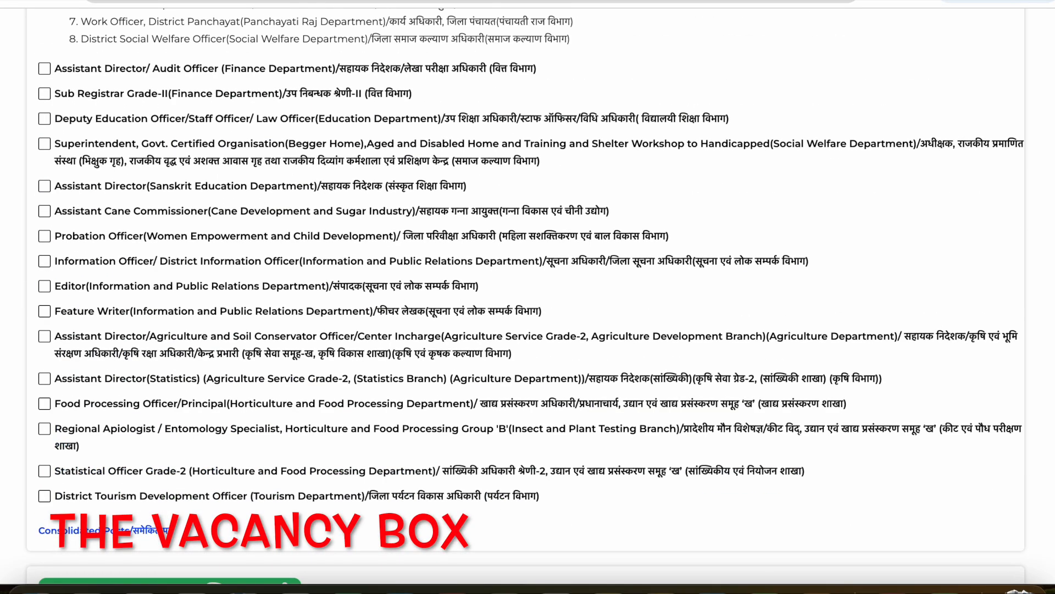
scroll(182, 81, "down", 15)
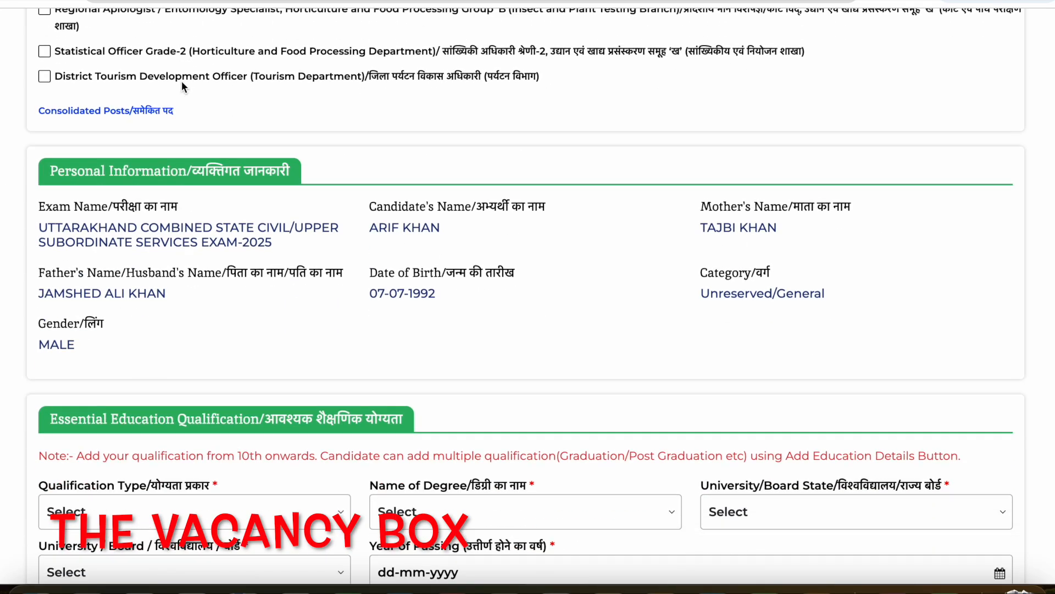
scroll(149, 107, "up", 1)
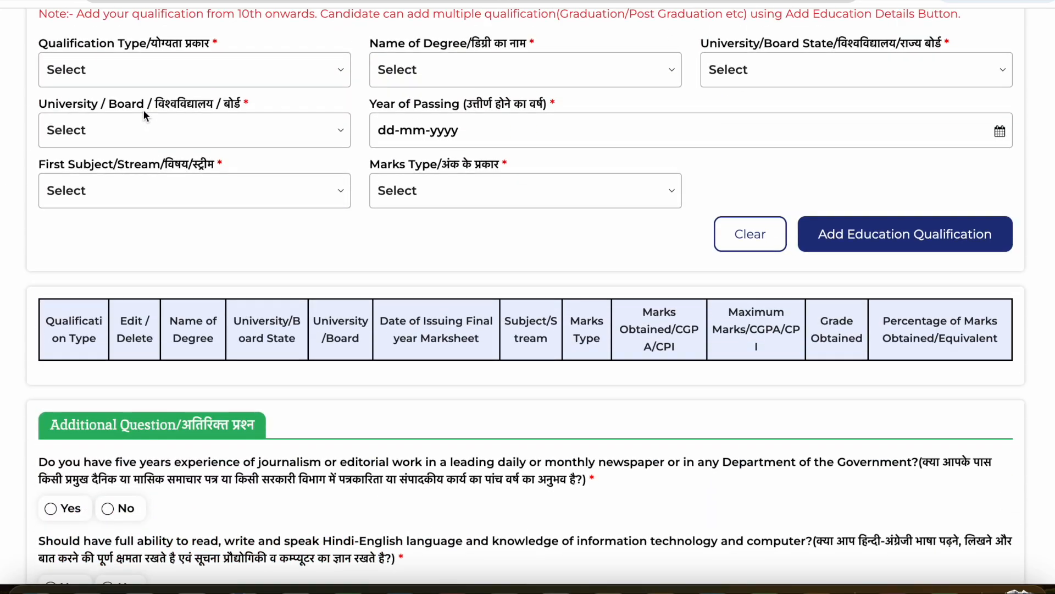
- Set both the Qualification Type and the Name of Degree to High School(10th)
left_click(118, 81)
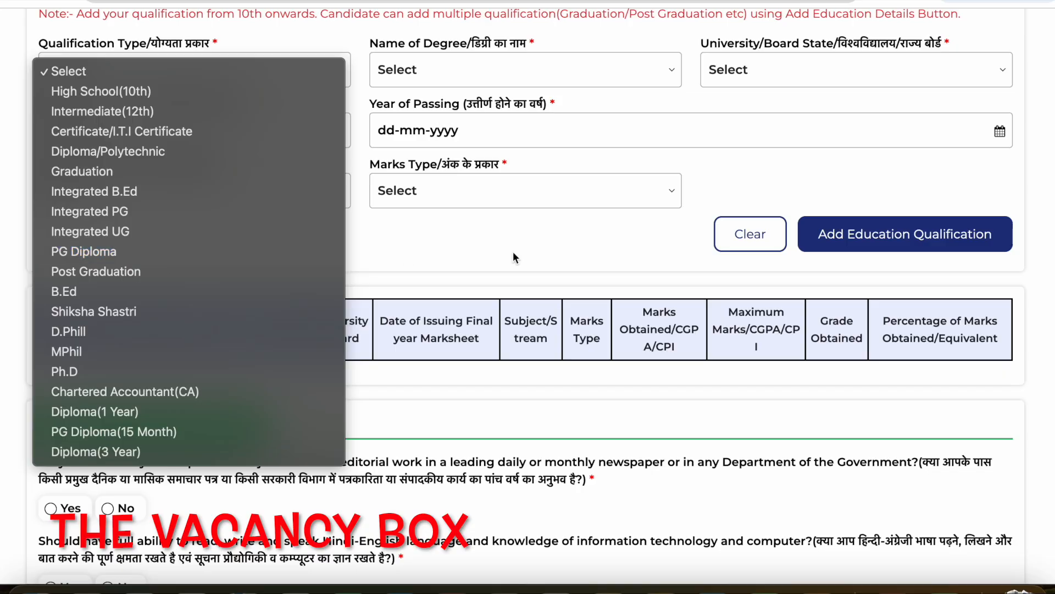
left_click(567, 245)
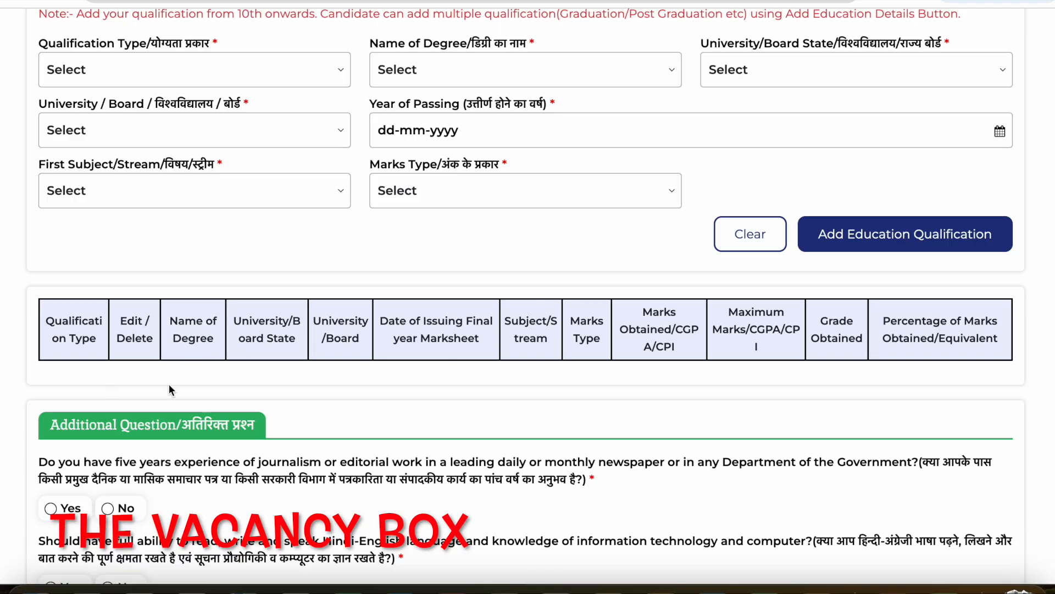
left_click(131, 80)
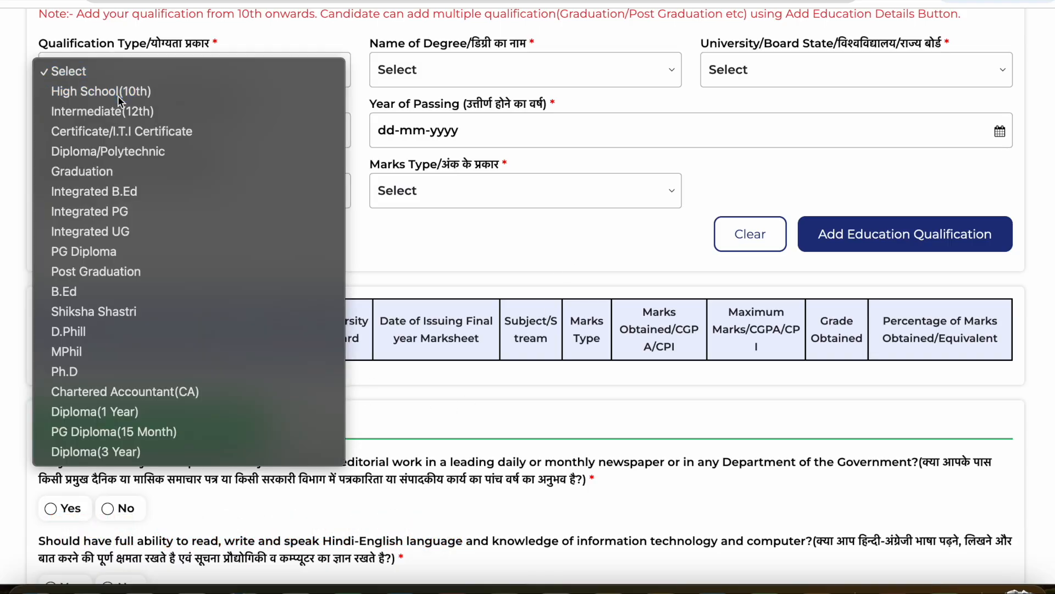
left_click(118, 96)
left_click(417, 61)
left_click(424, 91)
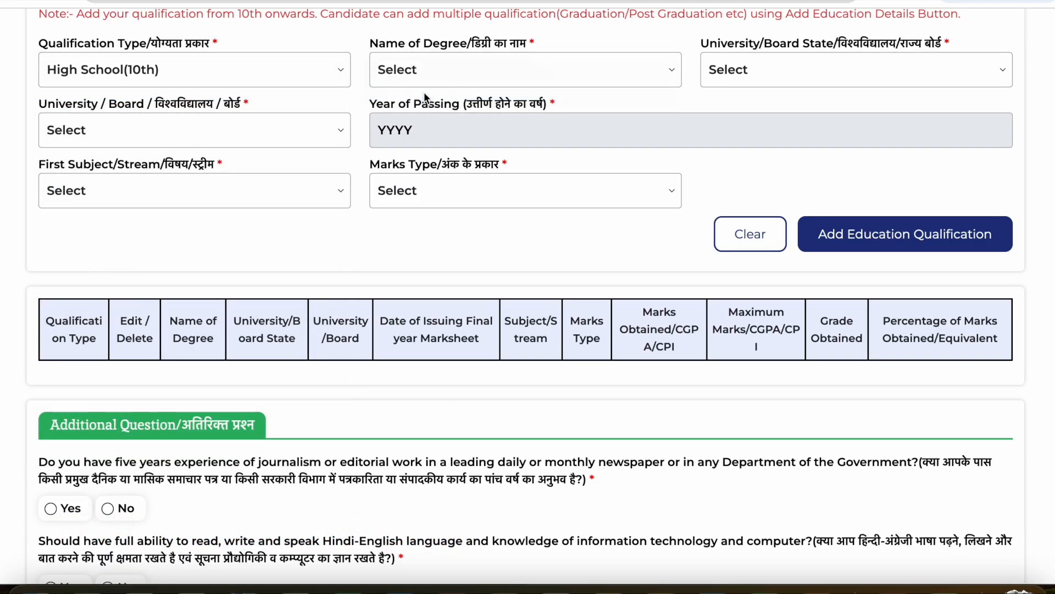
- Set the 10th qualification's board state to Uttarakhand and its board to Central Board of Secondary Education
left_click(766, 75)
scroll(767, 147, "down", 5)
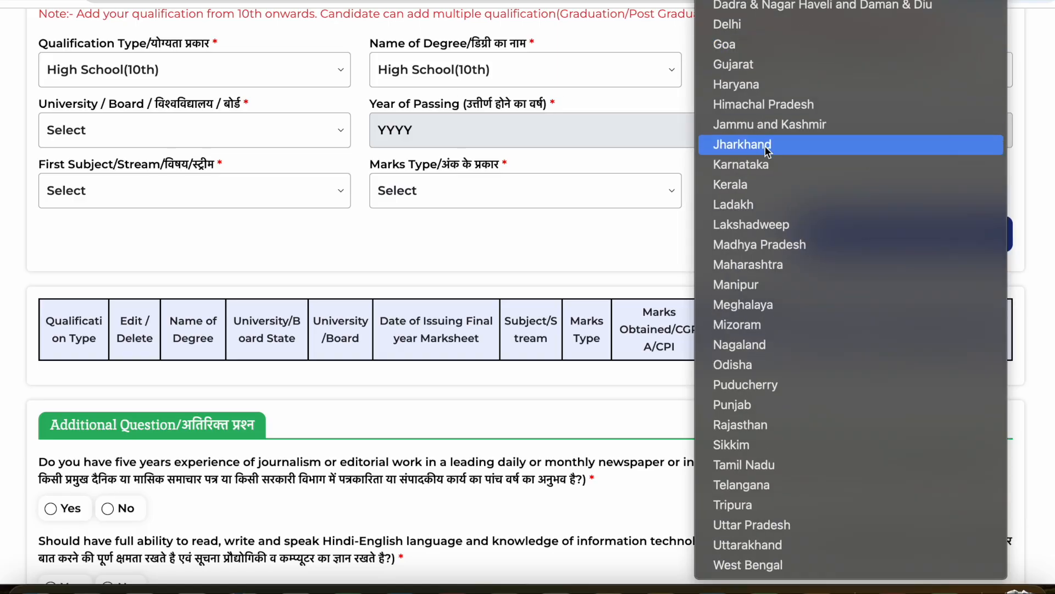
left_click(747, 544)
left_click(143, 144)
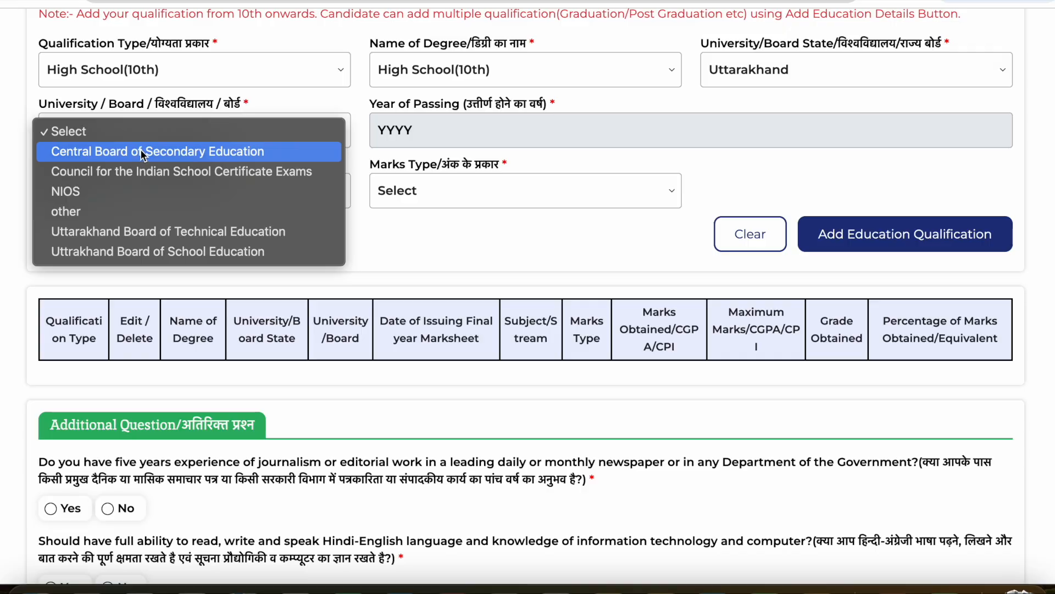
left_click(140, 150)
- Set the 10th qualification's Year of Passing to 2010 and its first subject to High School Subjects
left_click(458, 141)
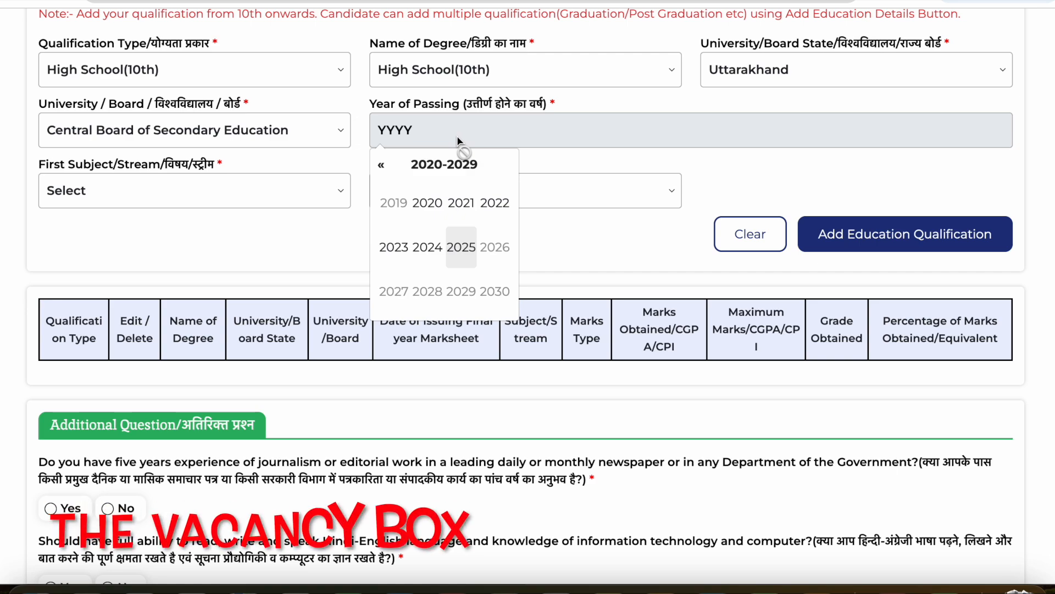
left_click(381, 164)
left_click(433, 206)
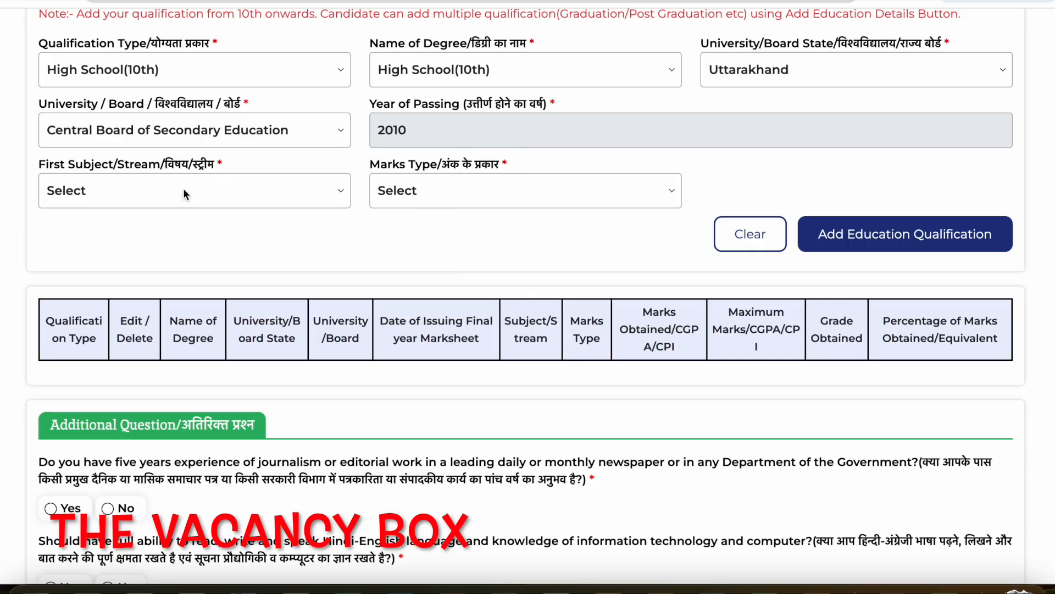
left_click(68, 191)
left_click(72, 212)
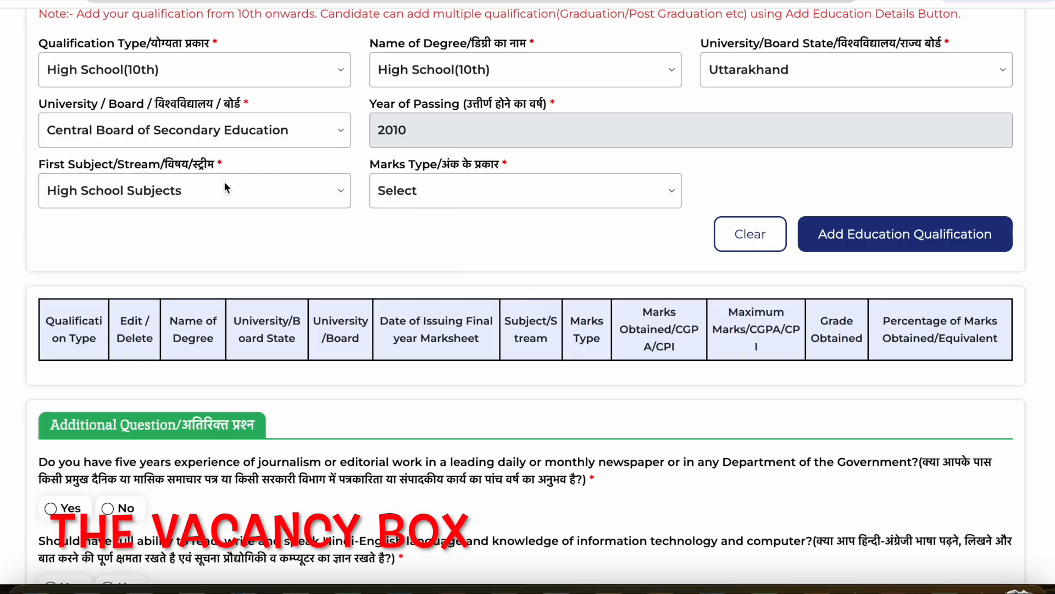
- Choose MARKS as the marks type, enter 370 obtained out of a maximum of 500, and add the High School qualification
left_click(384, 190)
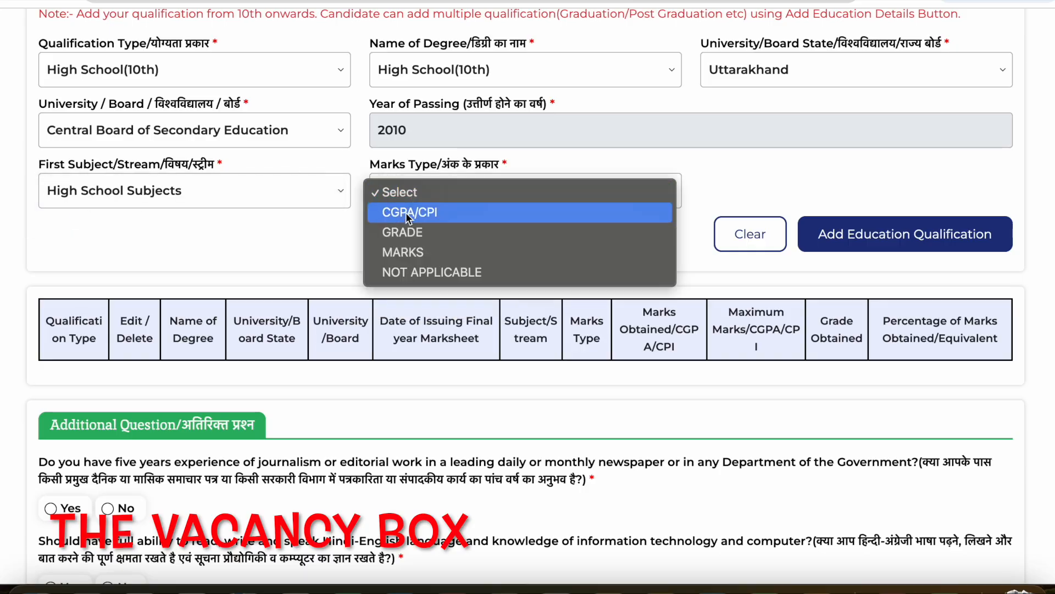
left_click(409, 256)
left_click(802, 193)
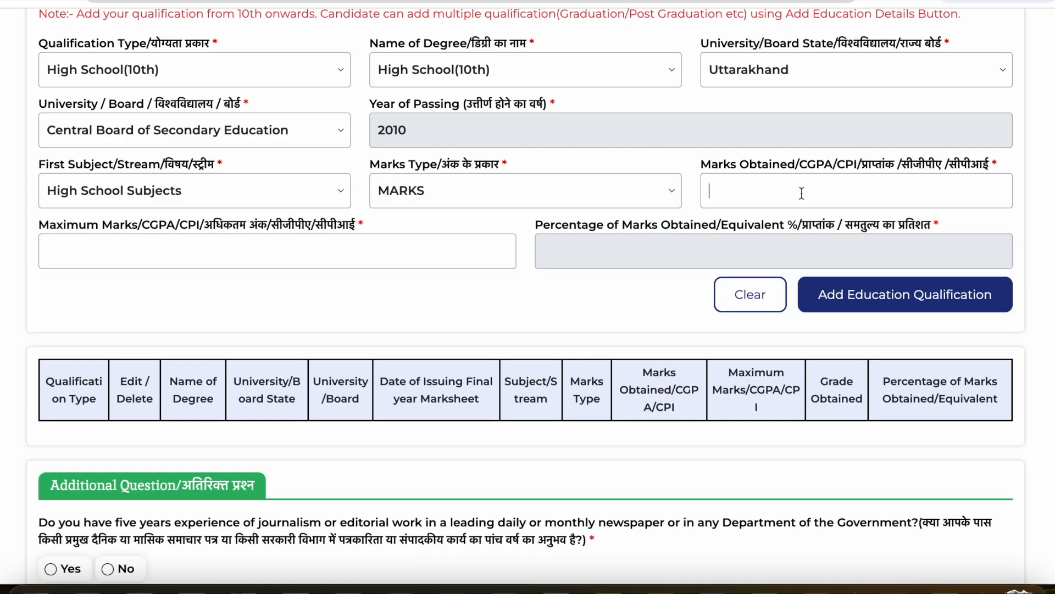
type("370")
key("Tab")
type("500")
key("Tab")
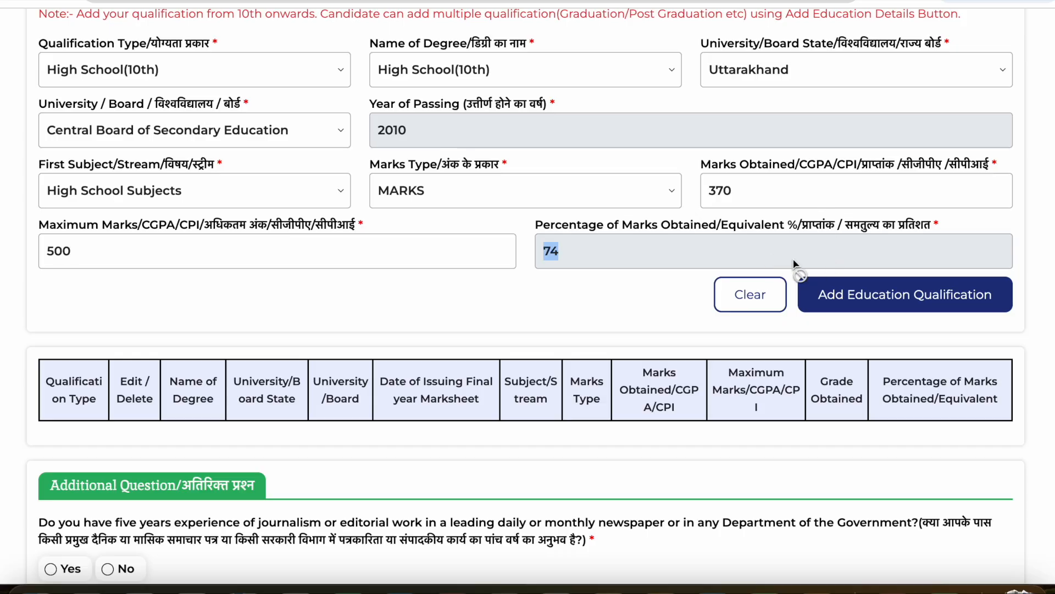
left_click(849, 283)
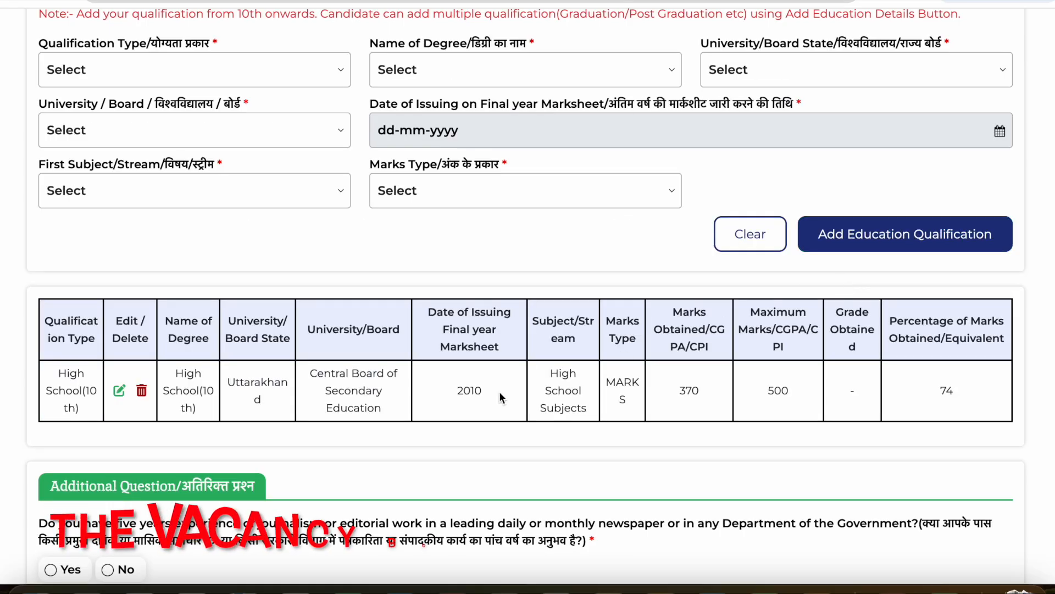
- Start a second qualification with Intermediate(12th) as both the Qualification Type and the Name of Degree
left_click(107, 72)
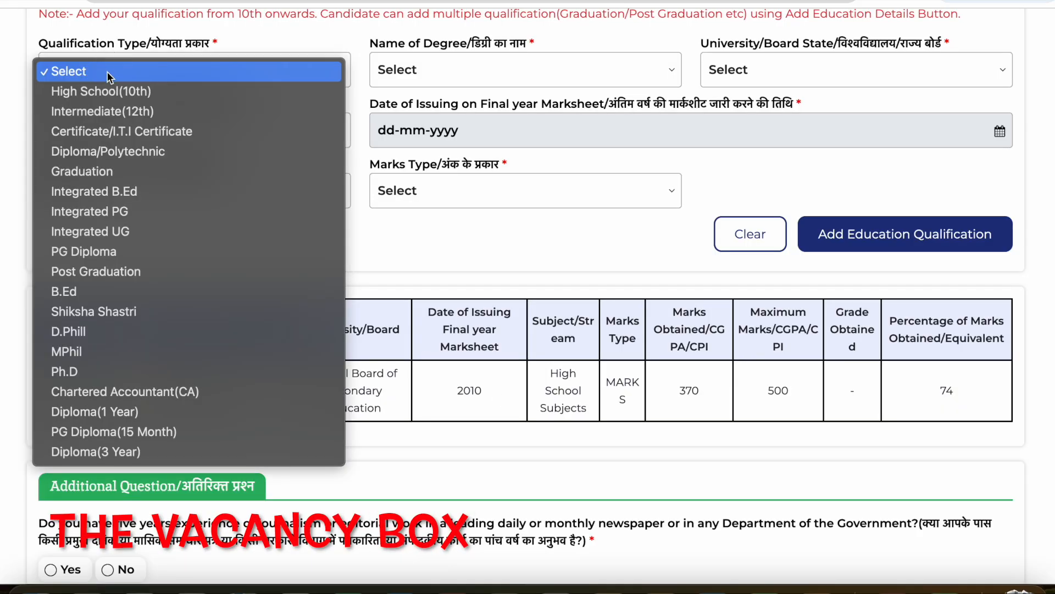
left_click(103, 112)
left_click(393, 82)
left_click(410, 98)
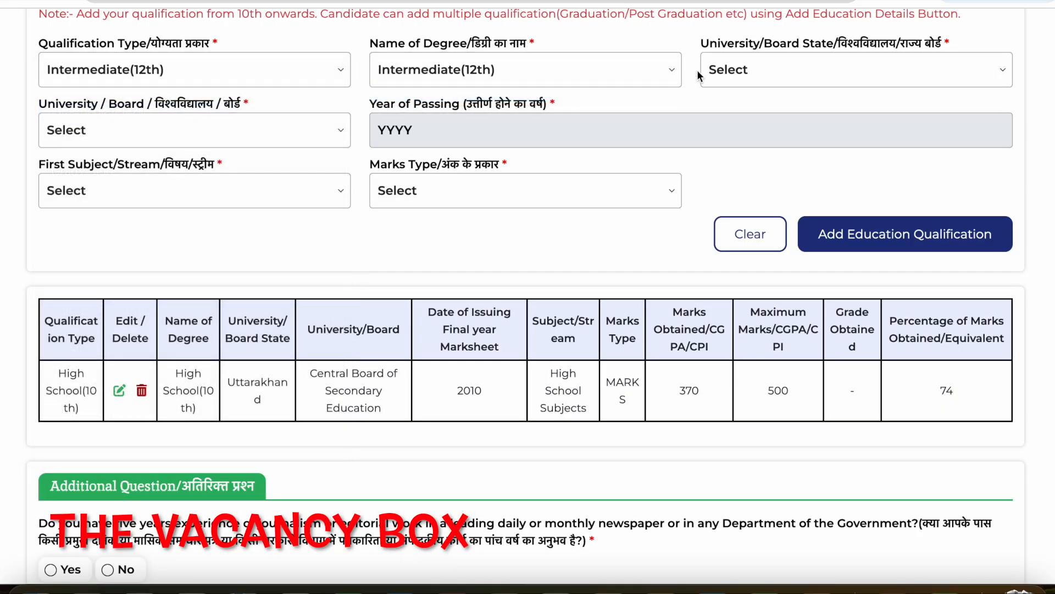
- Set the Intermediate qualification's board state to Uttarakhand and its board to Central Board of Secondary Education
left_click(743, 77)
scroll(750, 153, "down", 3)
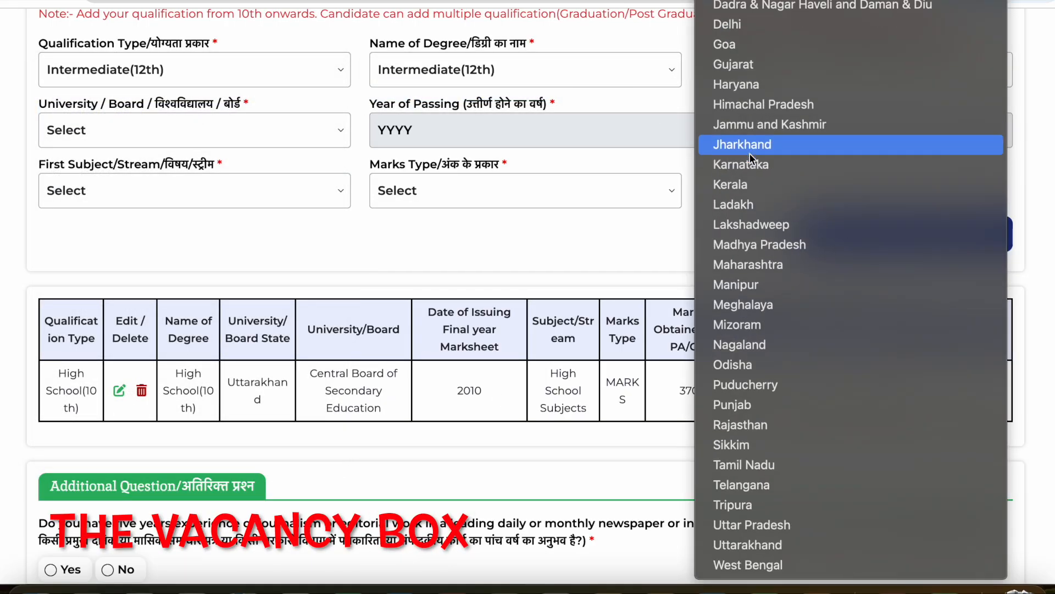
left_click(730, 545)
left_click(158, 132)
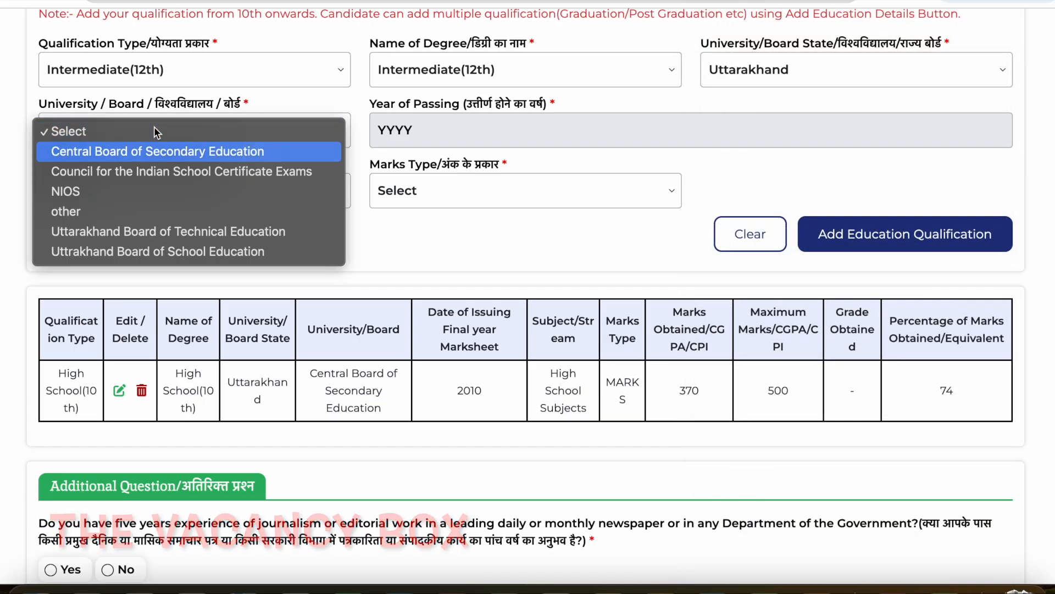
left_click(245, 151)
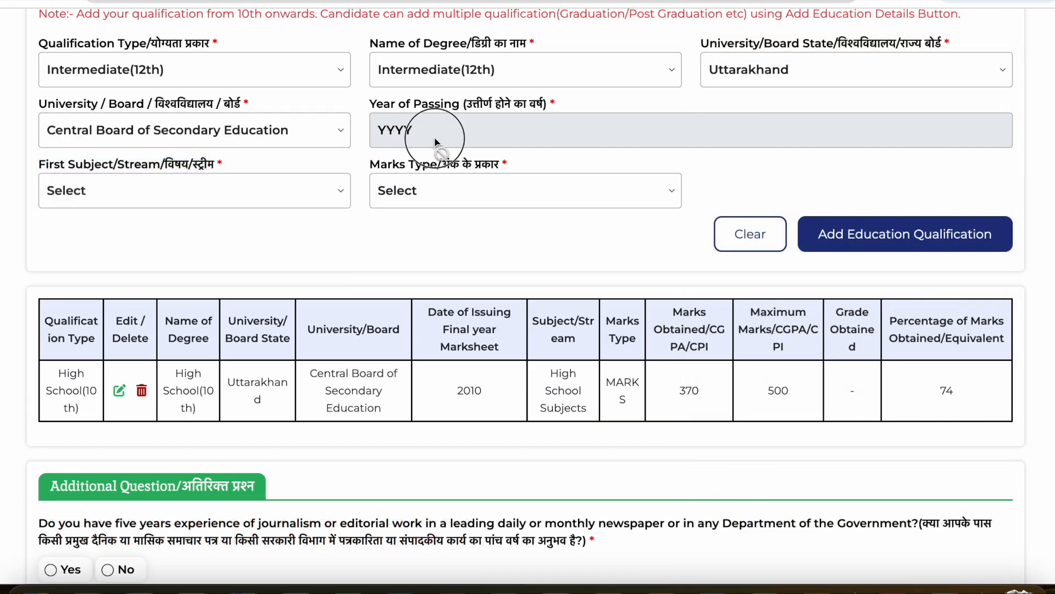
- Set the Intermediate qualification's Year of Passing to 2012 and its first subject to Science
left_click(434, 137)
left_click(382, 165)
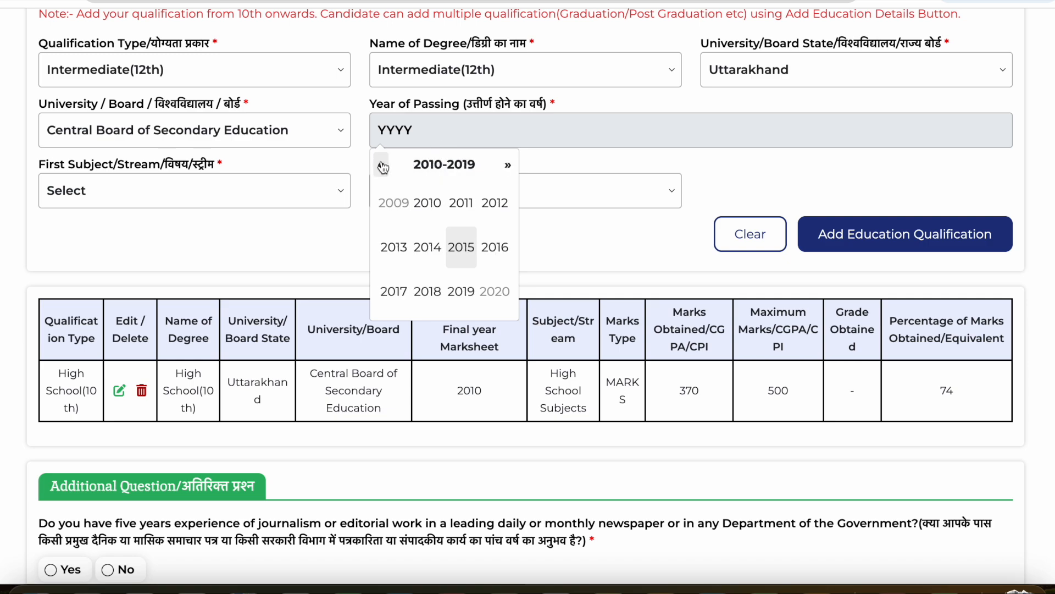
left_click(494, 203)
left_click(128, 193)
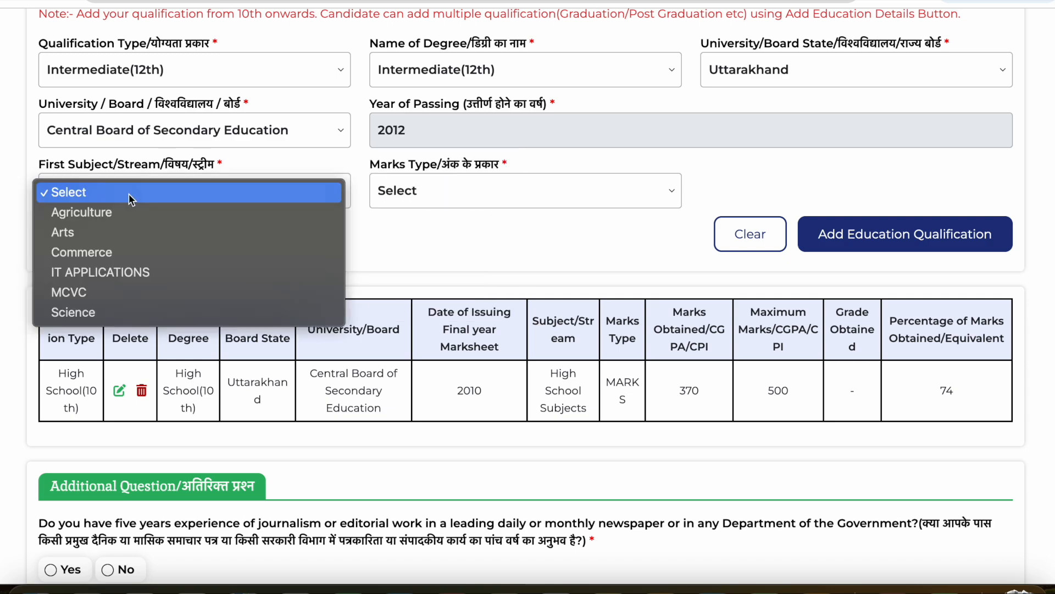
left_click(94, 311)
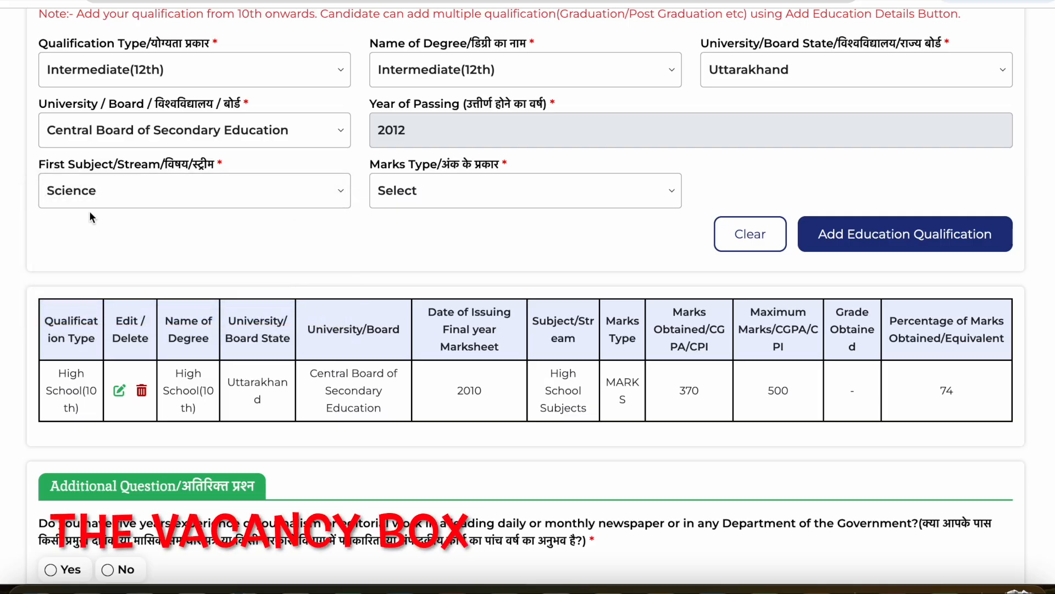
- Choose MARKS for the Intermediate entry, enter 370 obtained out of a maximum of 500, and add the qualification
left_click(395, 195)
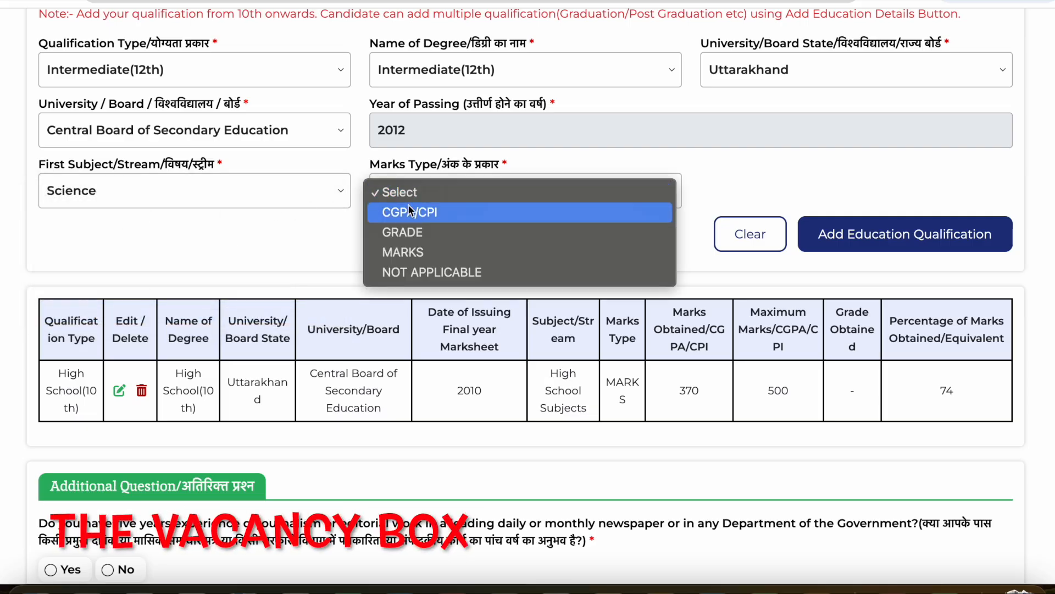
left_click(413, 250)
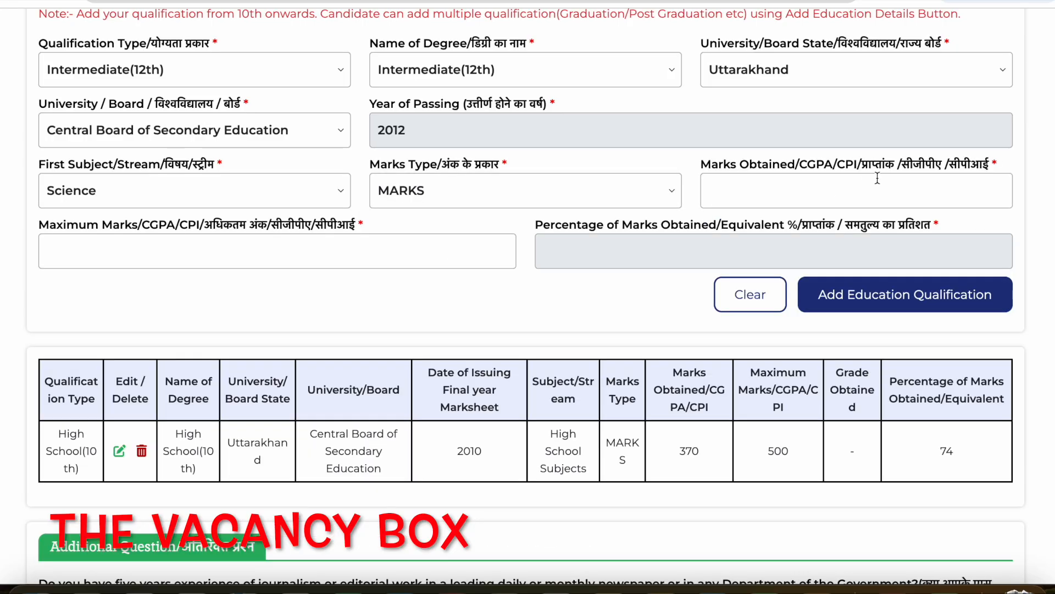
type("370")
key("Tab")
type("500")
key("Tab")
left_click(956, 295)
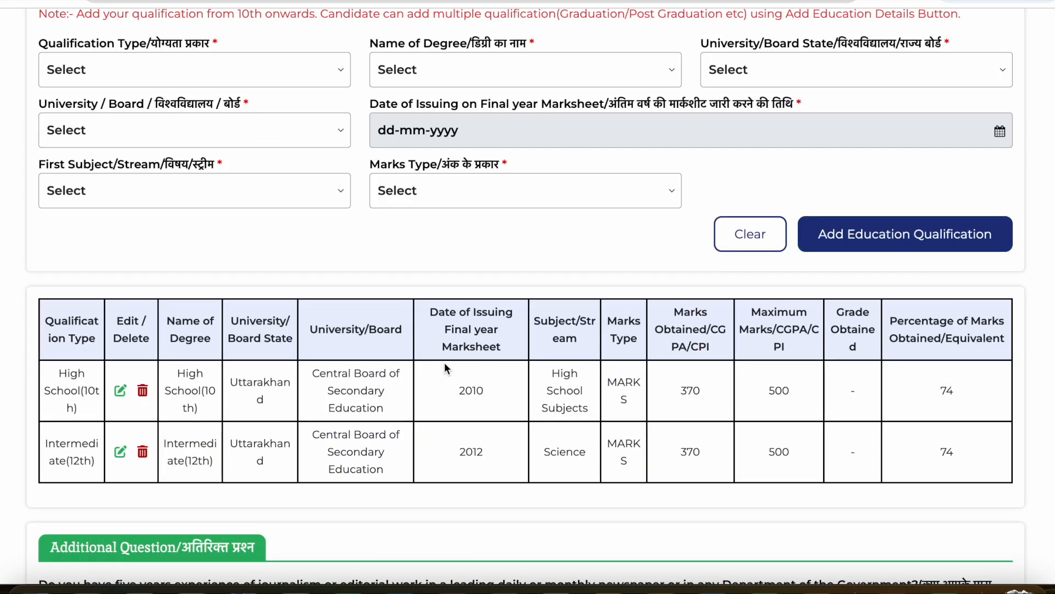
- Start a third qualification with type Graduation and degree Bachelor of Science(B.Sc.)
scroll(444, 367, "down", 1)
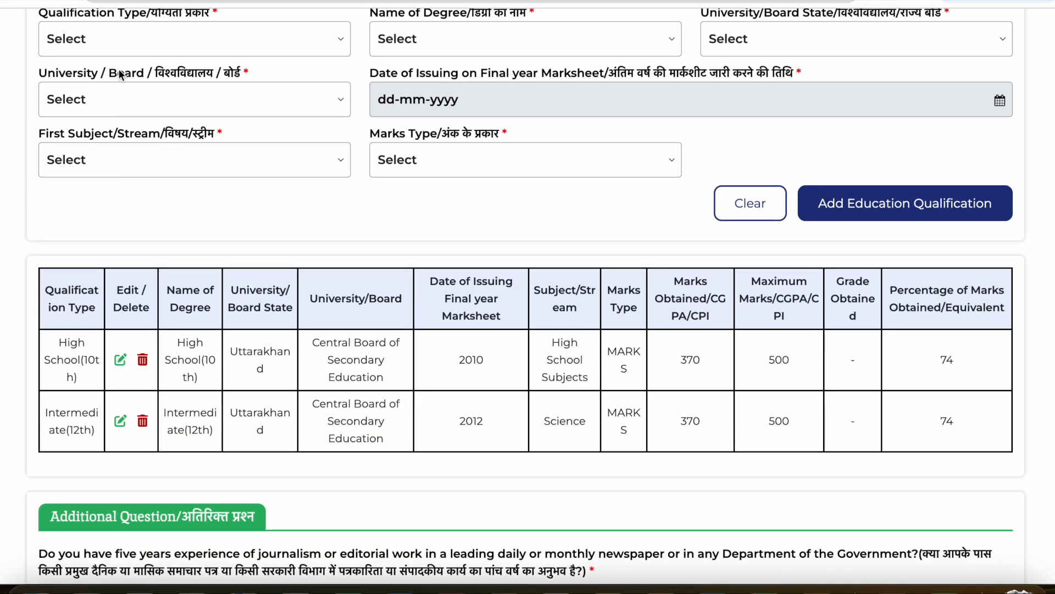
left_click(105, 38)
left_click(78, 146)
left_click(446, 38)
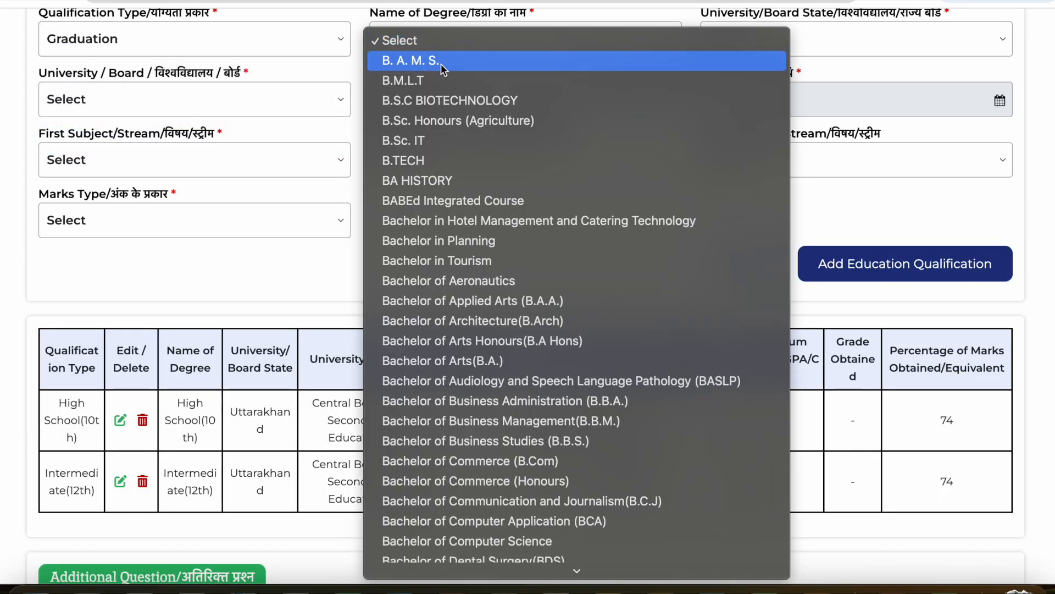
scroll(467, 298, "down", 15)
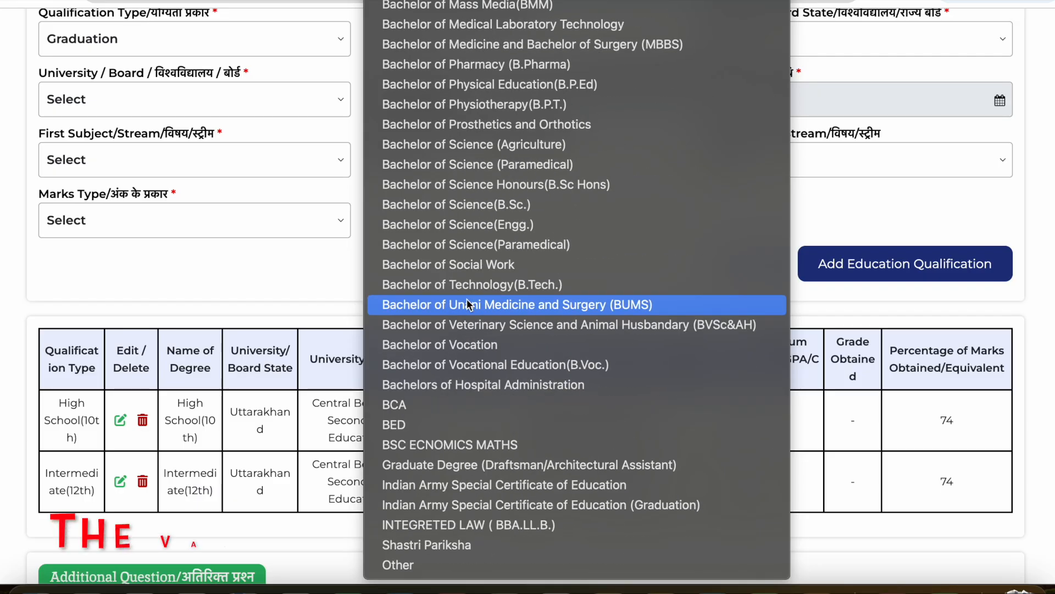
left_click(514, 207)
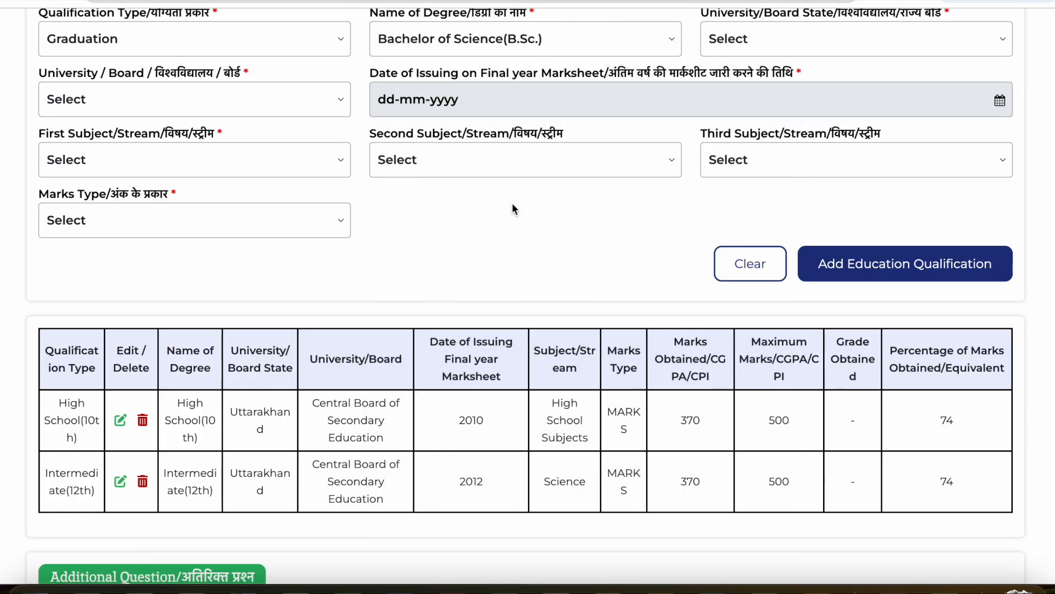
- Set the Graduation entry's university state to Uttarakhand and its university to Hemwati Nandan Bahuguna Garhwal University
left_click(757, 51)
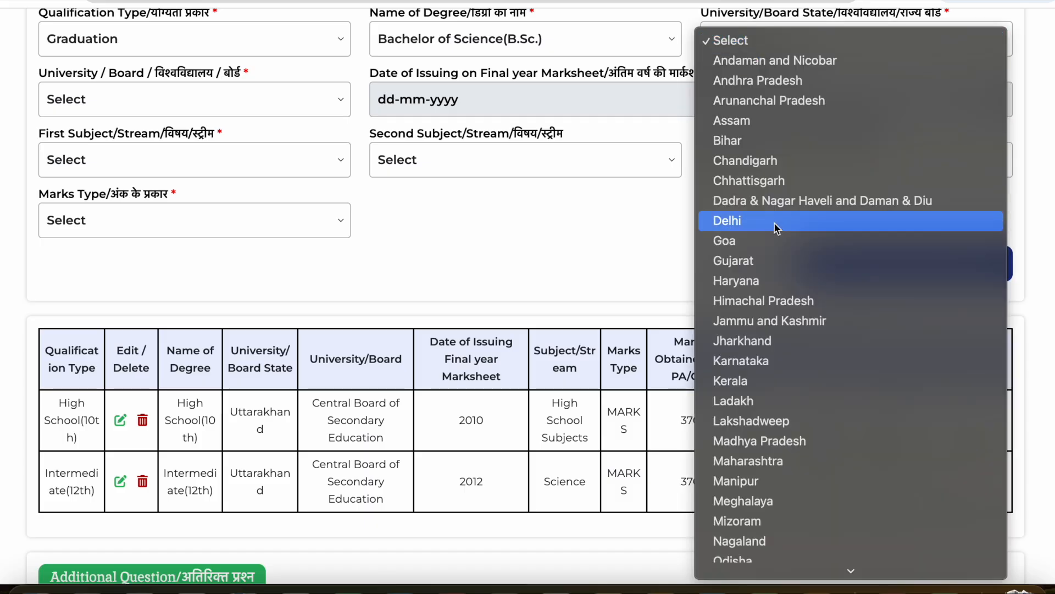
scroll(774, 222, "down", 3)
left_click(751, 544)
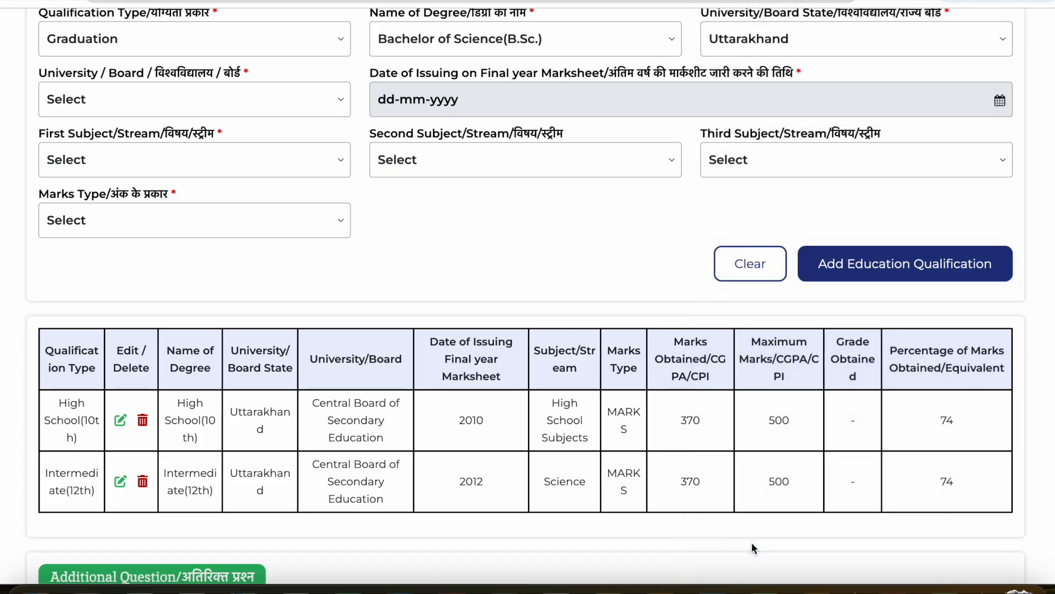
left_click(144, 100)
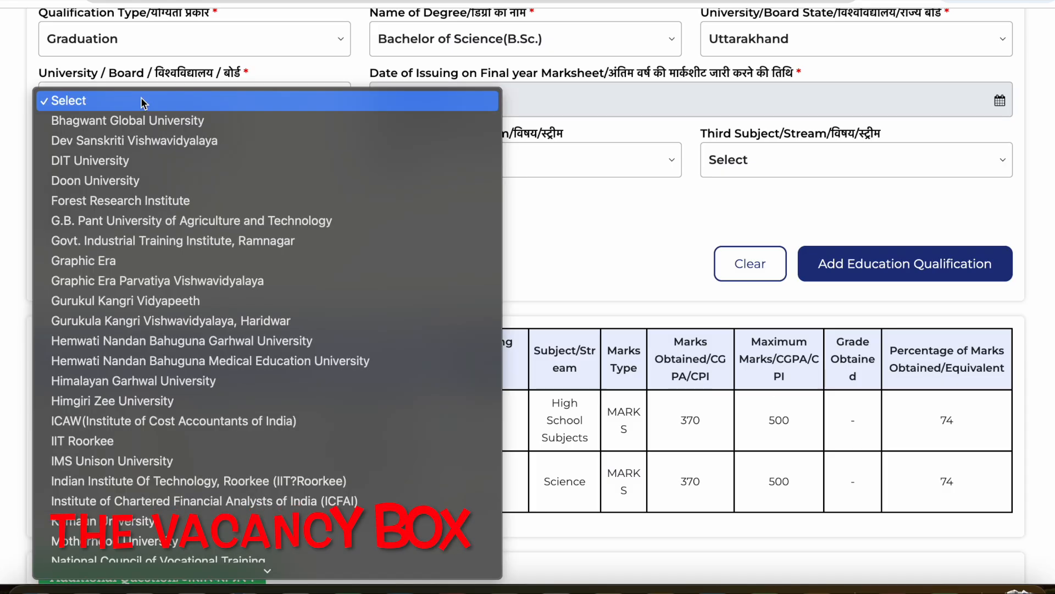
key("h")
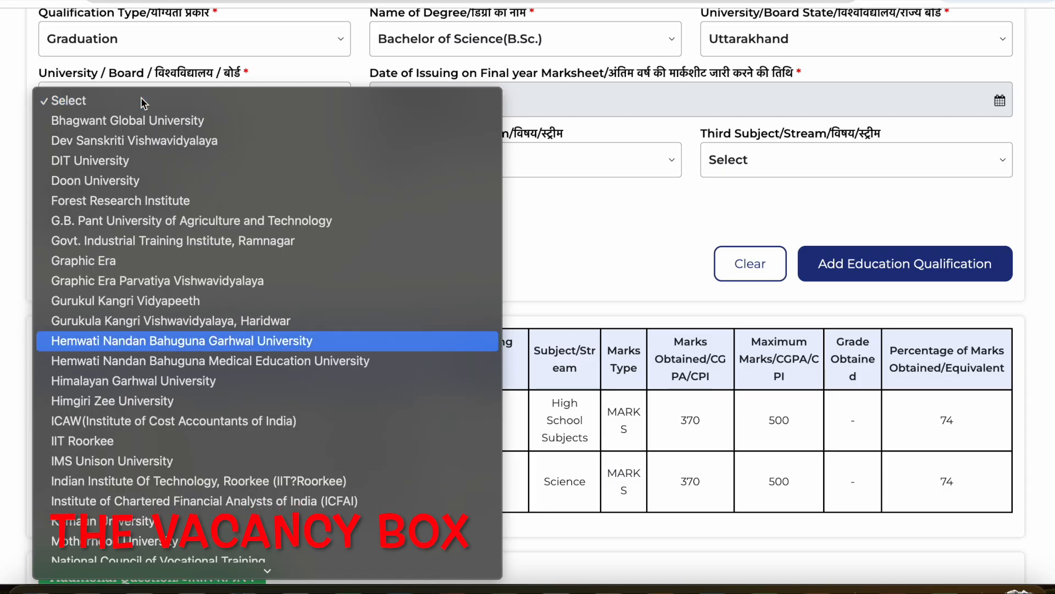
key("Return")
left_click(498, 109)
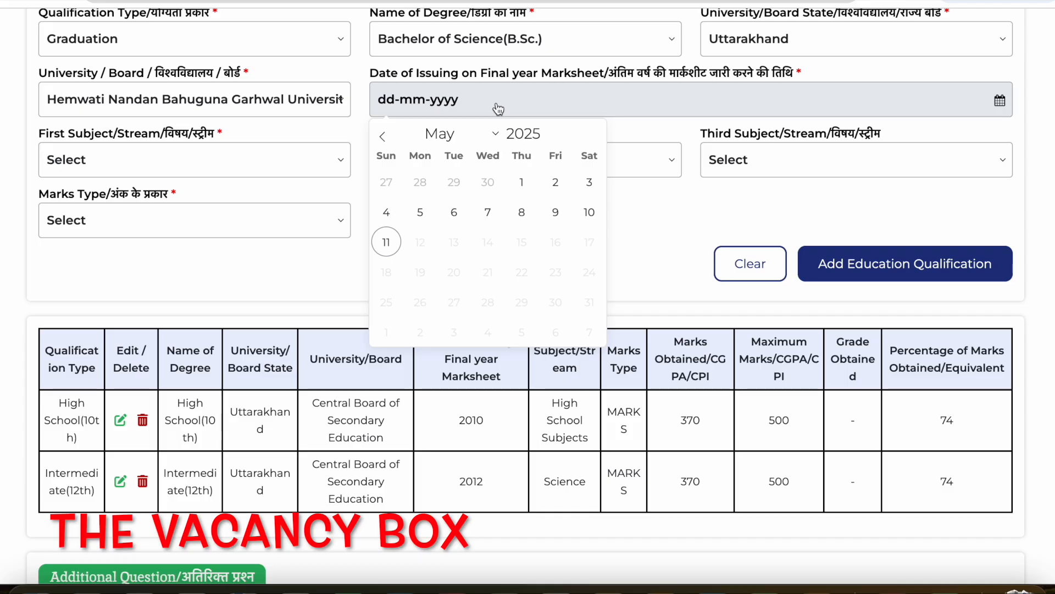
left_click(534, 132)
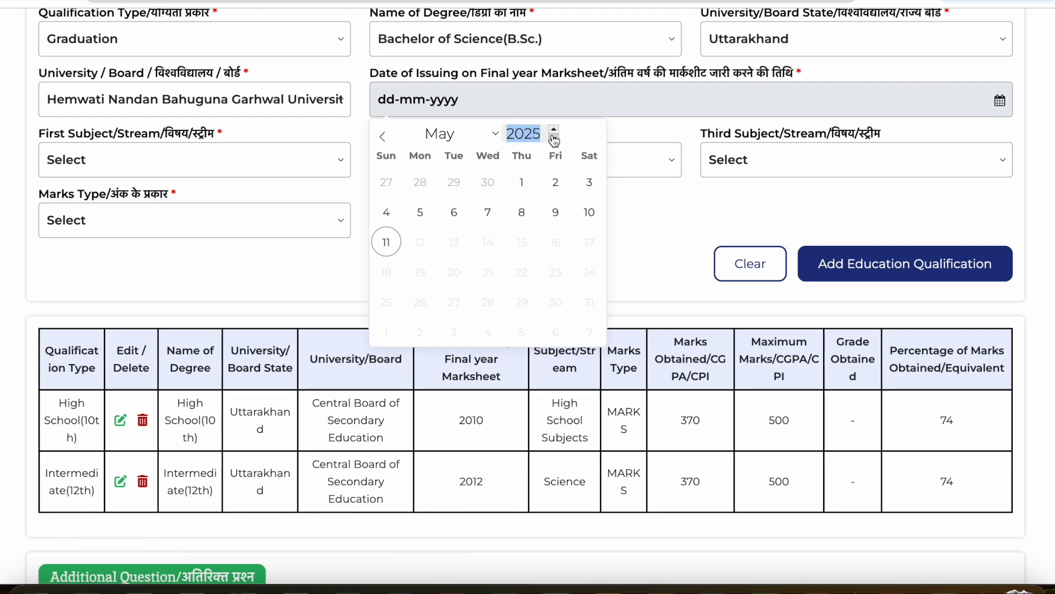
left_click(553, 138)
left_click(538, 133)
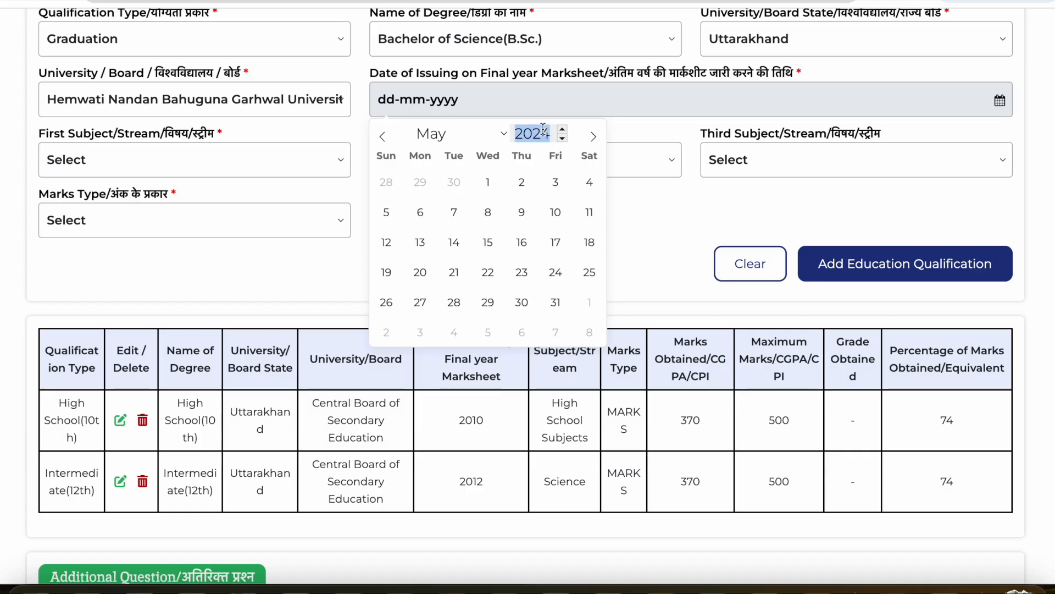
scroll(506, 286, "down", 3)
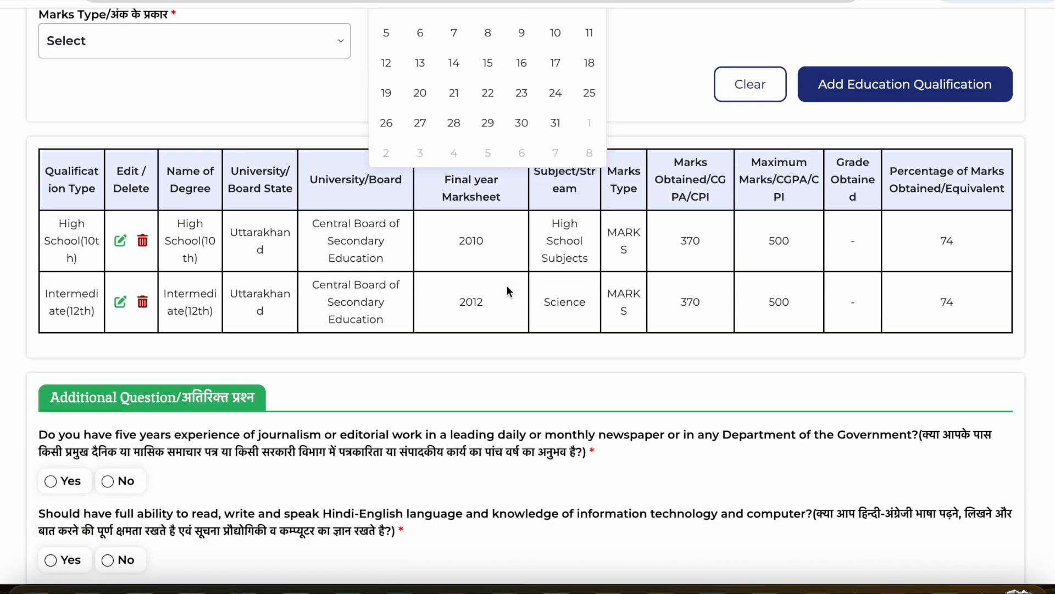
left_click(79, 271)
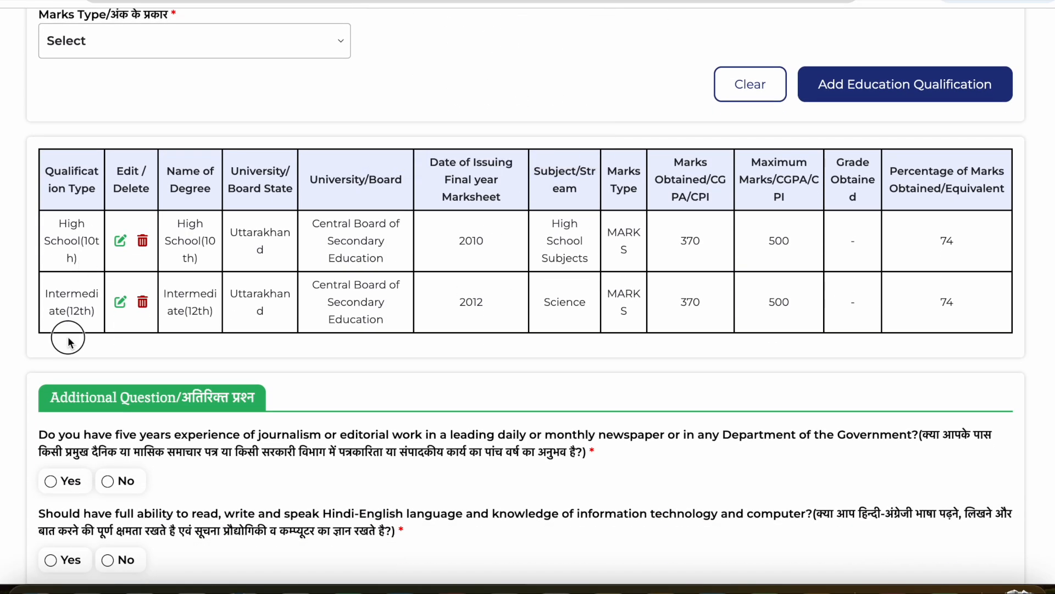
- Review the Additional Question section on journalism experience and language ability against the list of posts
scroll(70, 341, "down", 4)
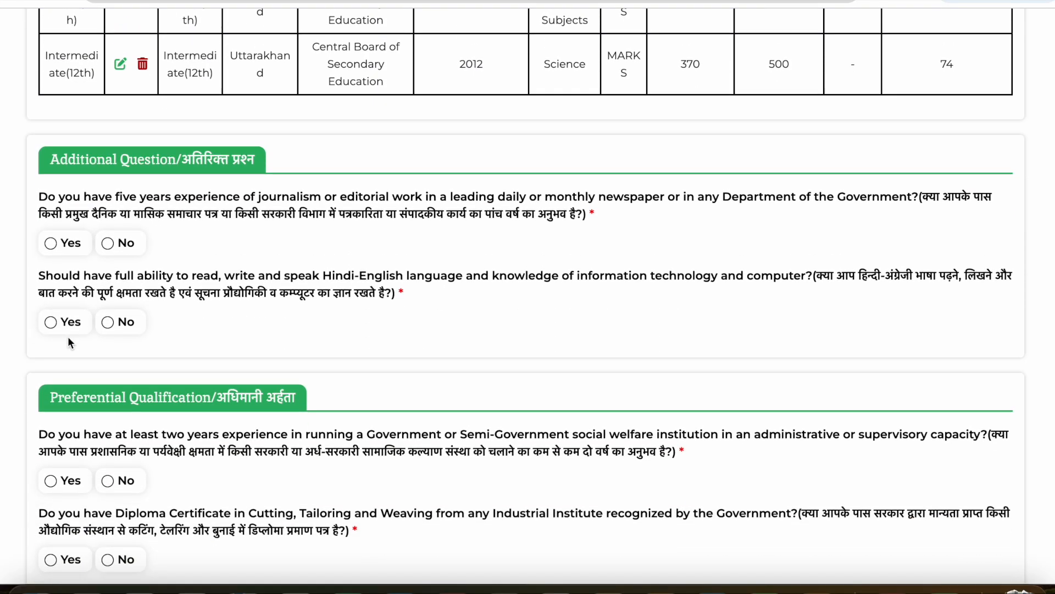
scroll(213, 295, "down", 1)
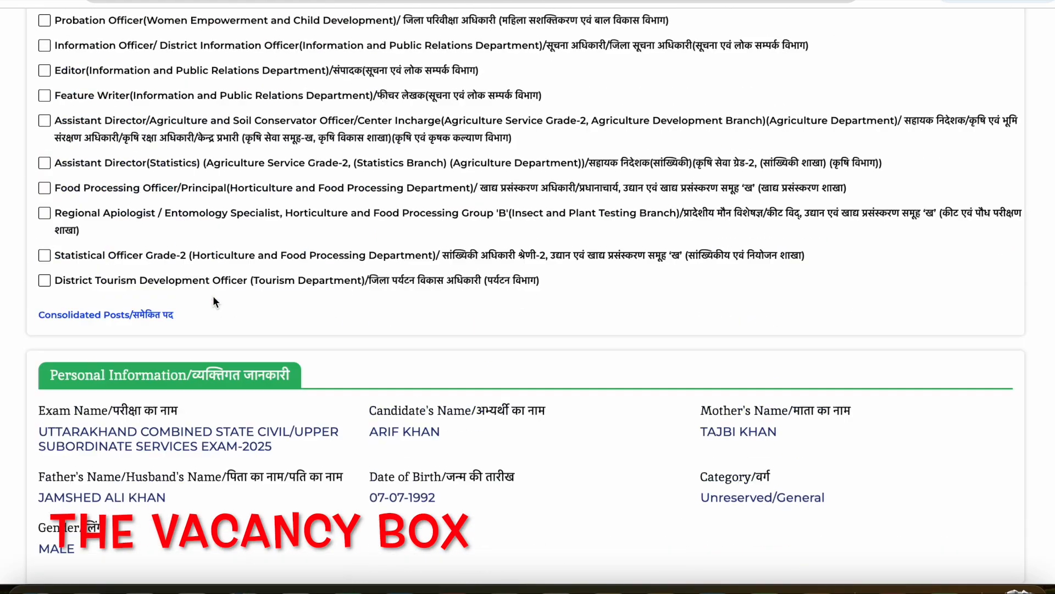
scroll(213, 295, "up", 8)
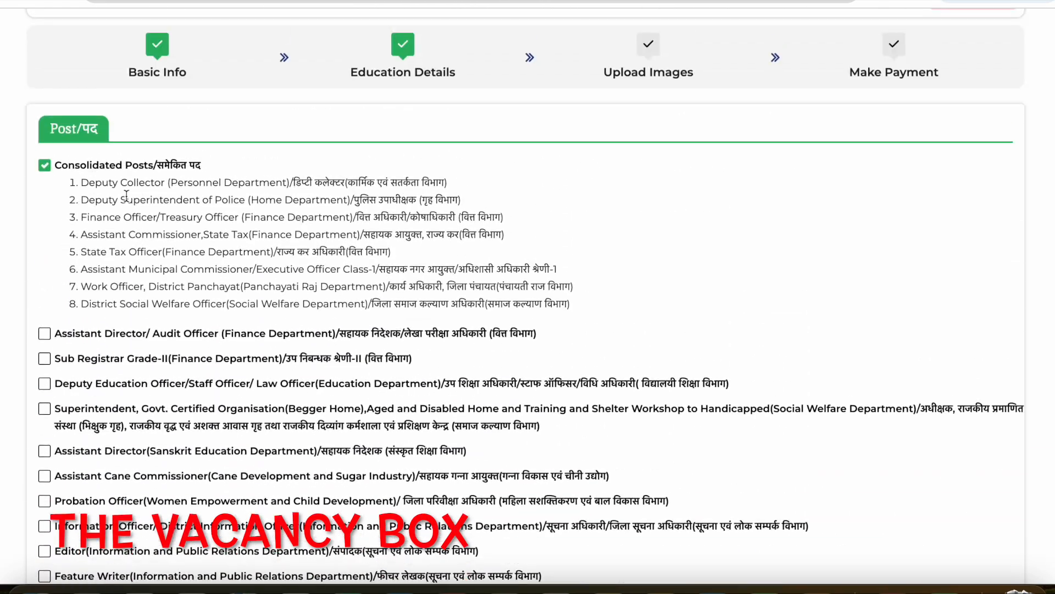
scroll(23, 330, "down", 6)
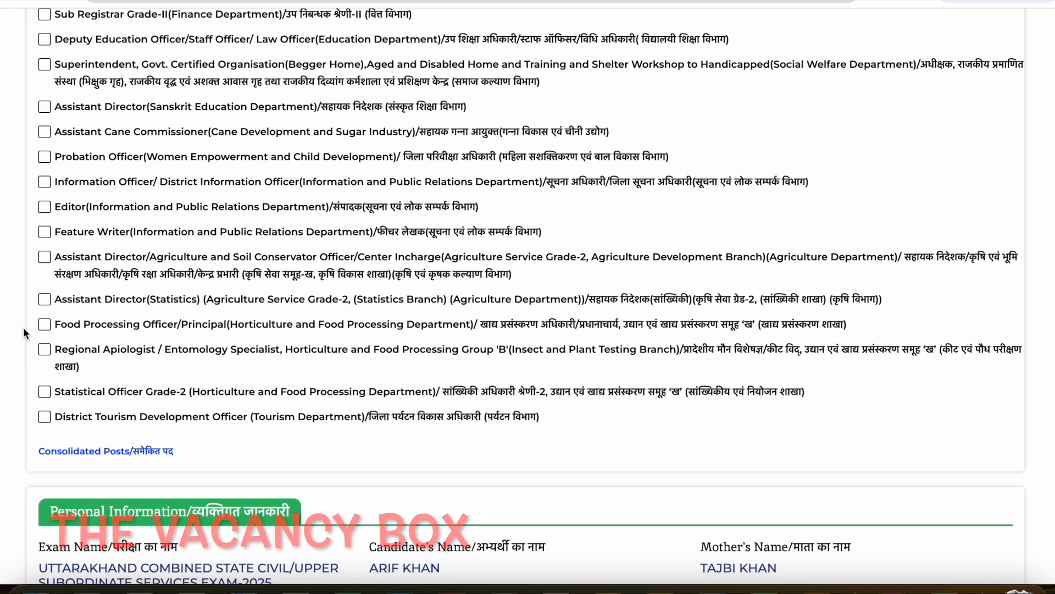
scroll(23, 327, "down", 20)
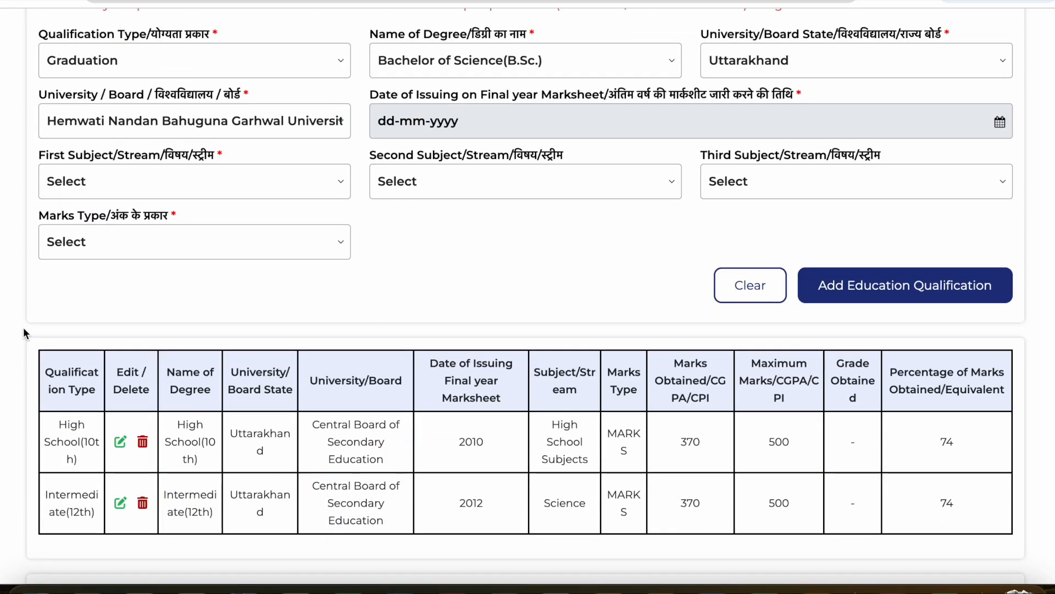
scroll(23, 327, "up", 4)
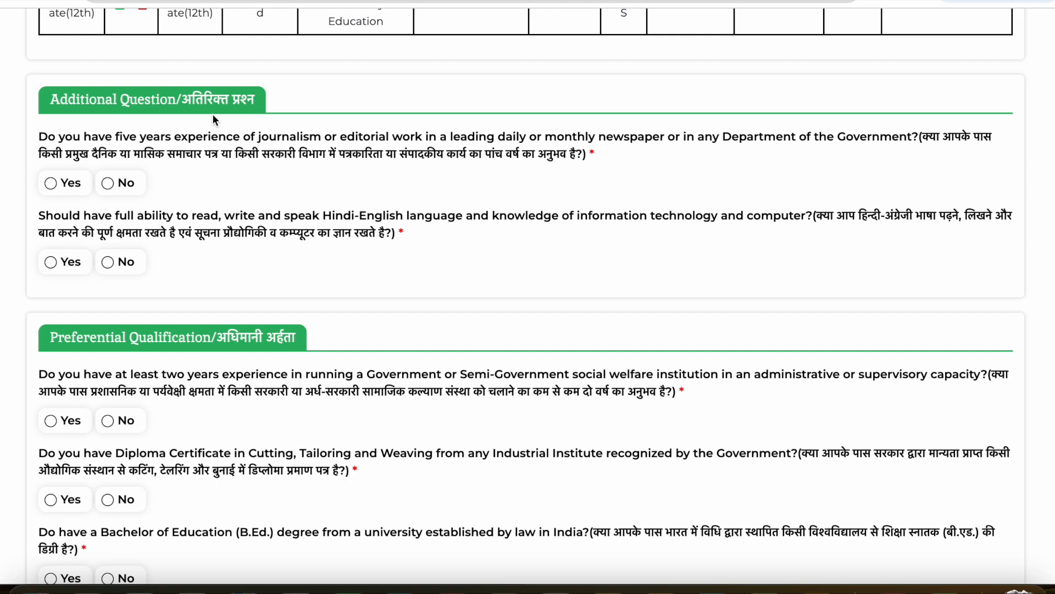
left_click_drag(259, 215, 516, 215)
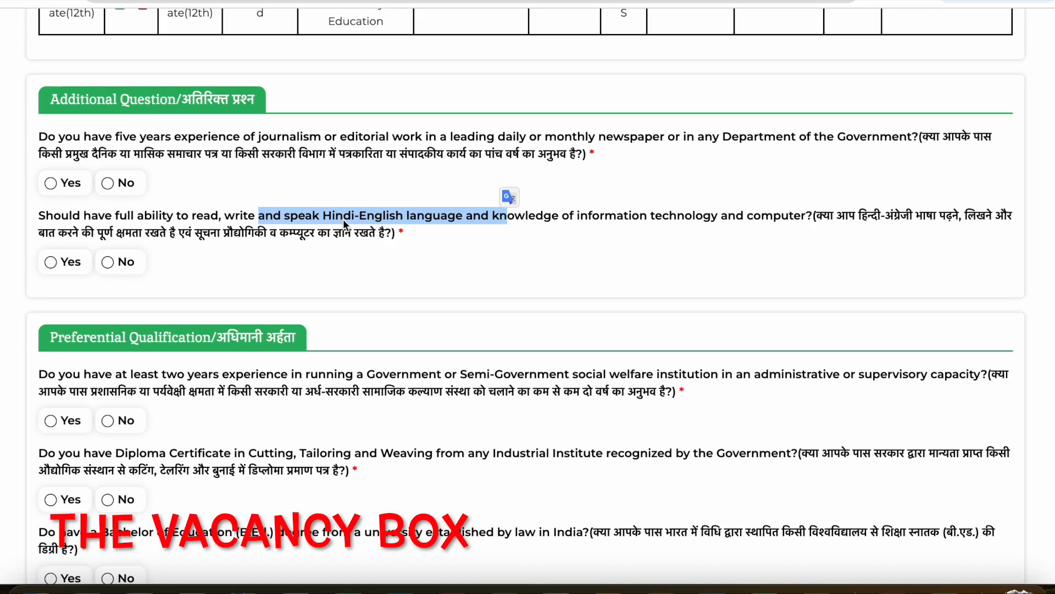
left_click_drag(338, 137, 462, 144)
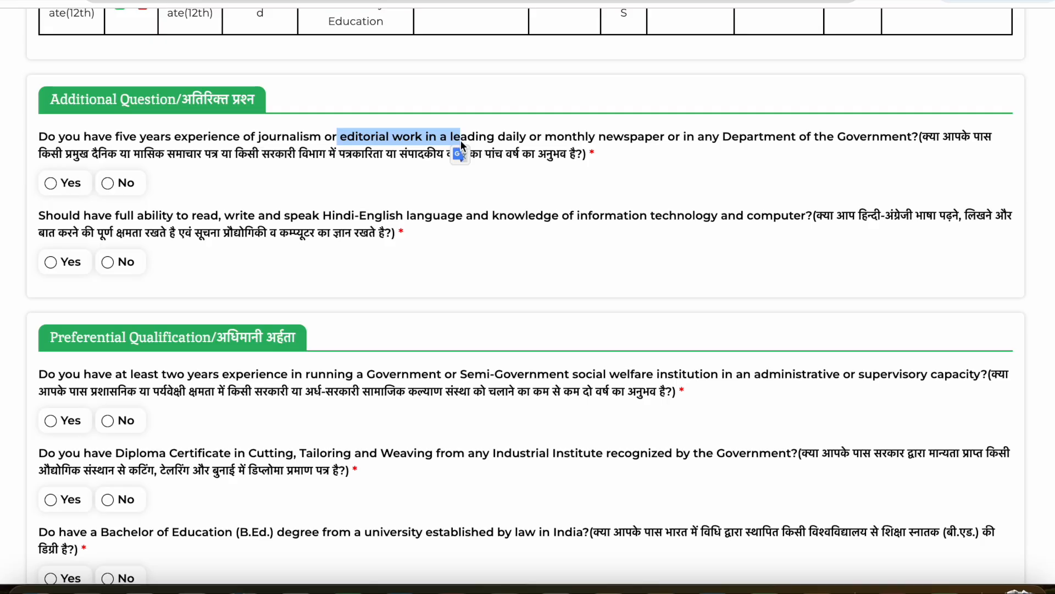
scroll(290, 160, "up", 15)
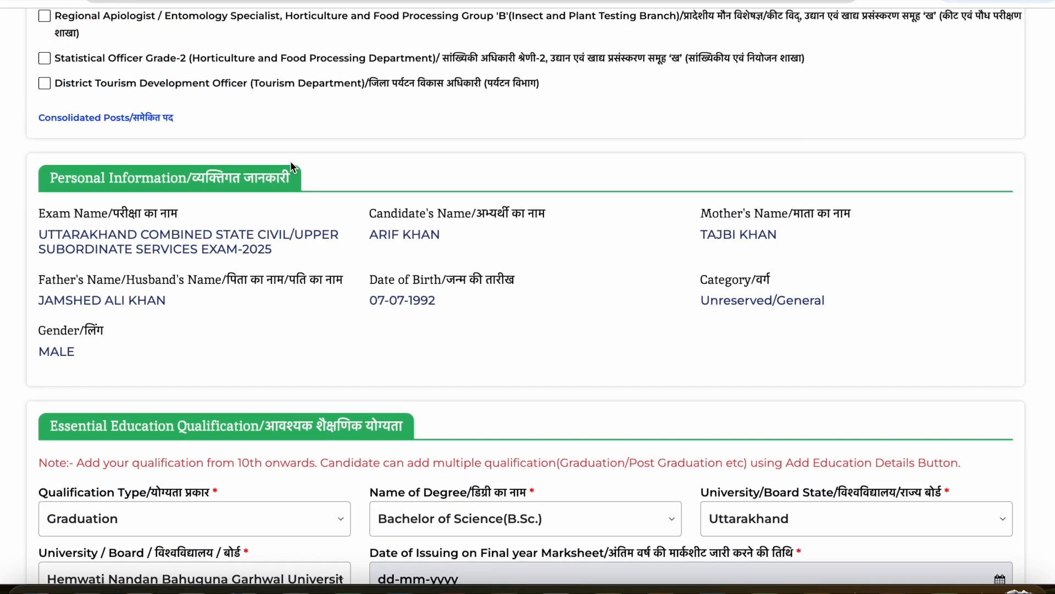
scroll(291, 165, "up", 1)
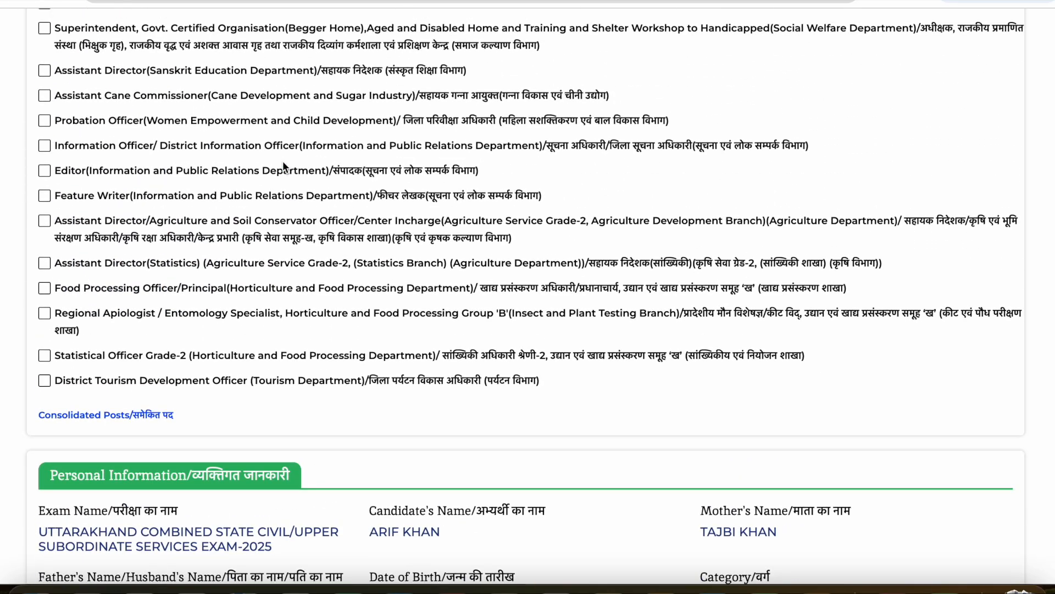
- Add Editor (Information and Public Relations Department) to the selected posts
left_click_drag(68, 196, 437, 204)
left_click_drag(283, 171, 503, 182)
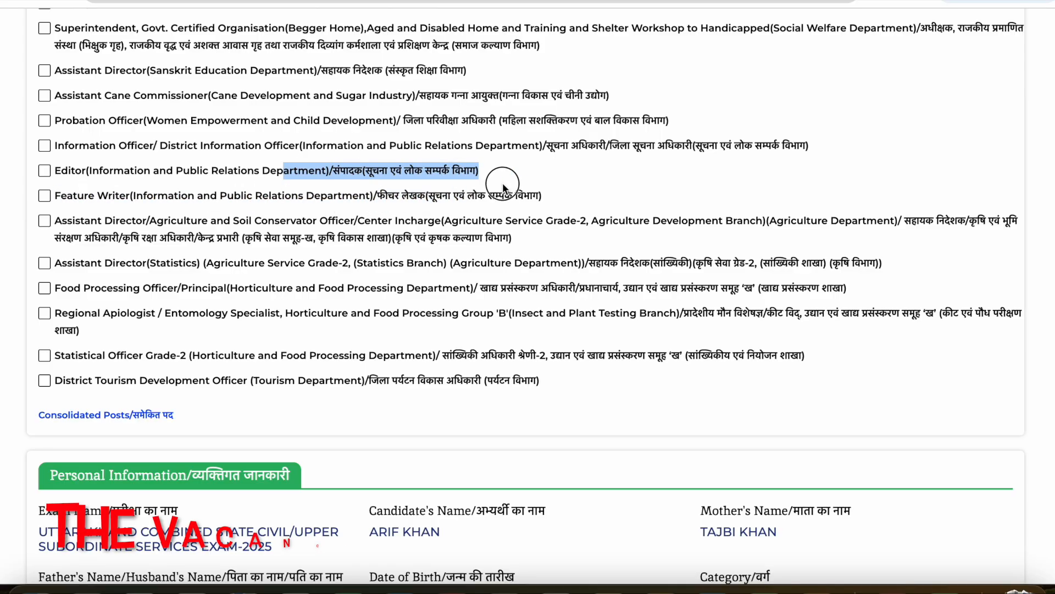
left_click(425, 172)
- Answer Yes to both Additional Questions, on five years of journalism experience and on Hindi-English and computer ability
scroll(410, 172, "down", 1)
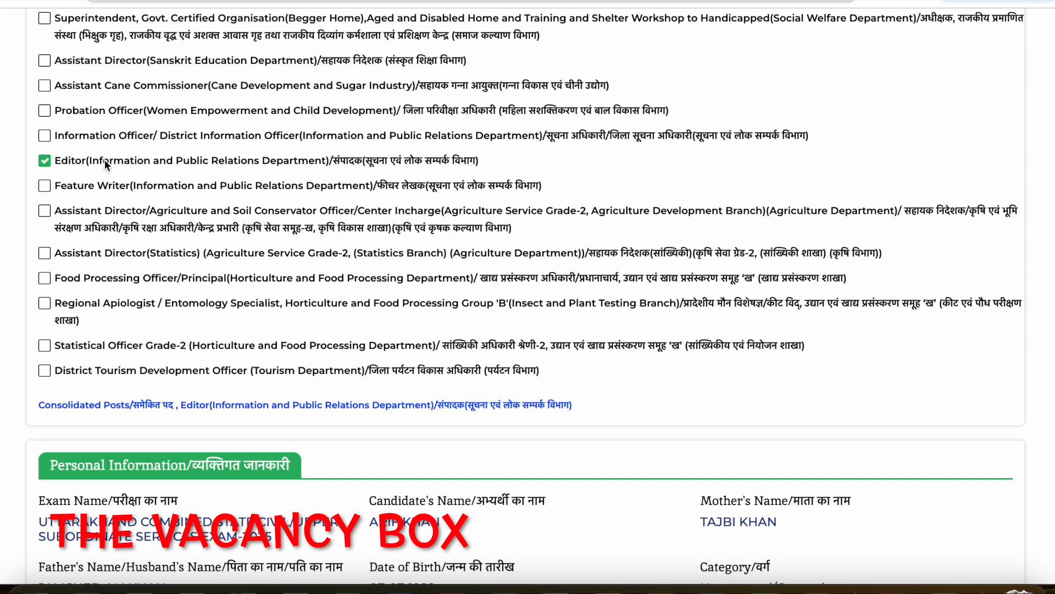
scroll(98, 213, "down", 20)
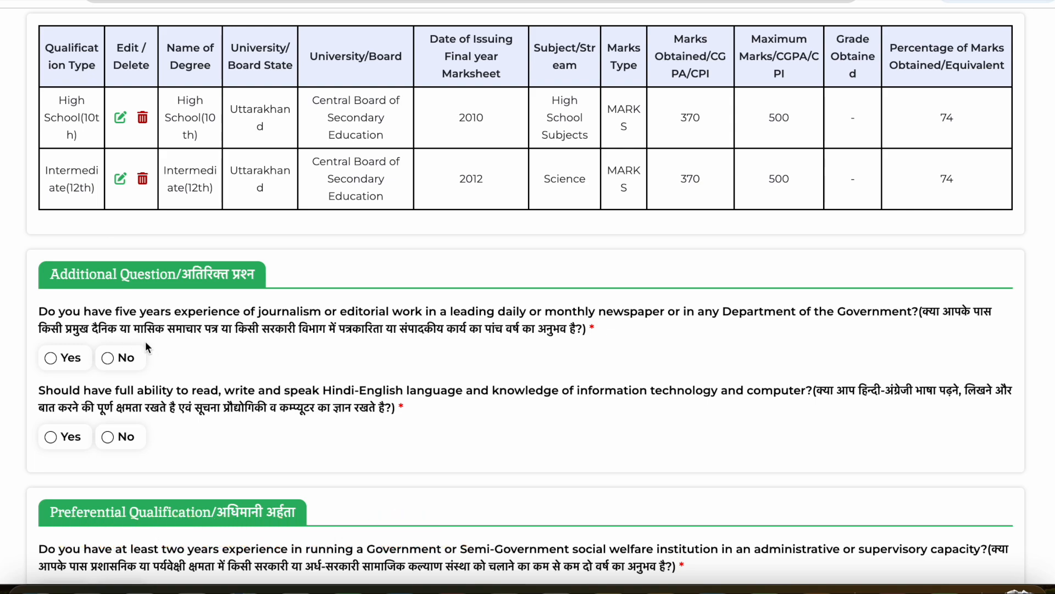
scroll(146, 342, "down", 1)
scroll(146, 345, "down", 1)
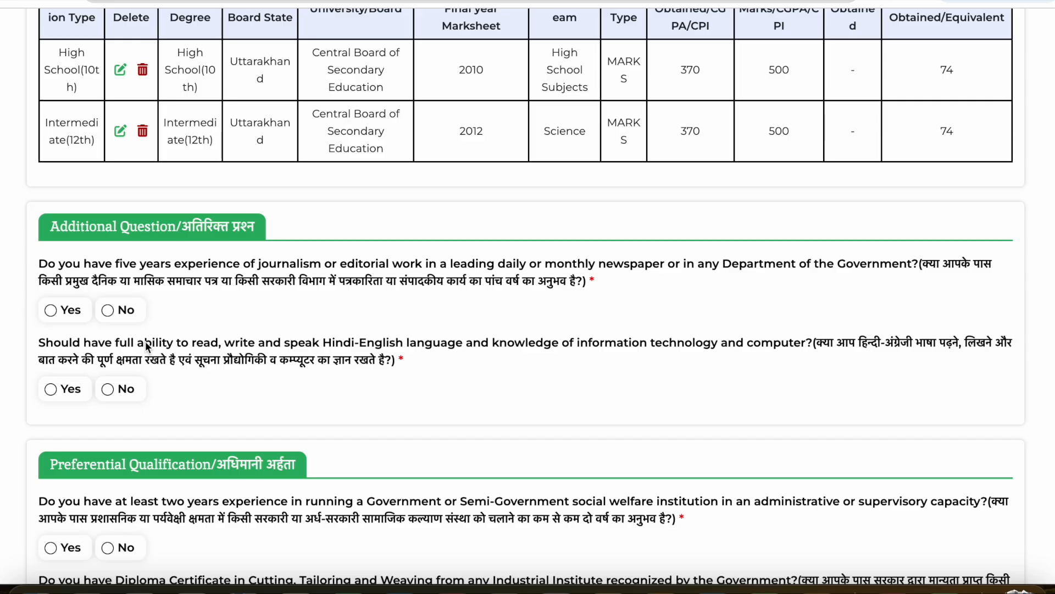
left_click(108, 310)
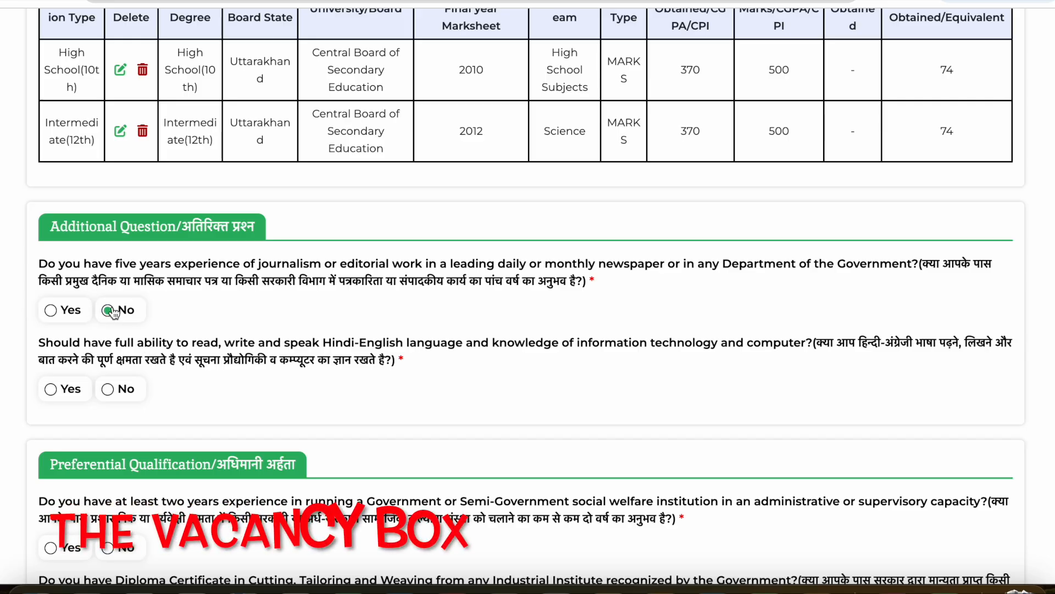
left_click(107, 390)
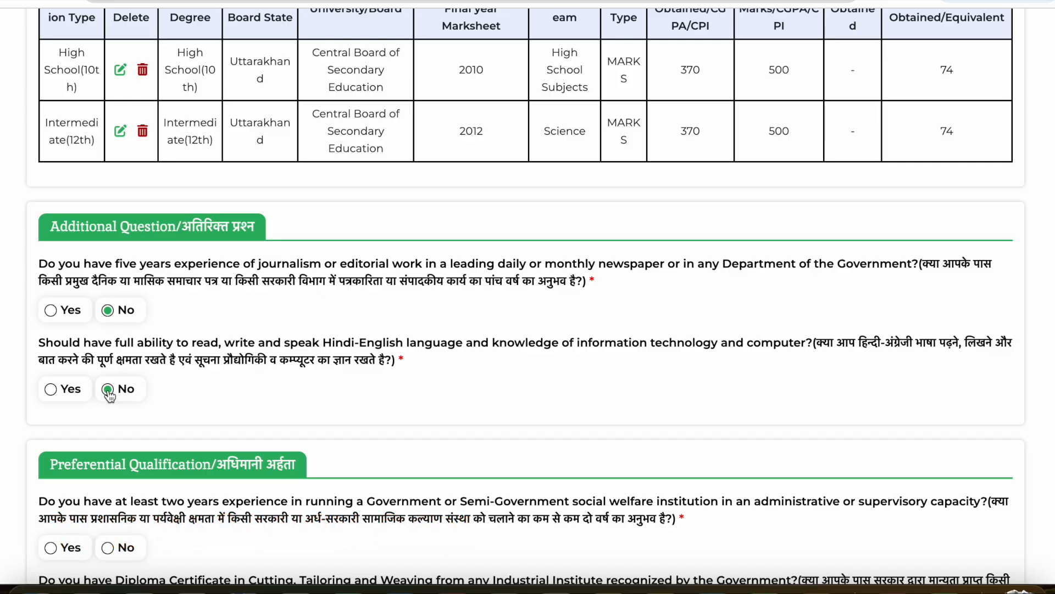
left_click(51, 312)
left_click(51, 389)
- Under Preferential Qualification, answer No for welfare institution experience, the Cutting, Tailoring and Weaving diploma and Bachelor of Laws, and Yes for B.Ed
scroll(279, 411, "down", 5)
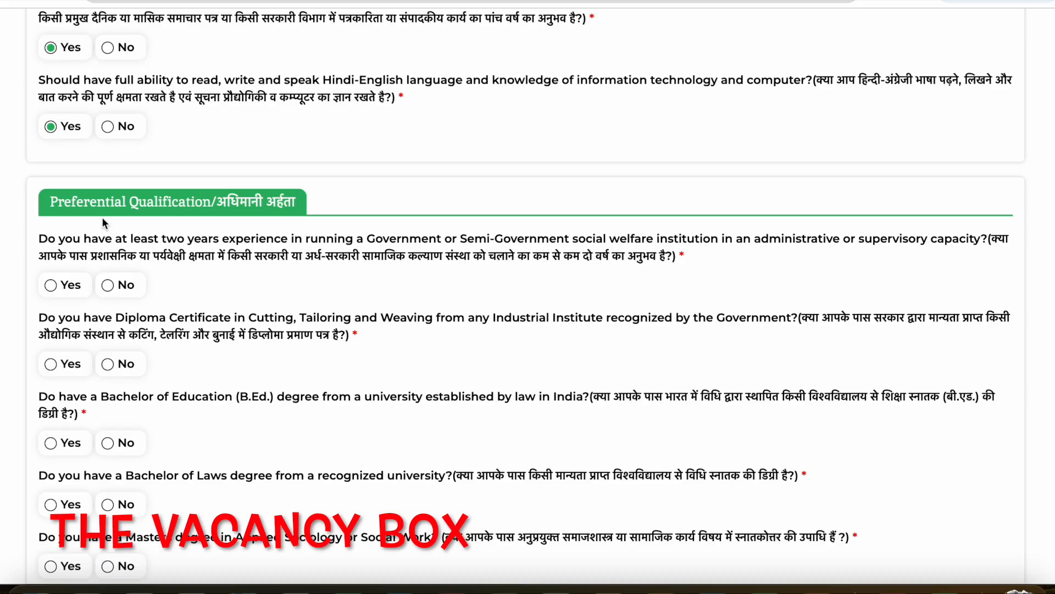
scroll(102, 221, "down", 2)
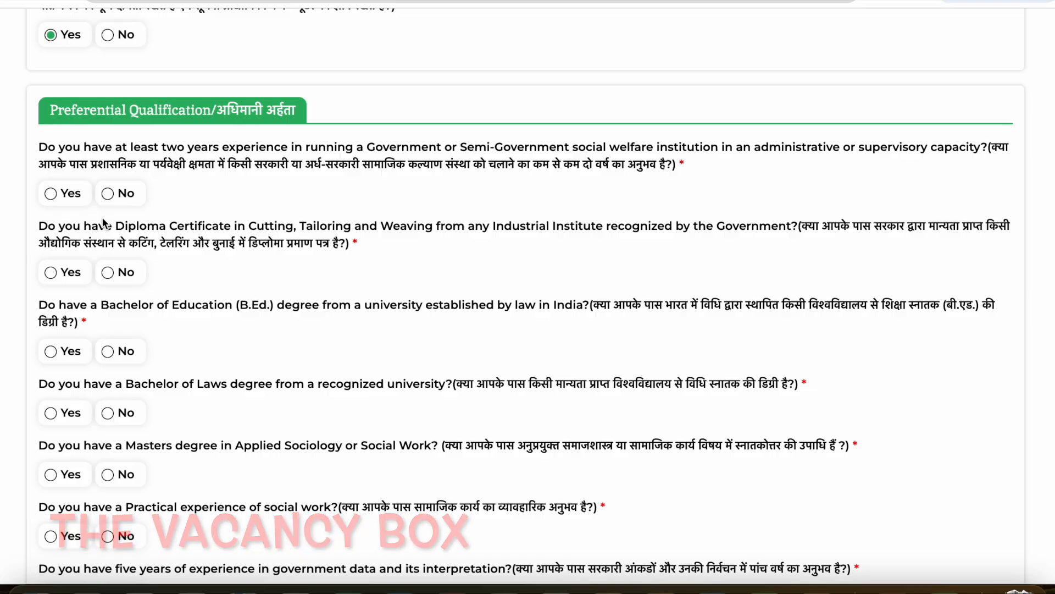
scroll(103, 220, "down", 1)
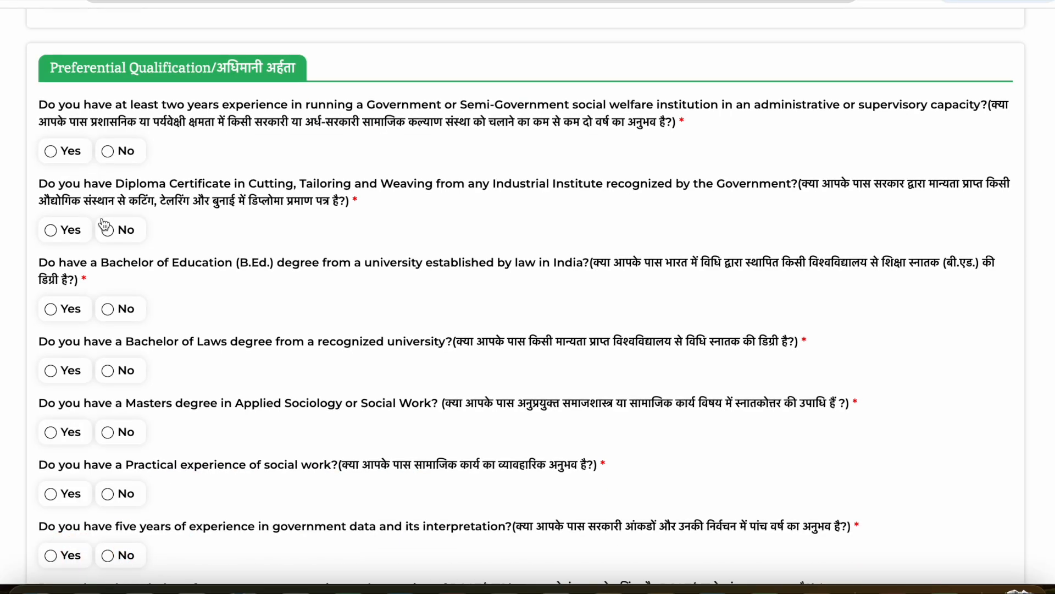
scroll(104, 225, "down", 1)
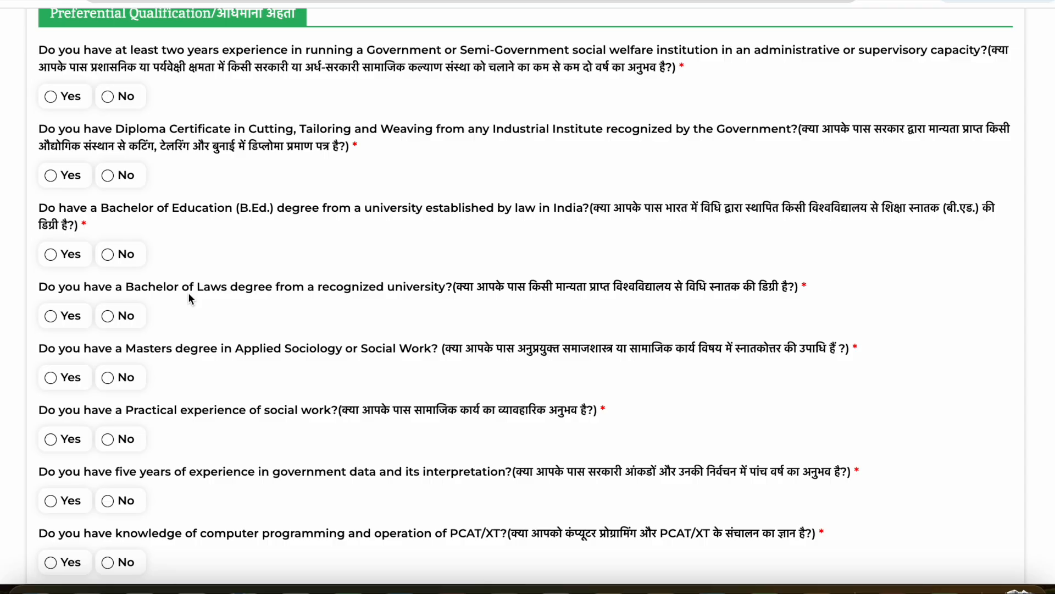
left_click(51, 255)
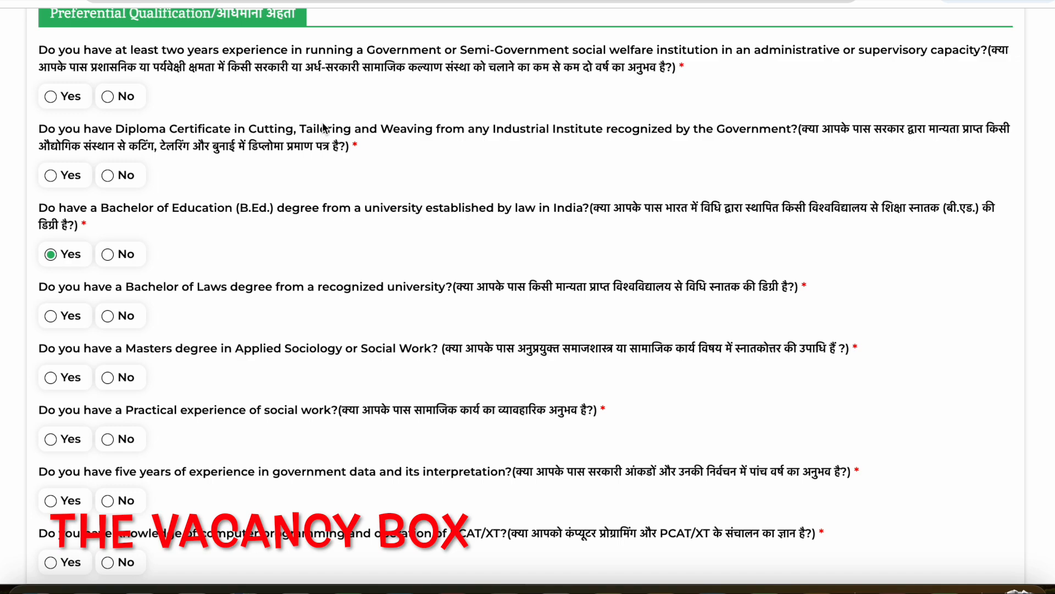
left_click_drag(27, 146, 344, 152)
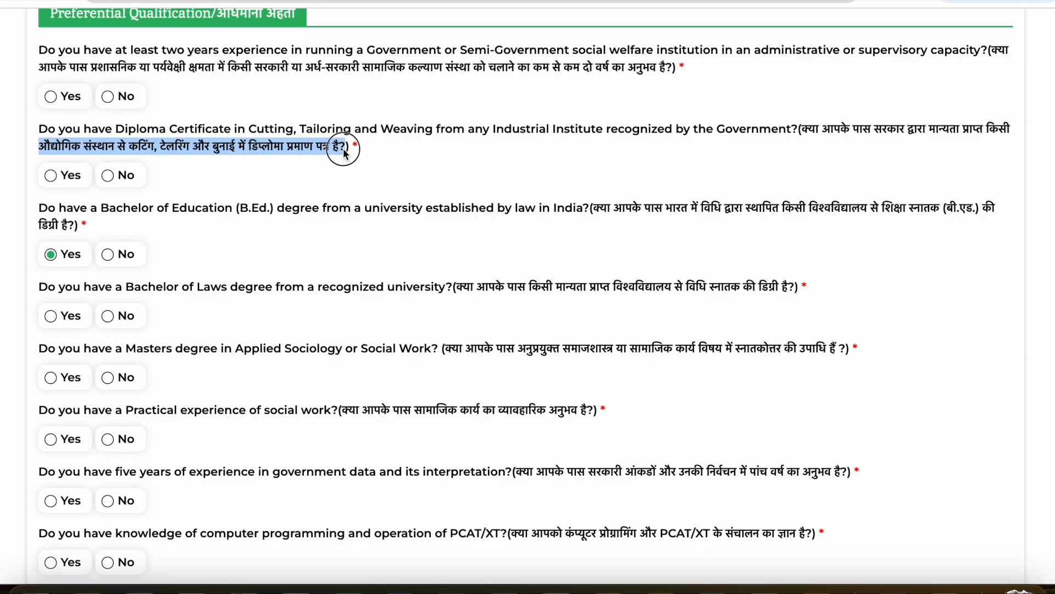
left_click(108, 176)
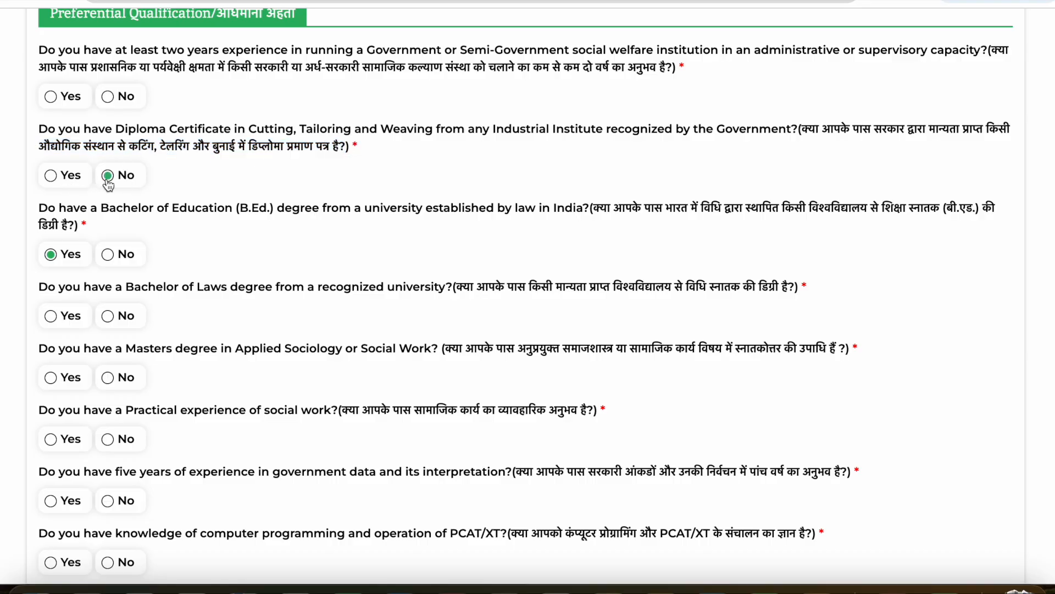
left_click(107, 96)
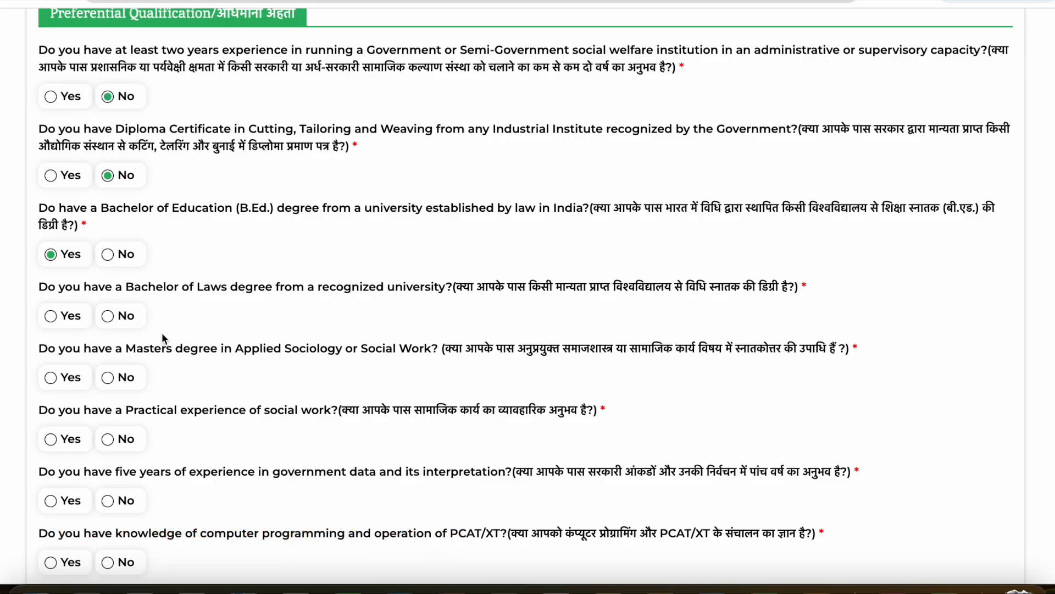
left_click(50, 316)
left_click(107, 316)
- Review the remaining Preferential Qualification questions and the Other Details section, including the employment question
scroll(181, 319, "down", 3)
scroll(177, 276, "down", 6)
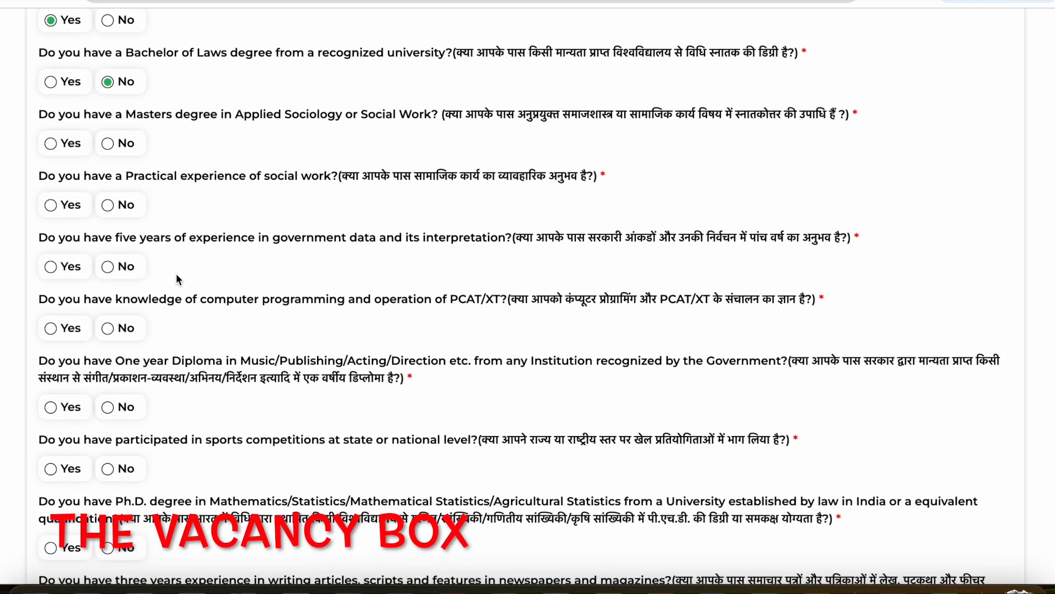
scroll(177, 278, "down", 10)
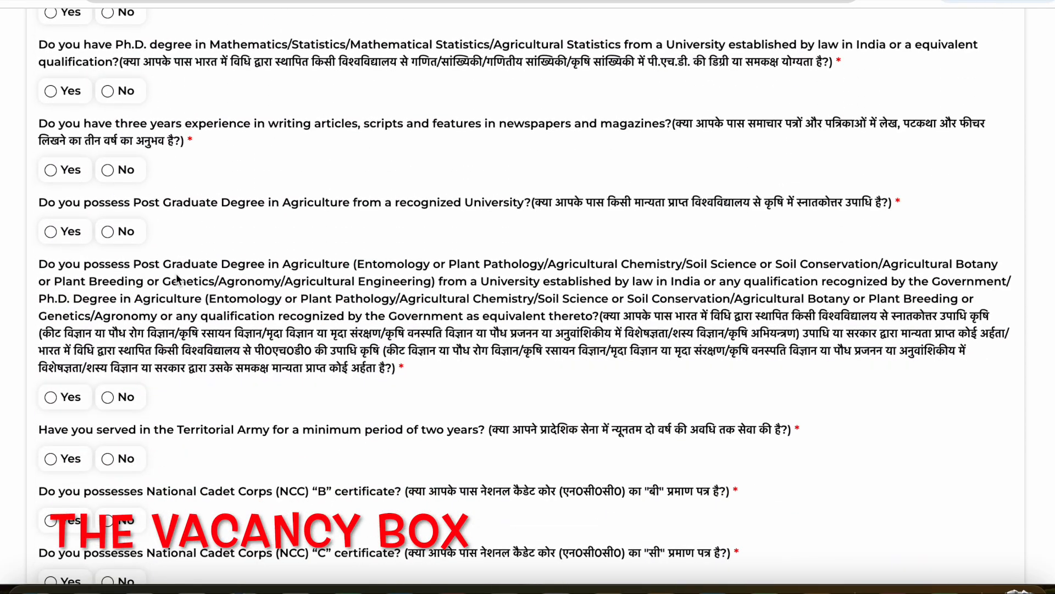
scroll(177, 278, "up", 2)
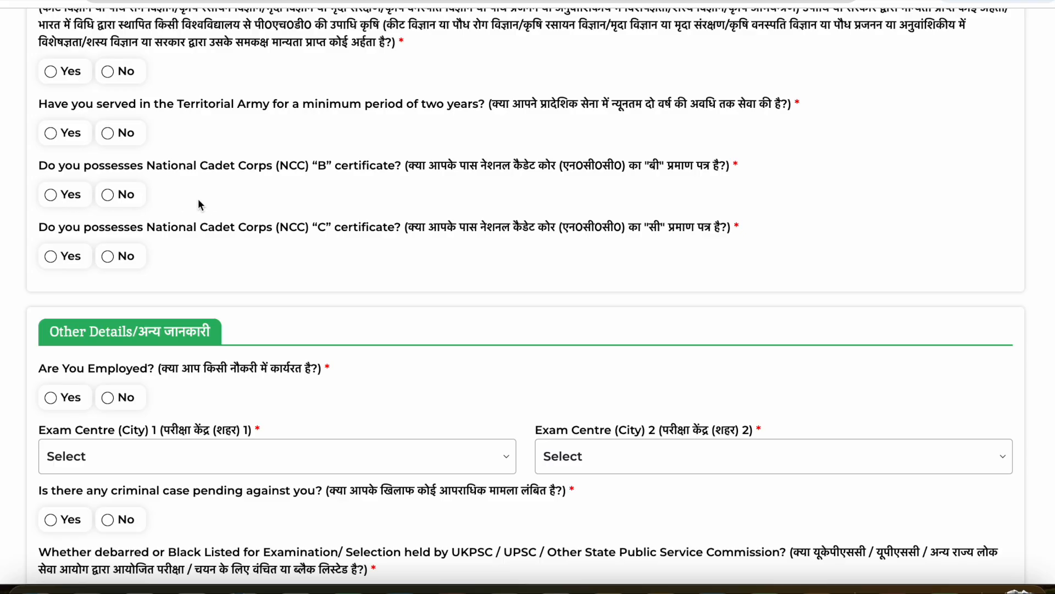
scroll(199, 205, "down", 4)
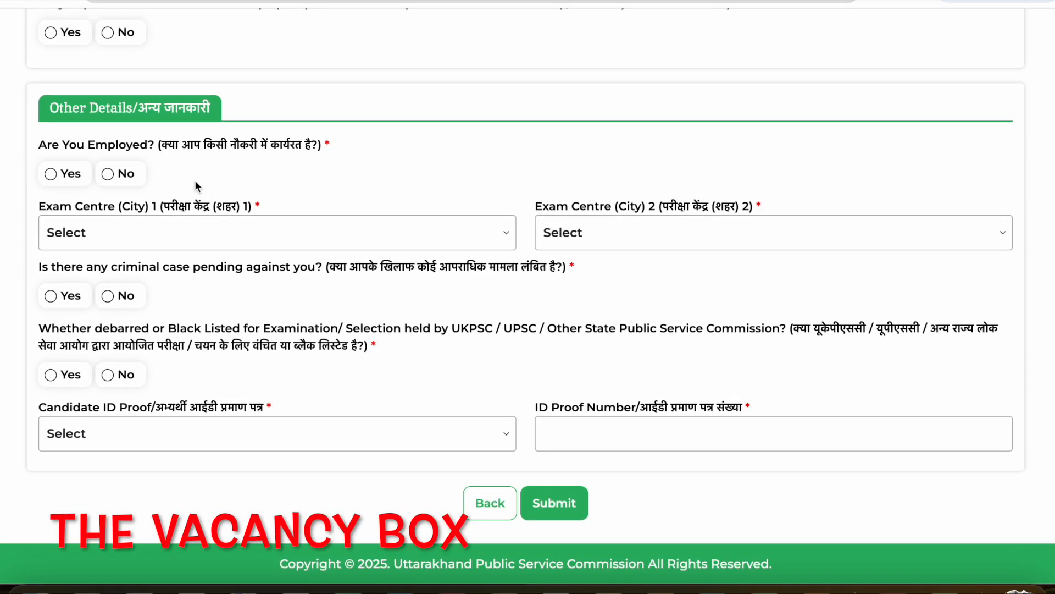
left_click_drag(51, 141, 367, 143)
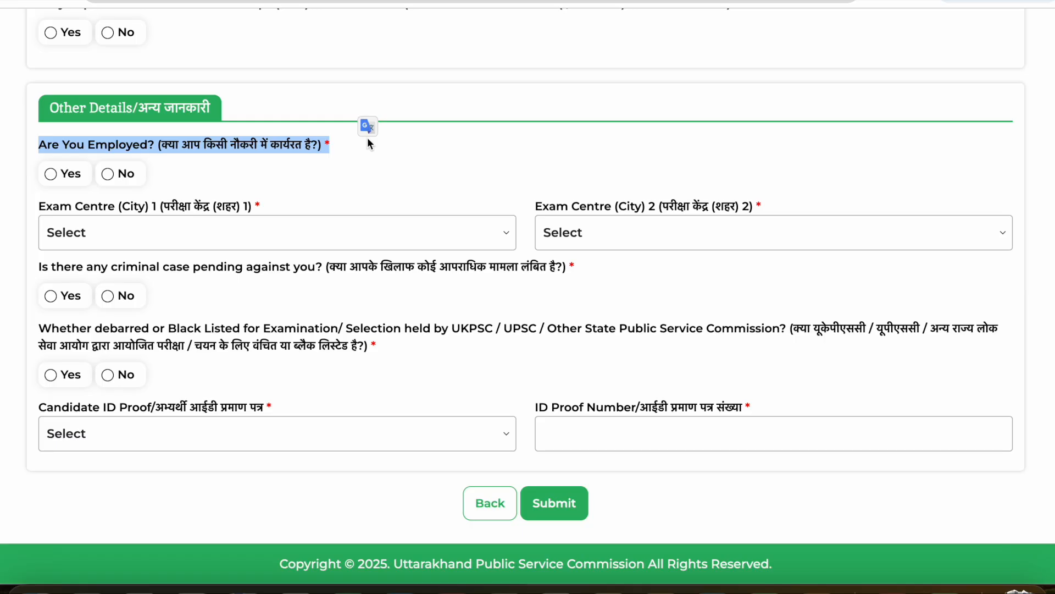
left_click(369, 141)
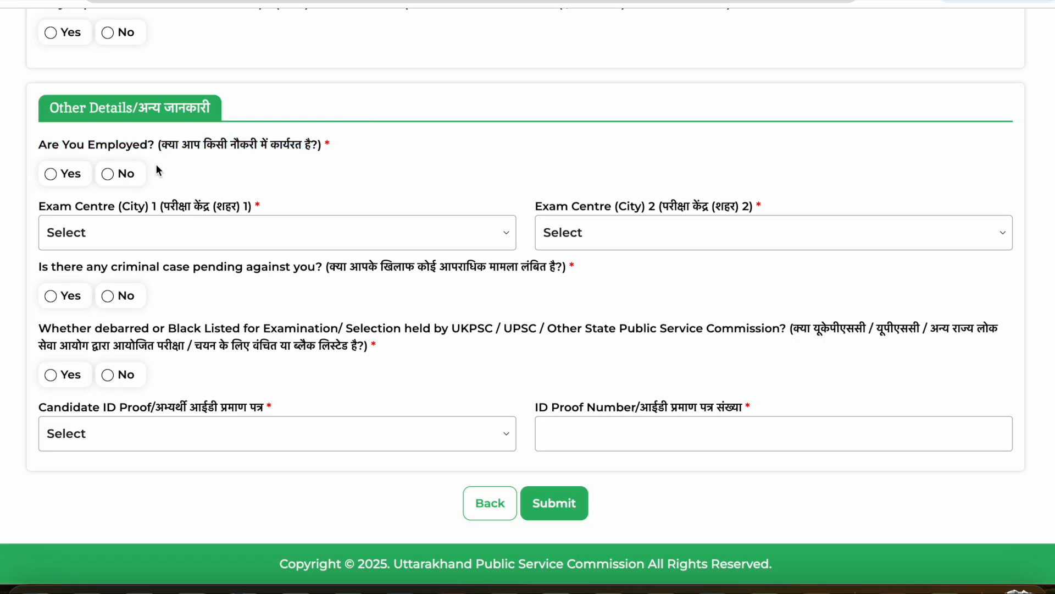
- Answer Yes to being employed, choosing Uttarakhand State Government as the organisation type and 07-05-2025 as the date of applying for the NOC
left_click(51, 174)
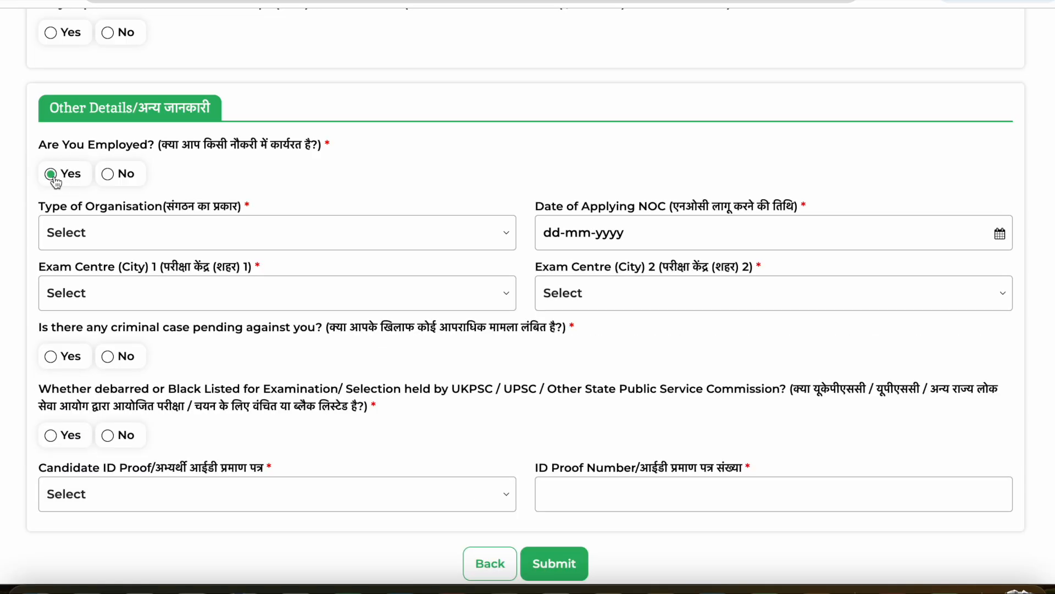
left_click(93, 223)
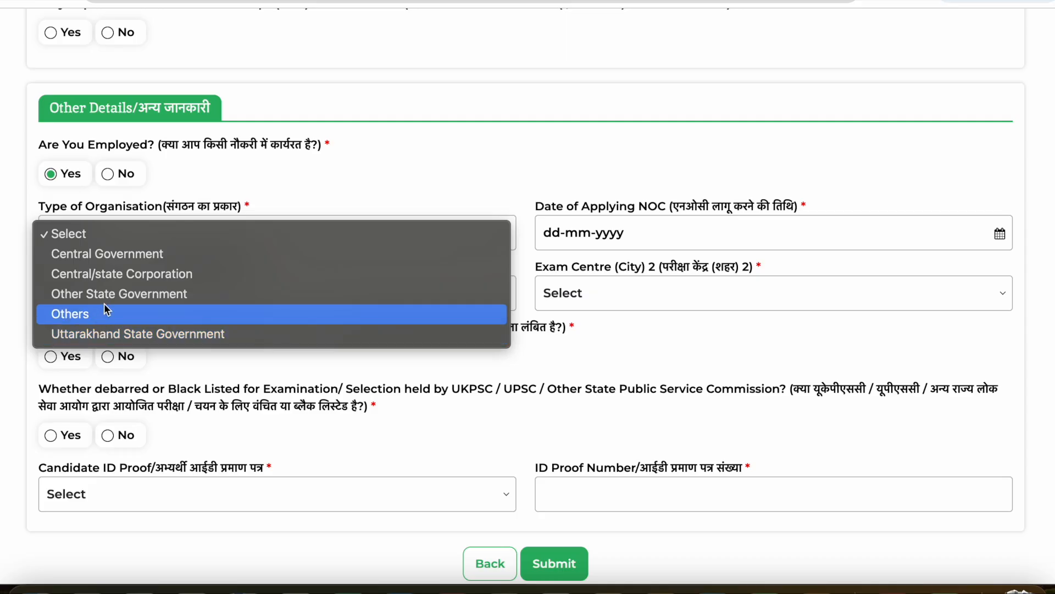
left_click(122, 334)
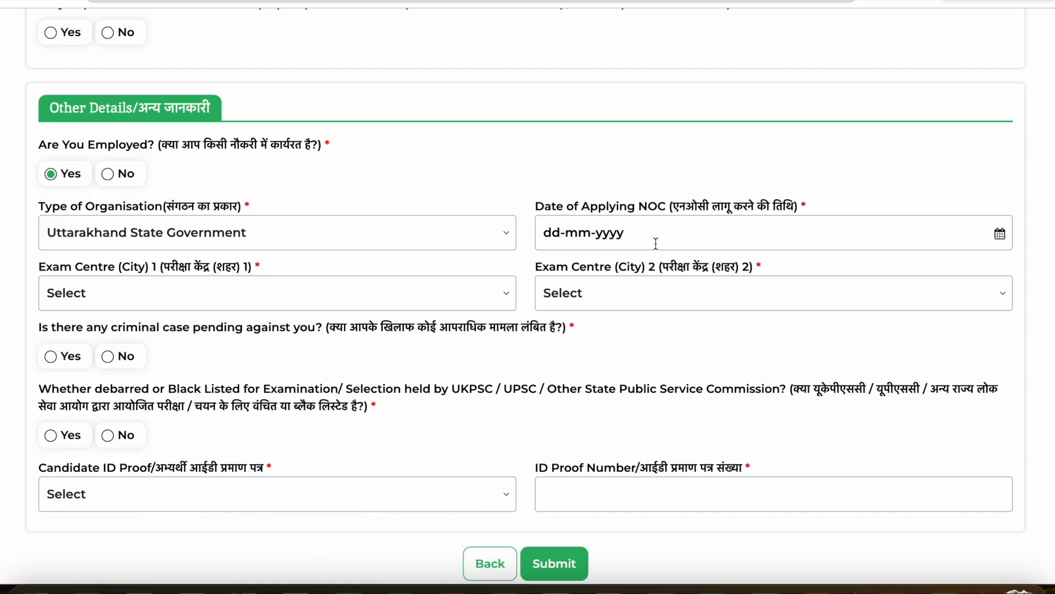
left_click(997, 235)
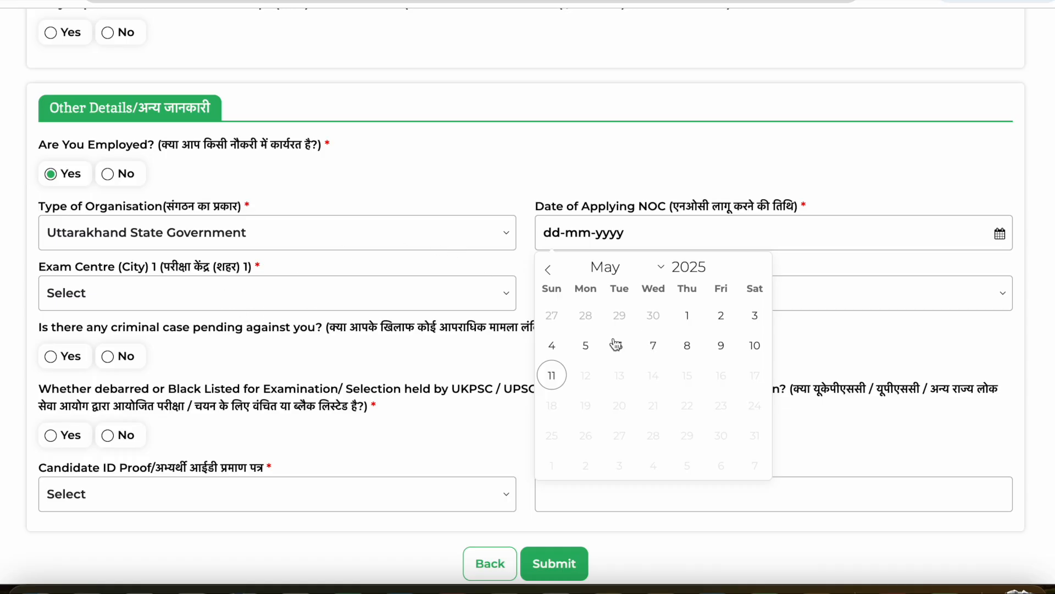
left_click(654, 347)
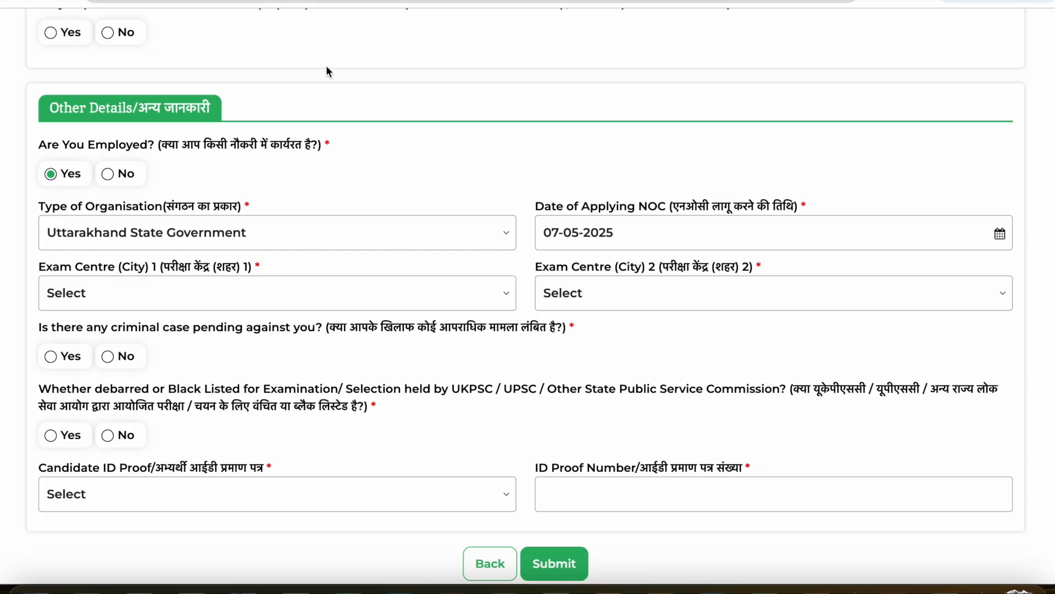
- Answer No to the employment question and look through the cities offered for Exam Centre 1 without choosing one
left_click(108, 174)
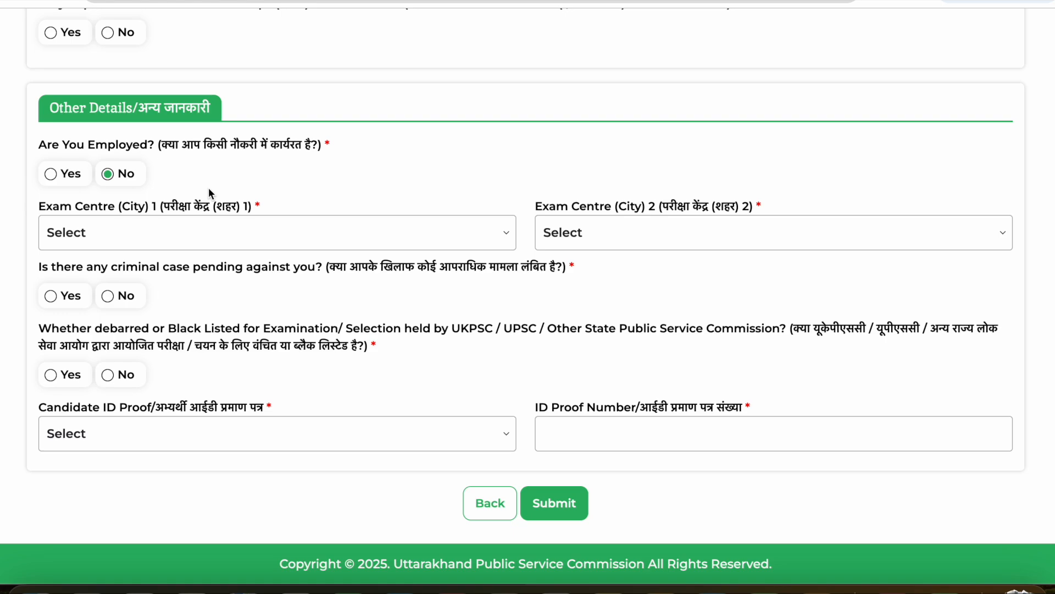
left_click(115, 230)
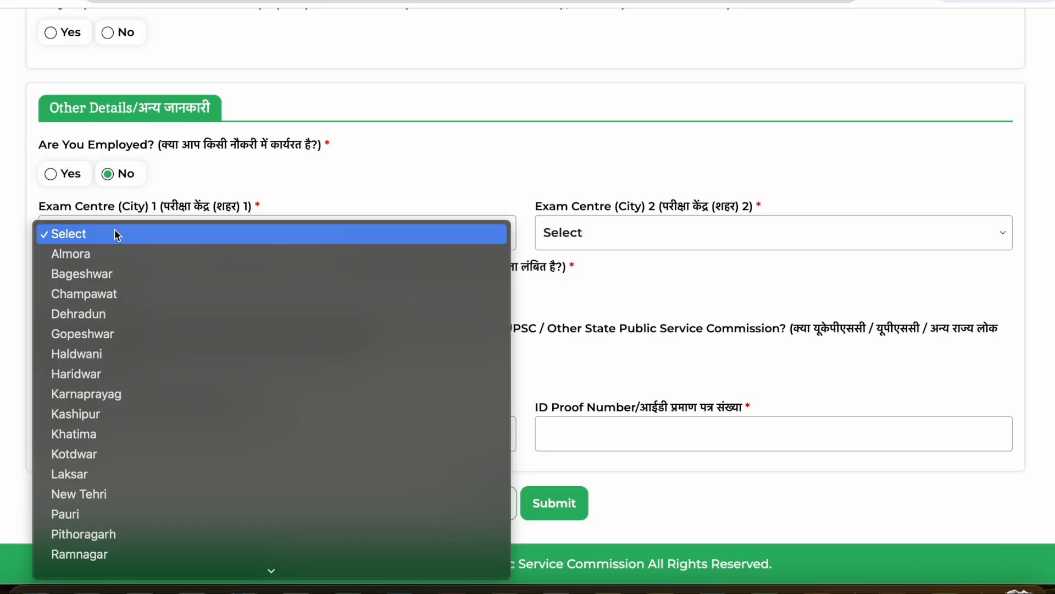
scroll(109, 357, "down", 3)
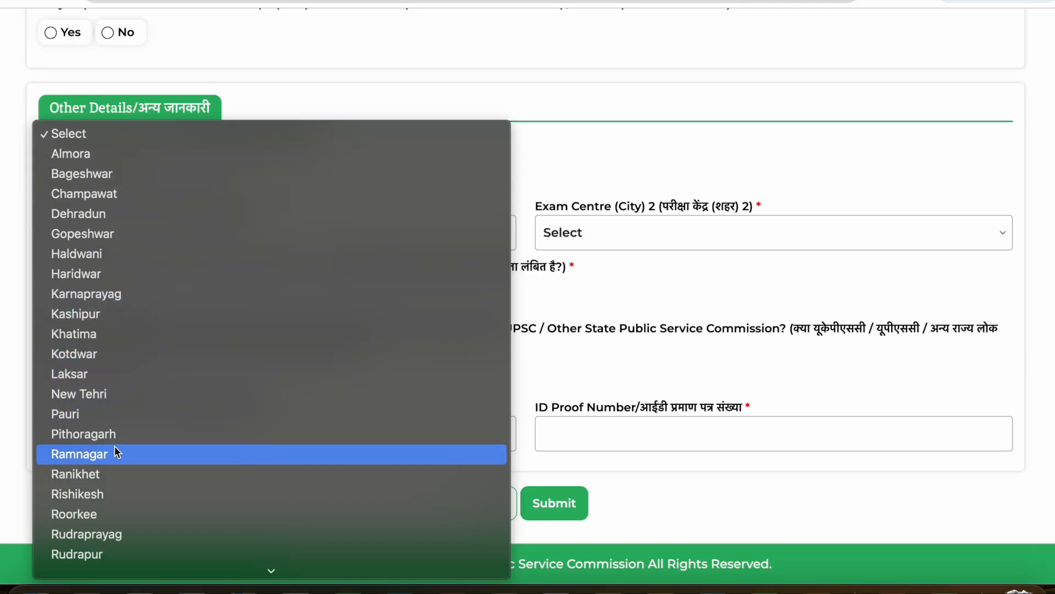
scroll(108, 469, "down", 2)
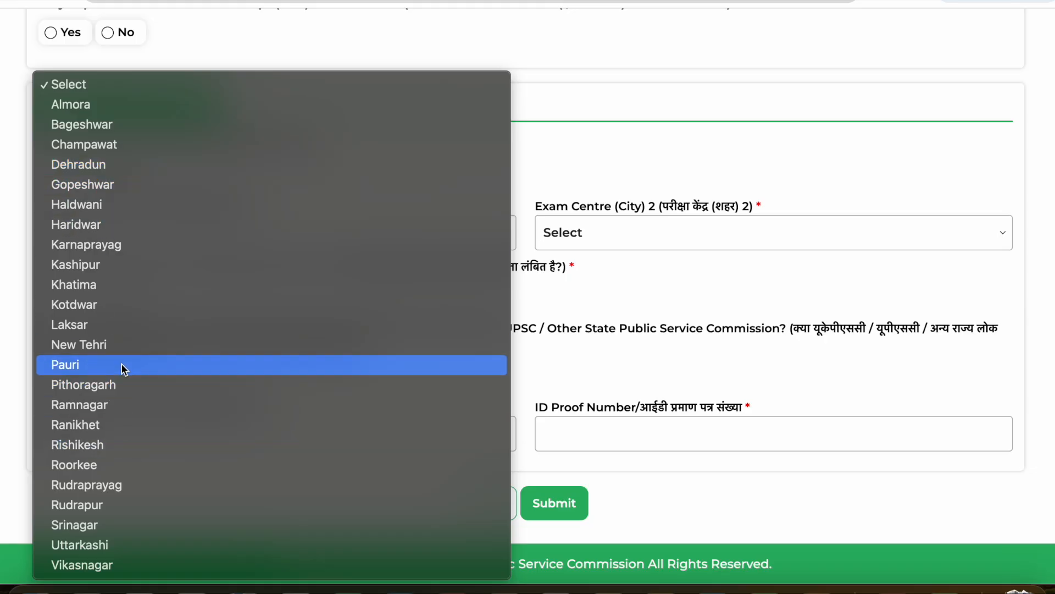
left_click(691, 136)
left_click(371, 240)
left_click(449, 171)
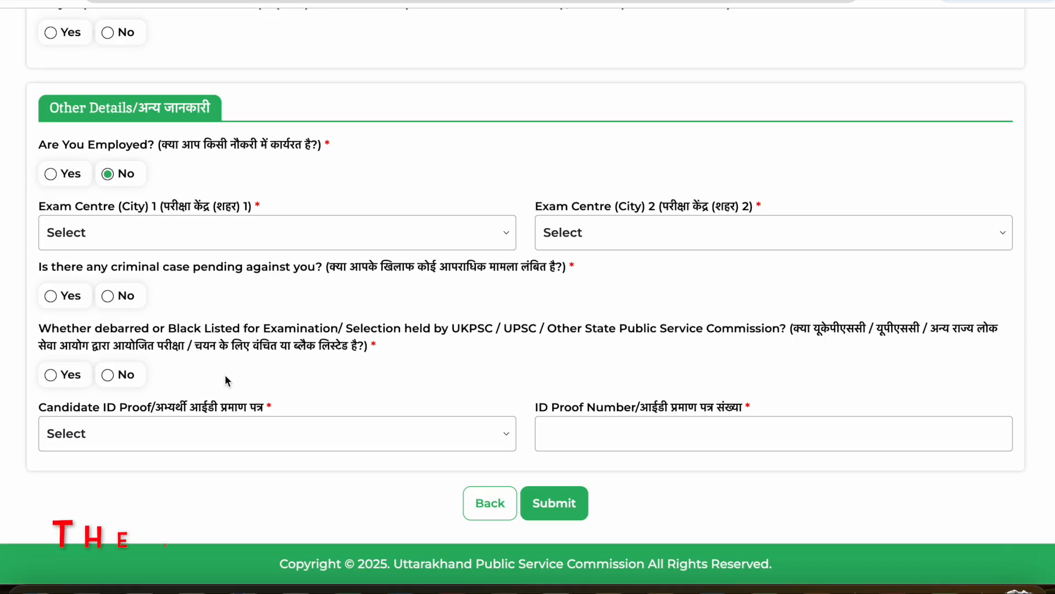
- Answer No to the question on being debarred or blacklisted and choose Aadhaar Card as the candidate ID proof
left_click(67, 387)
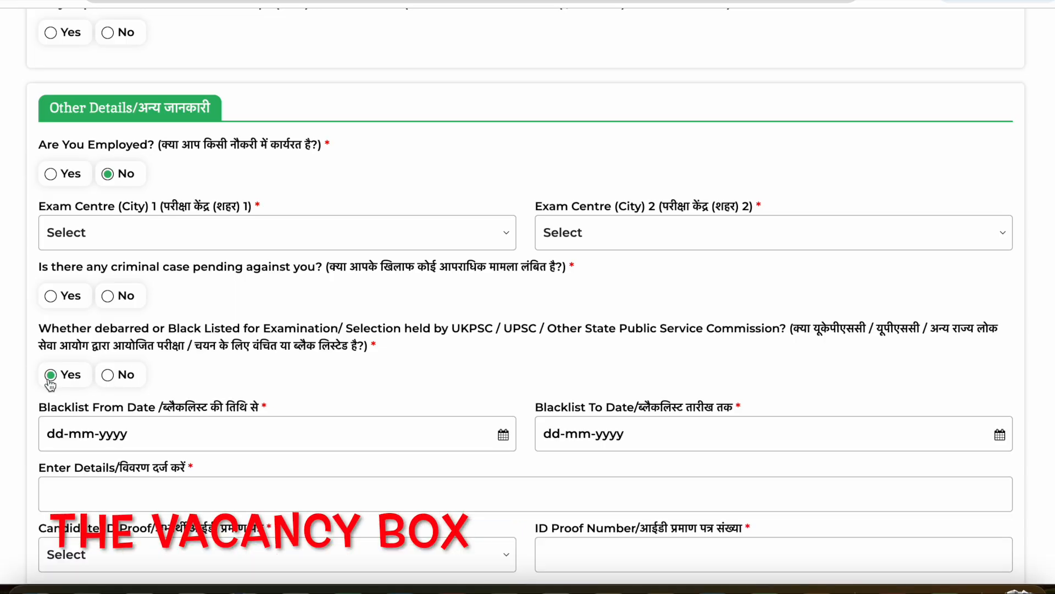
left_click(113, 375)
left_click(96, 433)
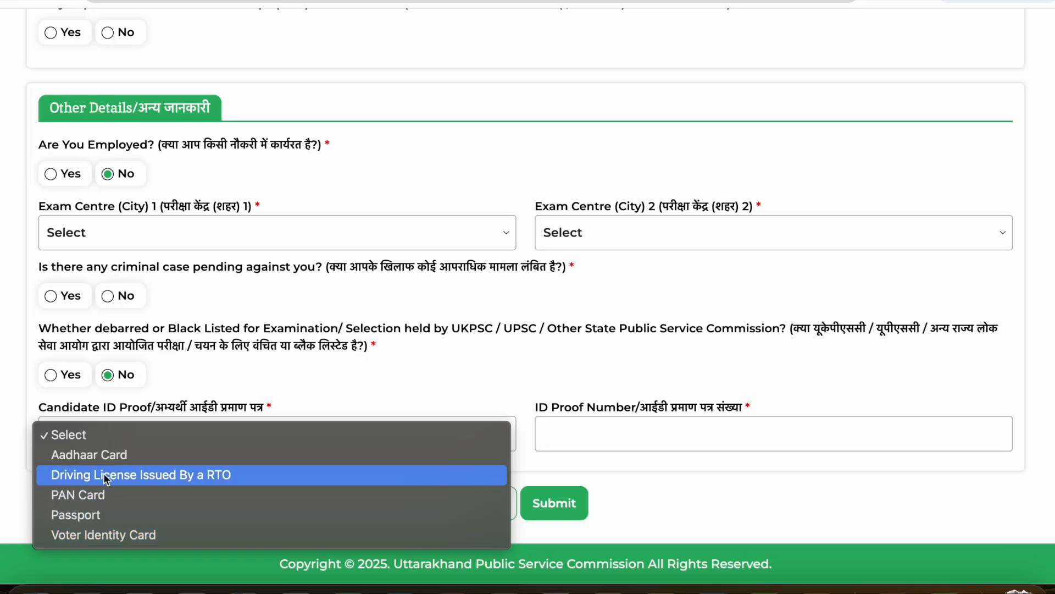
left_click(111, 457)
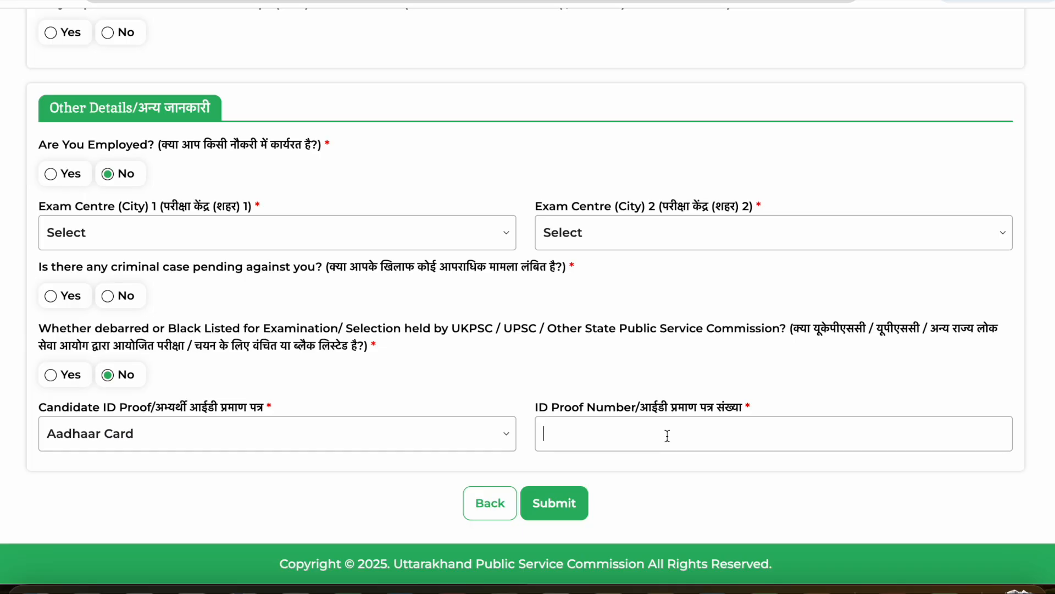
- Log out of the unfinished application, reopen the exam's application page from the advertisement list and dismiss the Important Information notice
scroll(667, 435, "up", 5)
scroll(668, 435, "up", 15)
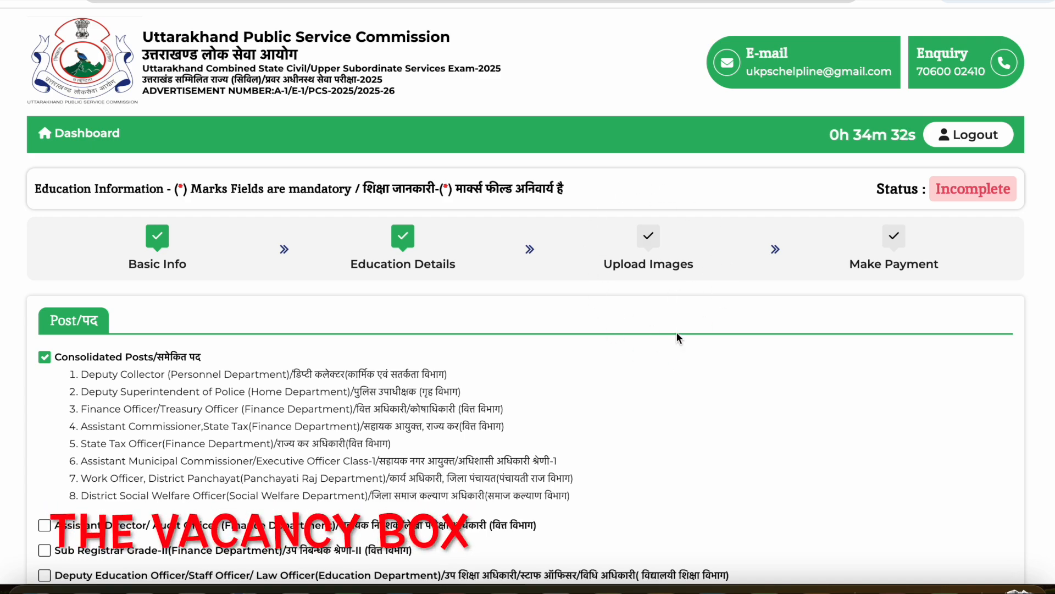
left_click(970, 135)
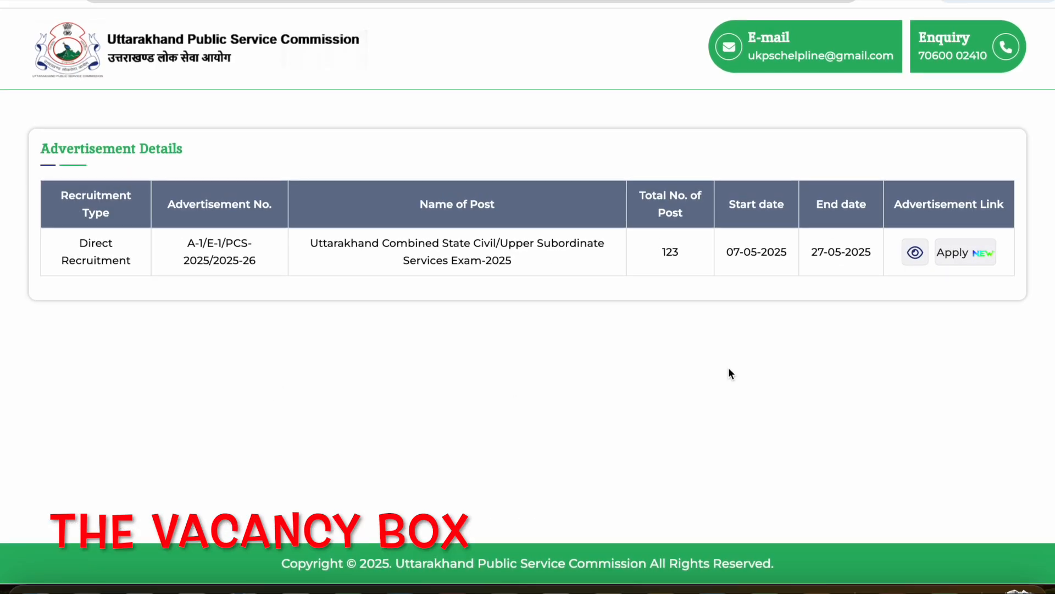
left_click(945, 254)
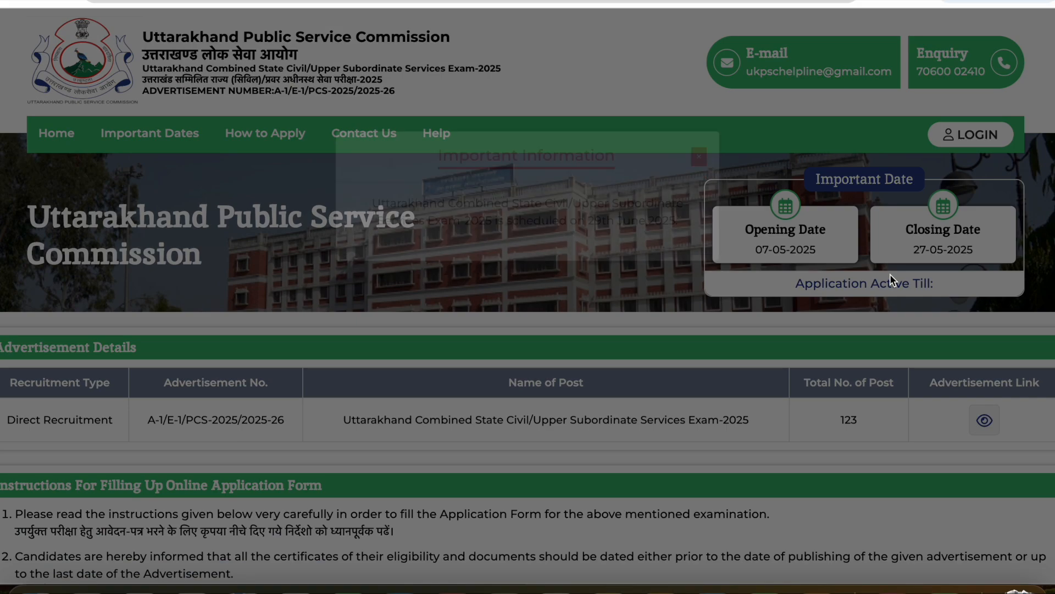
left_click(698, 191)
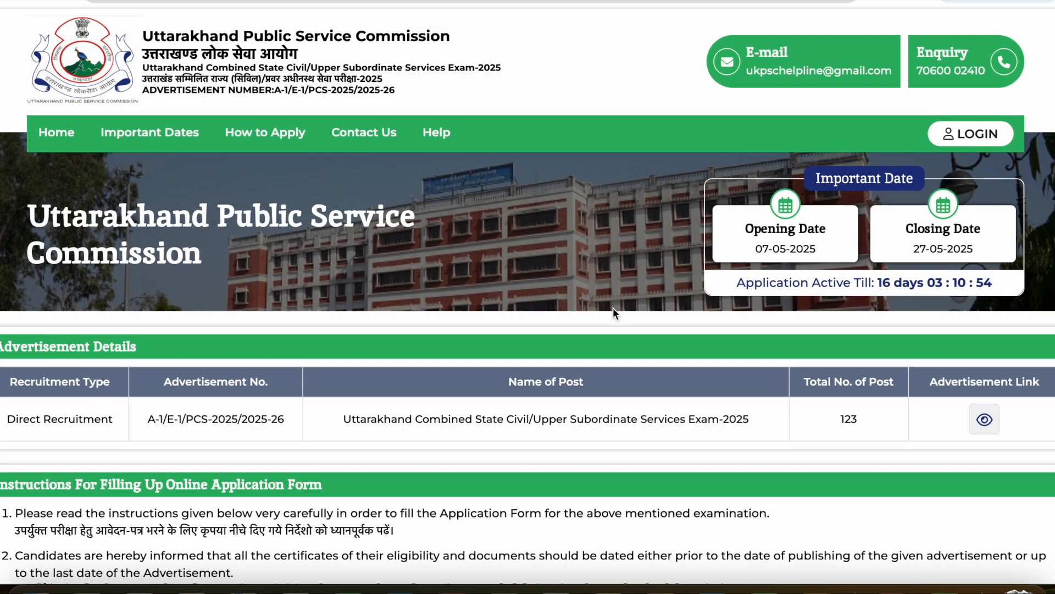
- Check the required photograph and signature dimensions in the instructions for filling up the online application form
scroll(613, 307, "down", 2)
scroll(612, 307, "down", 8)
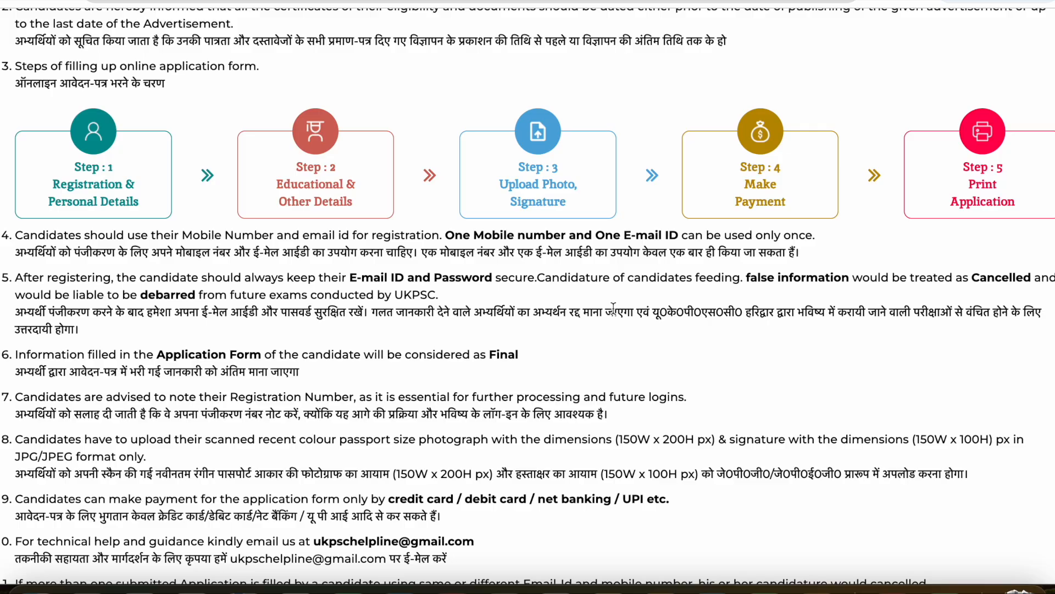
scroll(614, 308, "down", 3)
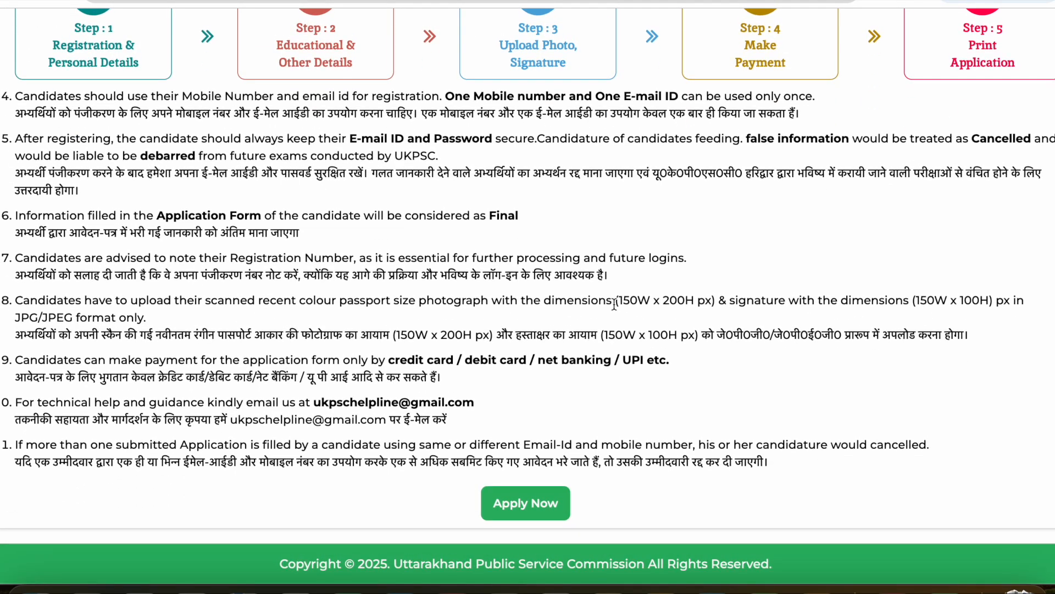
left_click_drag(615, 302, 715, 300)
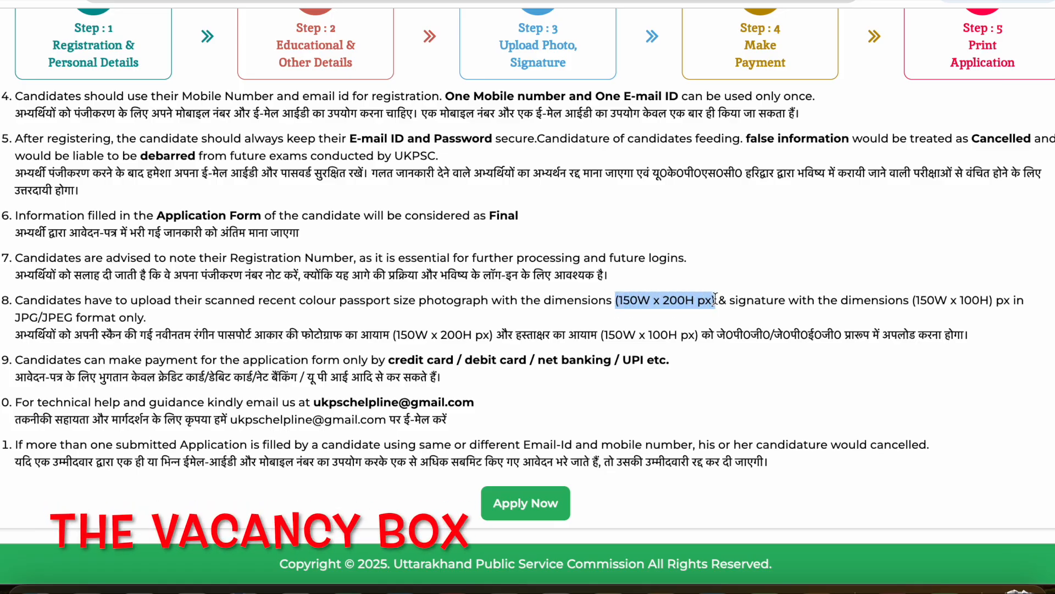
left_click(772, 325)
left_click_drag(912, 300, 990, 300)
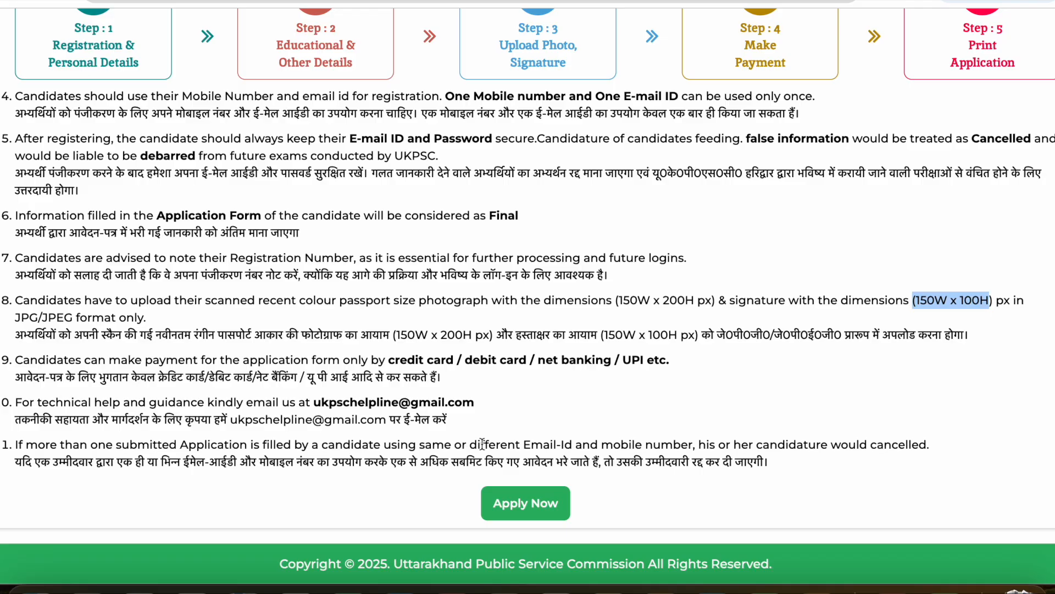
- Review the application steps through payment and printing, the remaining instructions, and the advertisement details and important dates
scroll(328, 458, "up", 1)
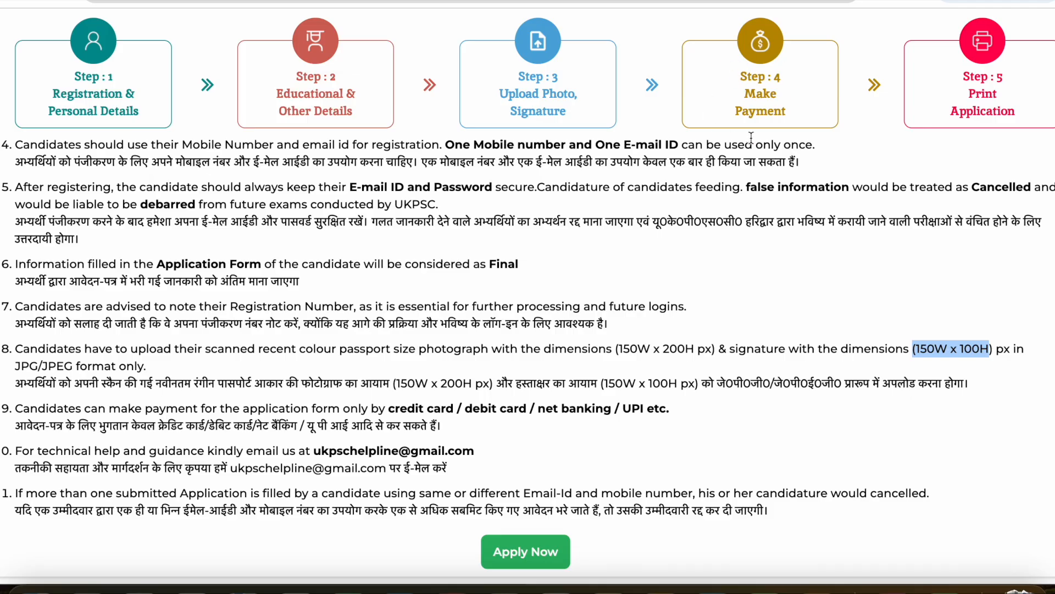
scroll(434, 303, "down", 1)
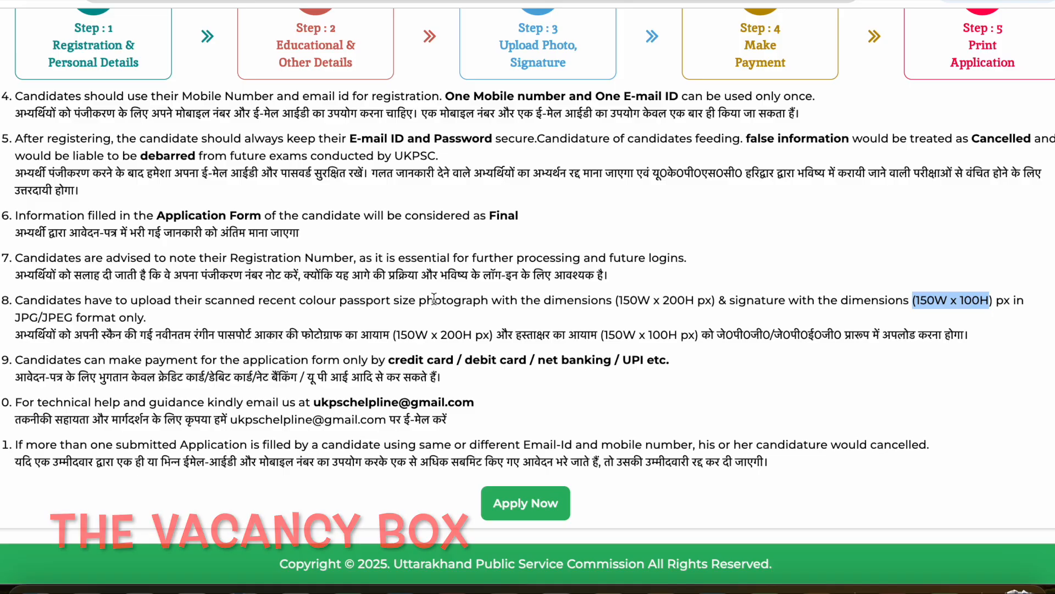
scroll(827, 31, "up", 1)
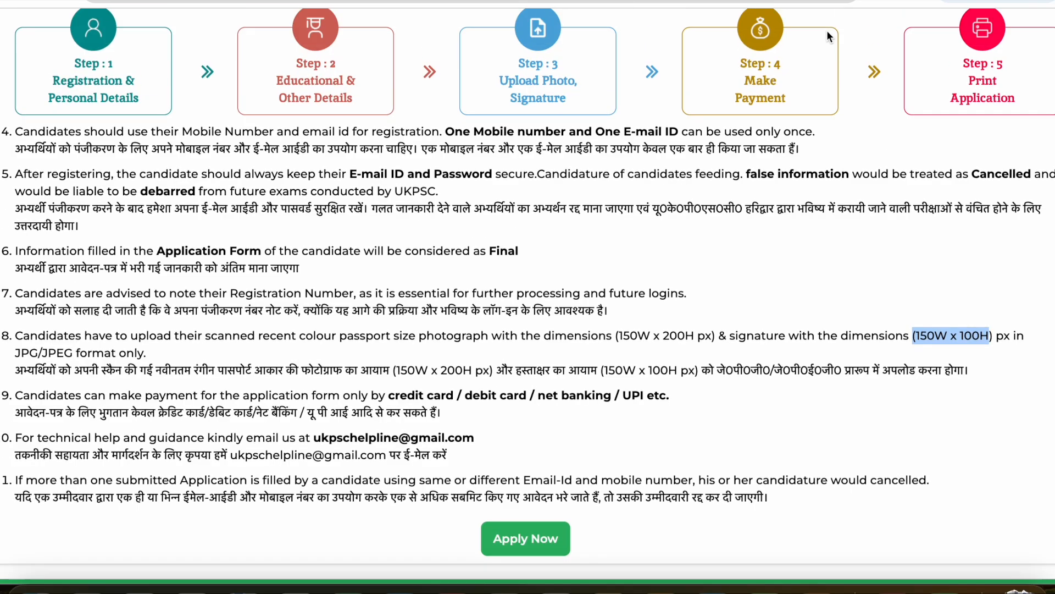
left_click(974, 114)
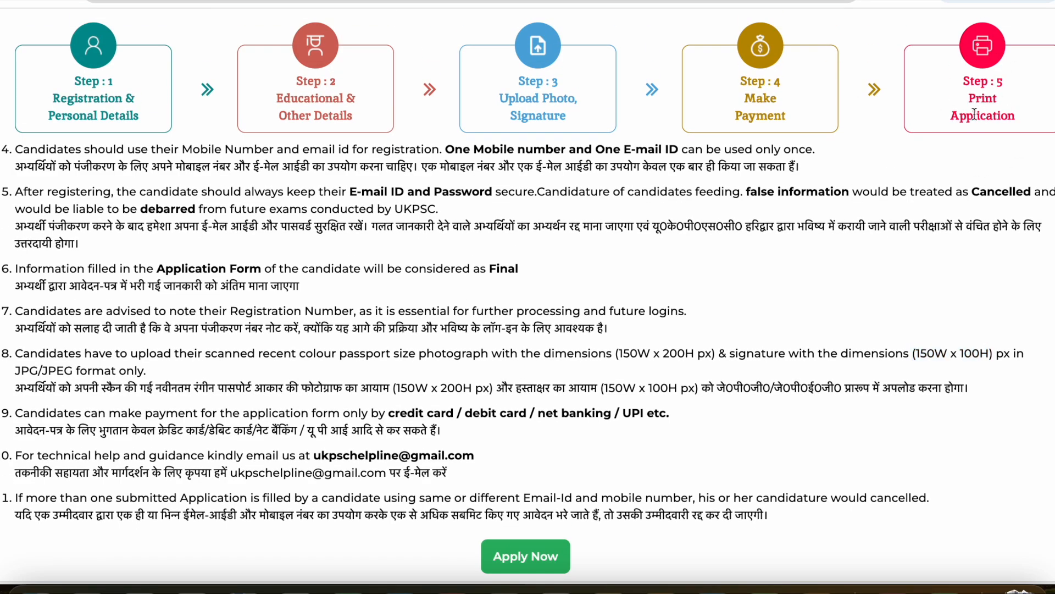
left_click_drag(967, 76, 957, 165)
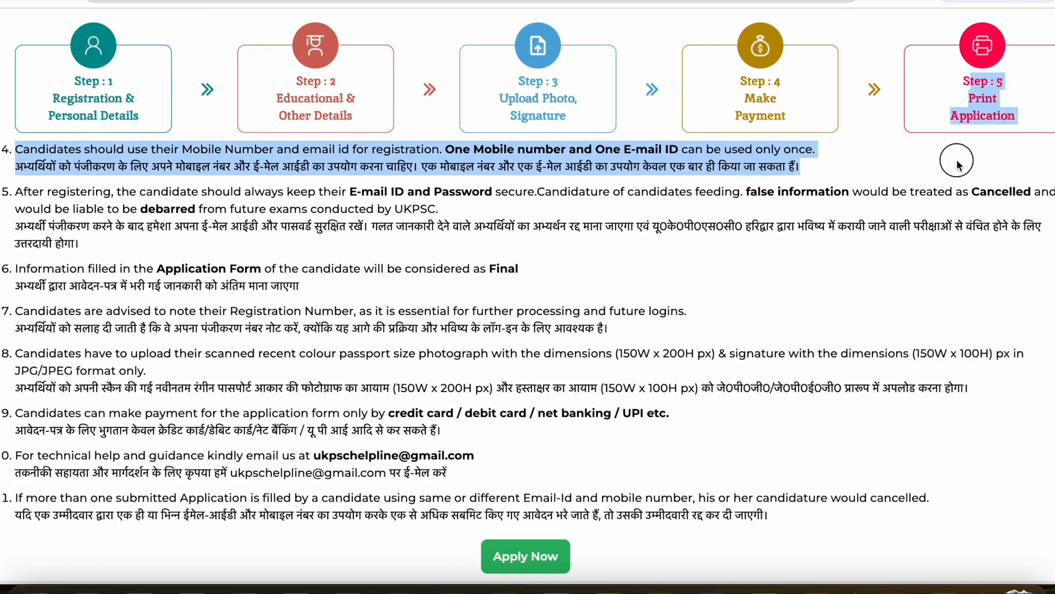
left_click(957, 161)
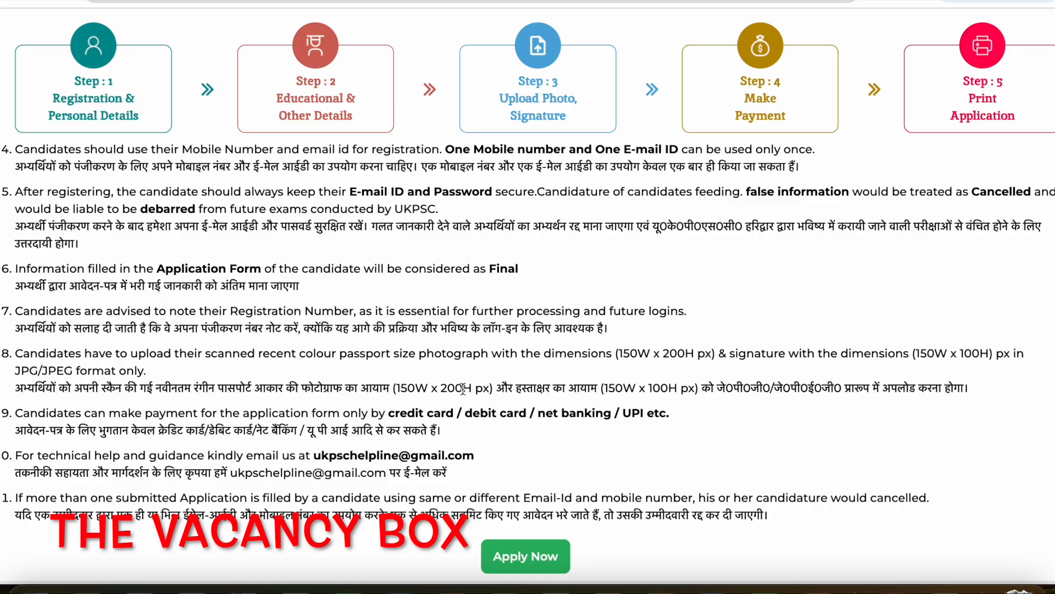
scroll(857, 264, "down", 1)
scroll(801, 282, "up", 2)
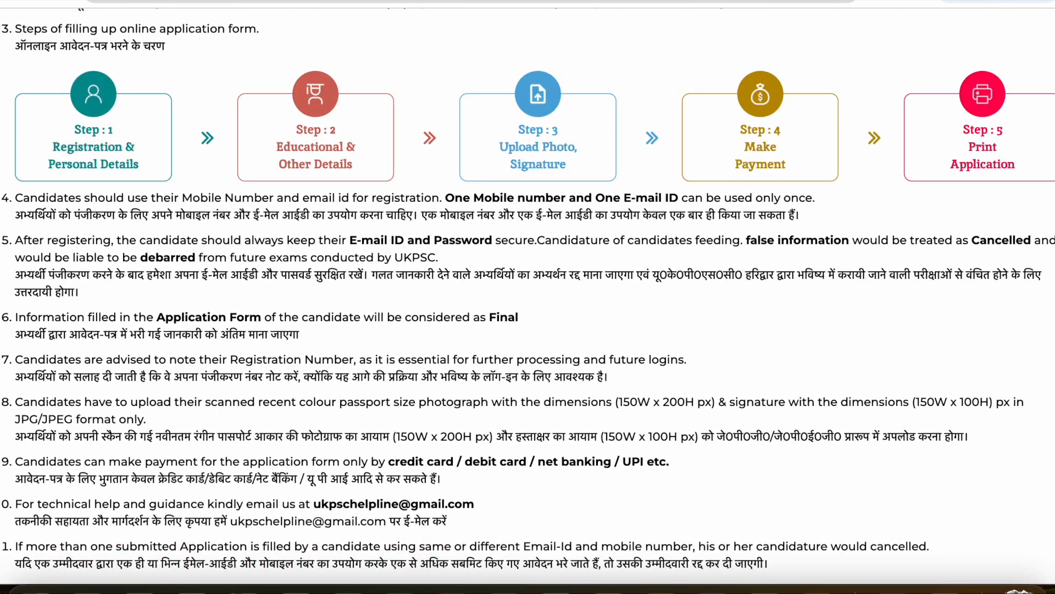
scroll(801, 281, "up", 5)
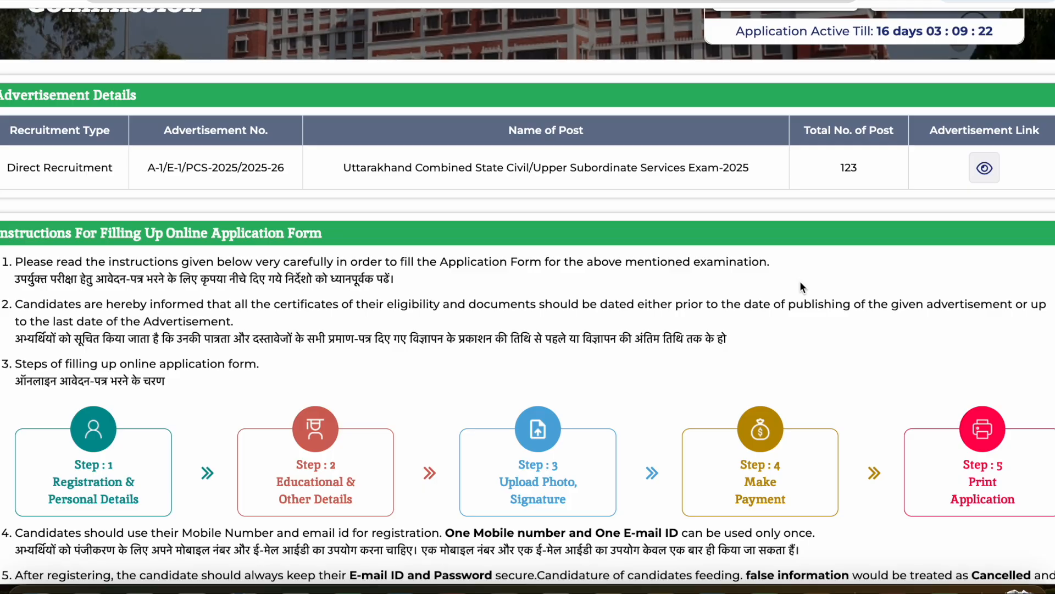
scroll(800, 282, "up", 5)
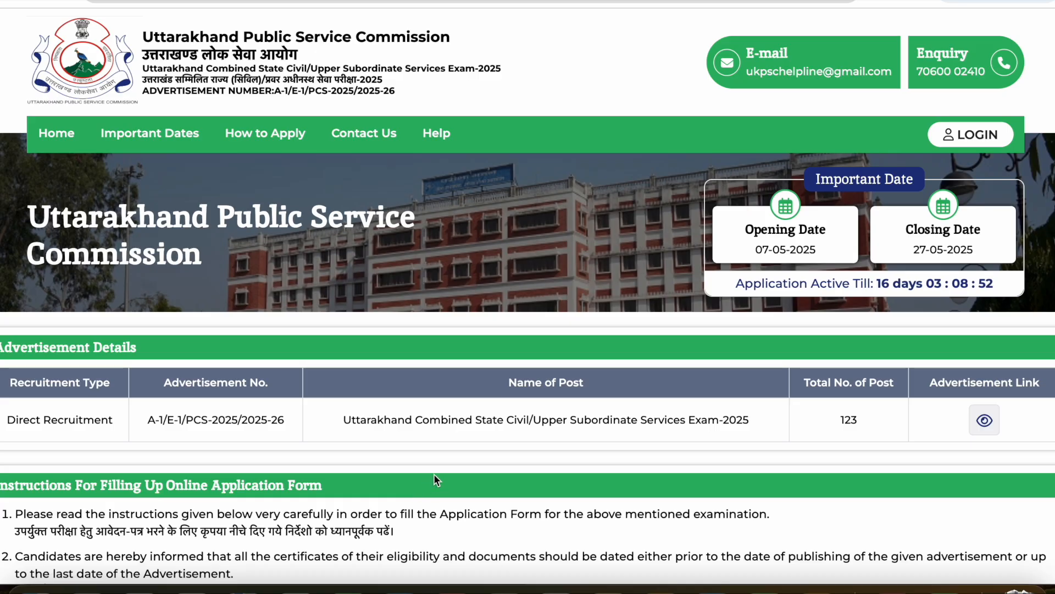
scroll(372, 274, "up", 1)
scroll(372, 274, "down", 1)
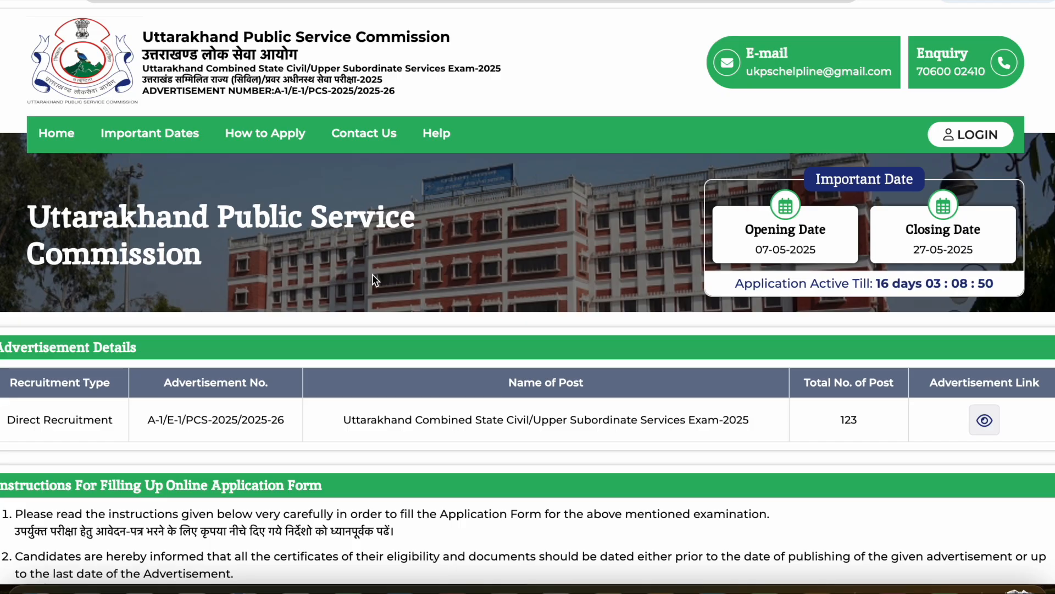